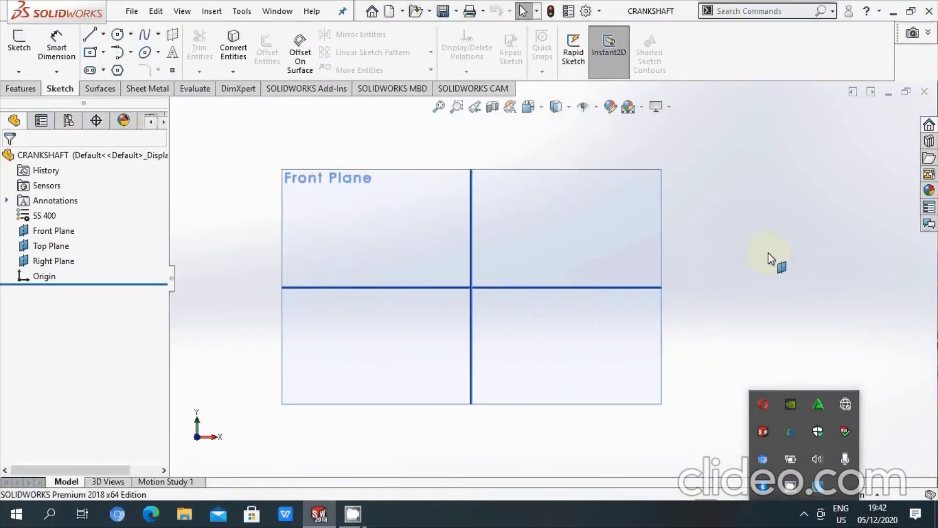
# Step: Start a sketch on the Front Plane and draw a circle centred on the origin
pyautogui.click(118, 35)
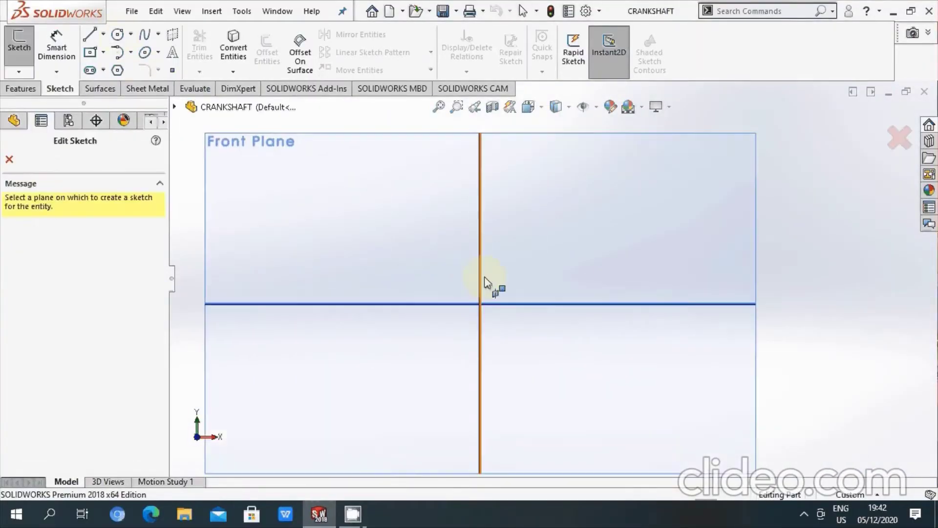
pyautogui.click(556, 273)
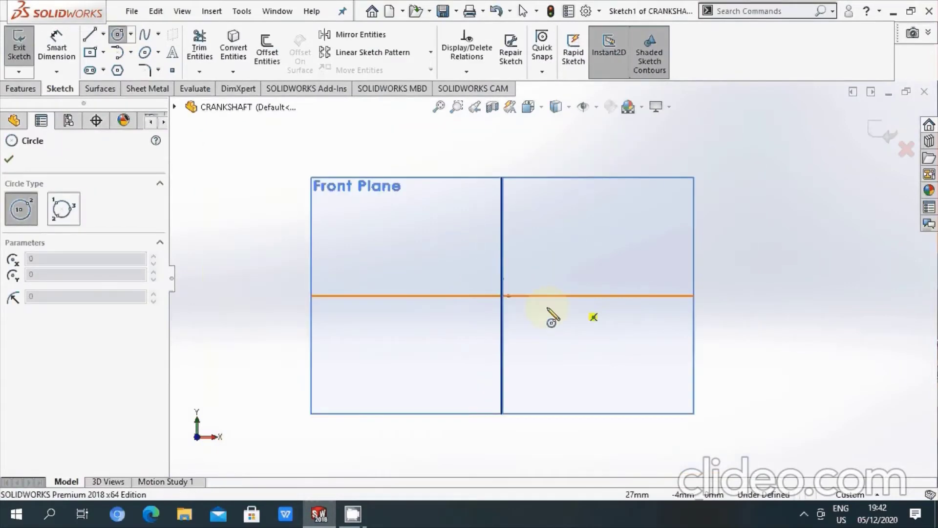
pyautogui.click(503, 296)
pyautogui.click(559, 348)
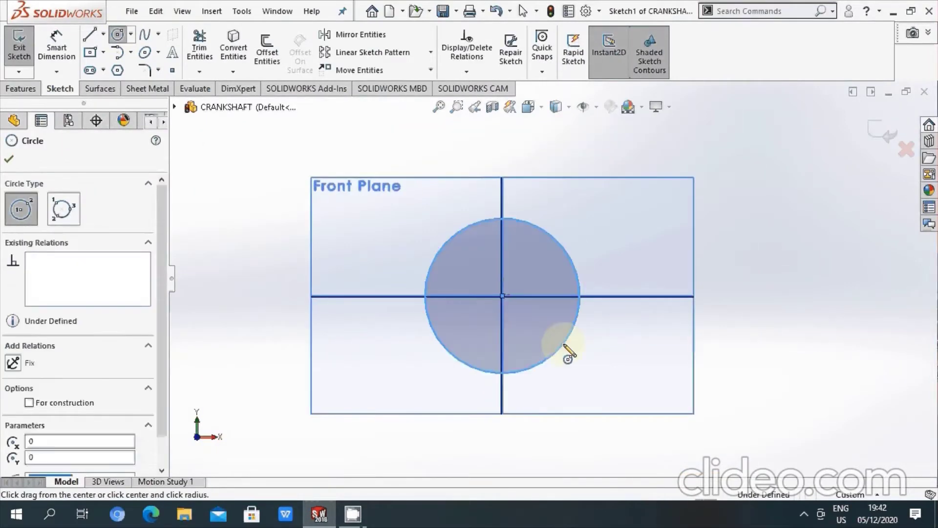
pyautogui.click(9, 159)
# Step: Dimension the circle to Ø92 mm and hide the Front Plane outline
pyautogui.click(57, 41)
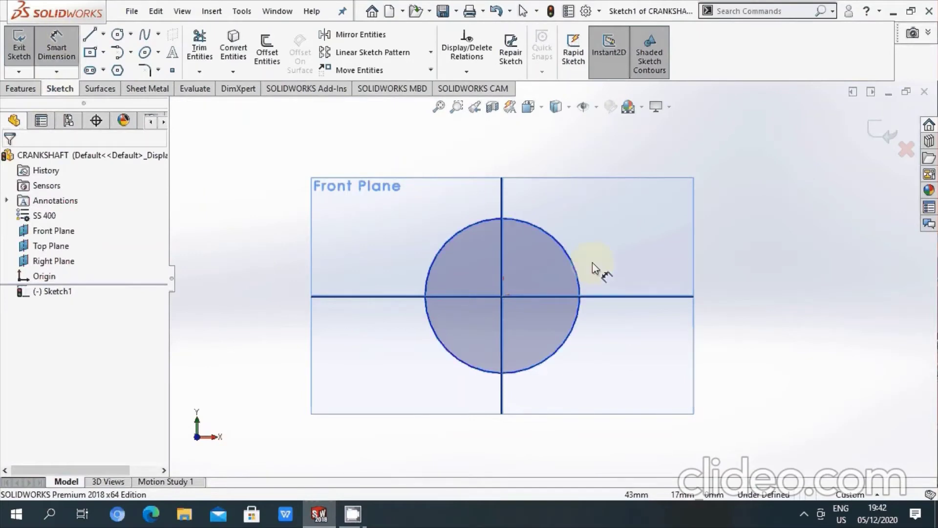
pyautogui.click(579, 273)
pyautogui.click(764, 305)
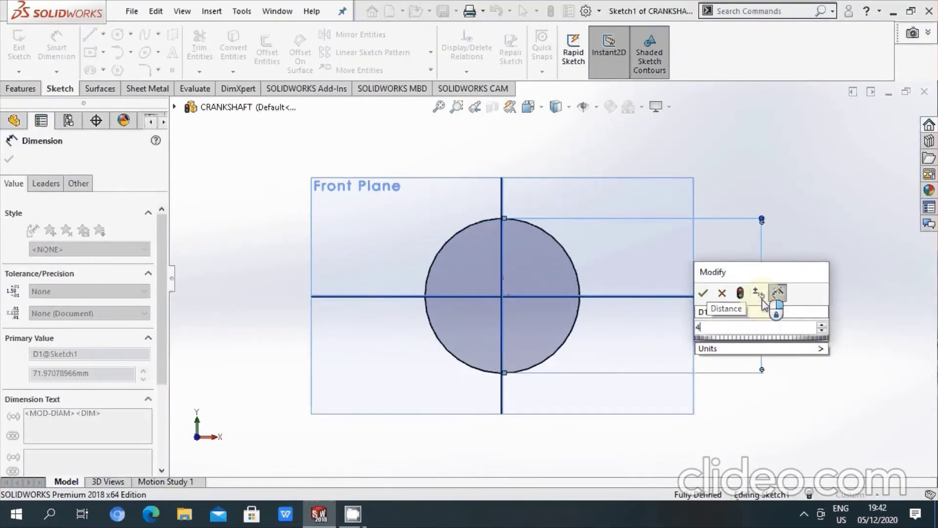
pyautogui.write('46+')
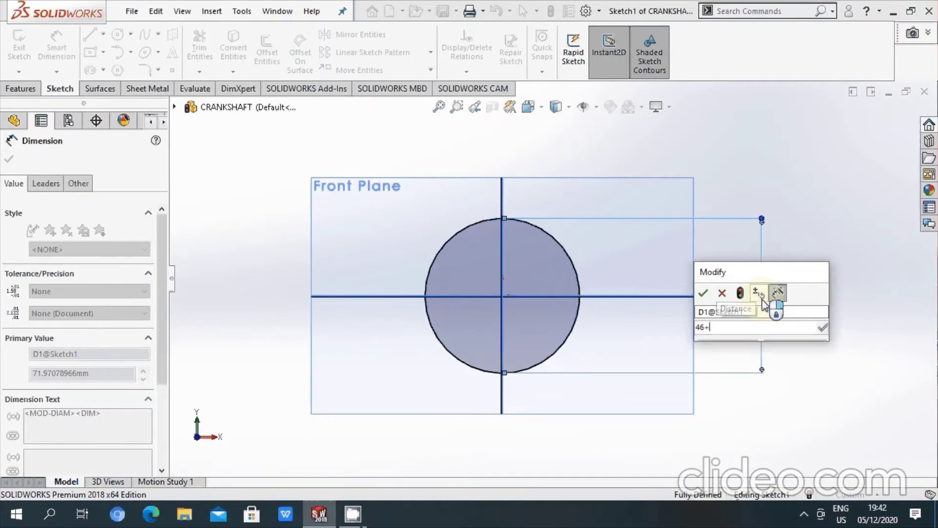
pyautogui.write('46')
pyautogui.press('Return')
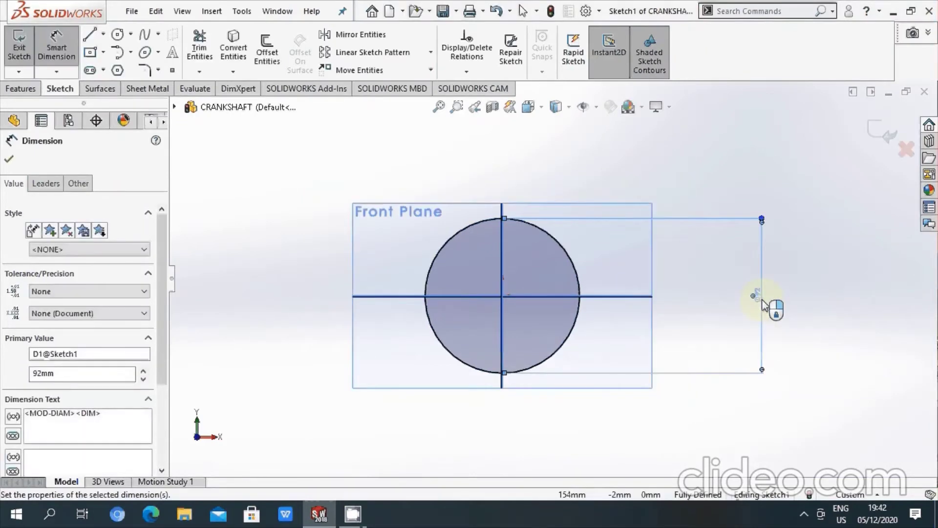
pyautogui.click(836, 277)
pyautogui.press('f')
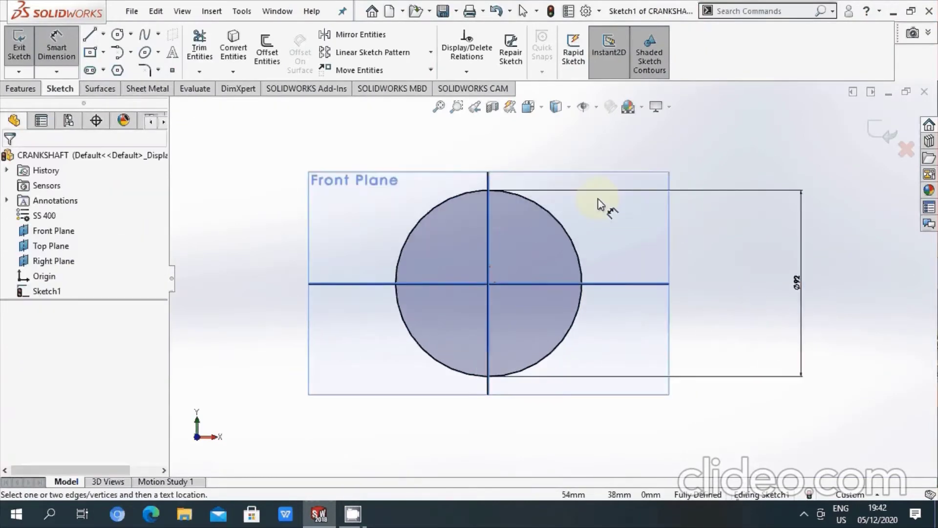
pyautogui.click(596, 107)
pyautogui.click(592, 125)
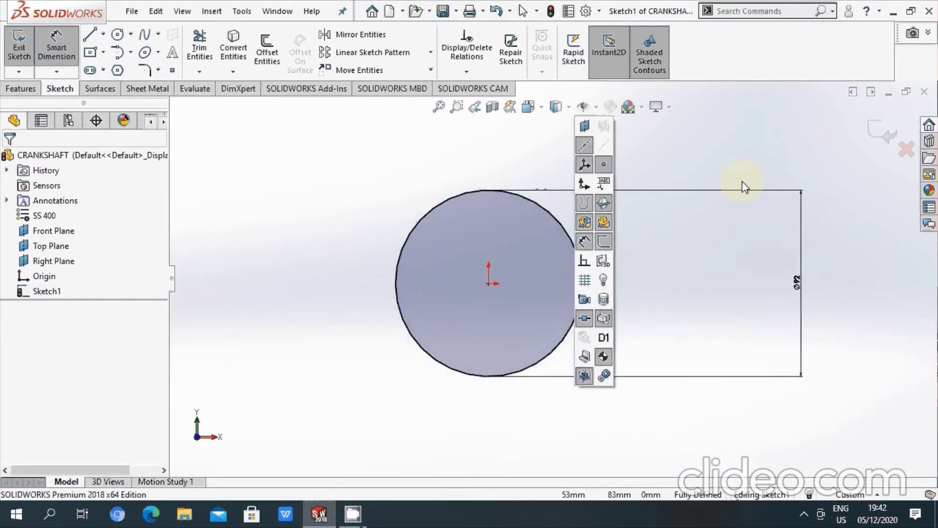
# Step: Draw a second, smaller circle with its centre above the origin
pyautogui.click(867, 265)
pyautogui.click(117, 35)
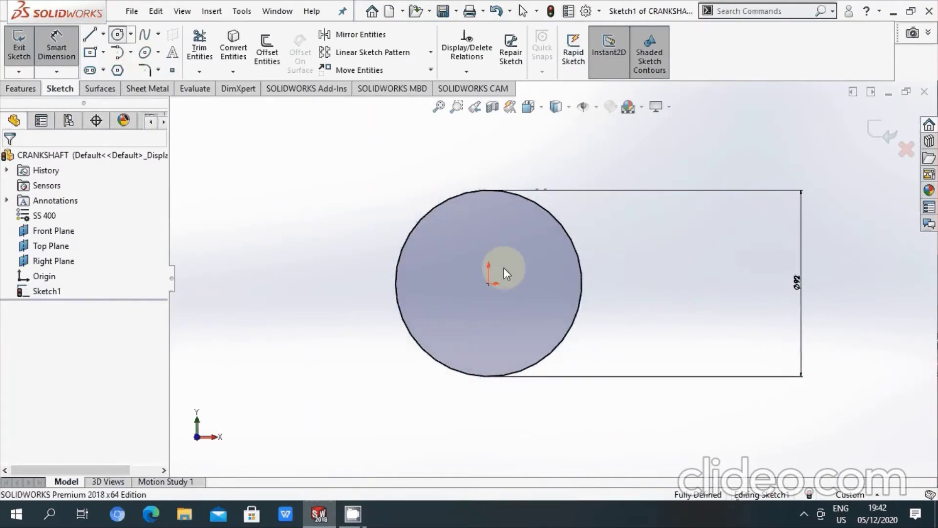
pyautogui.scroll(-3, 504, 268)
pyautogui.click(438, 171)
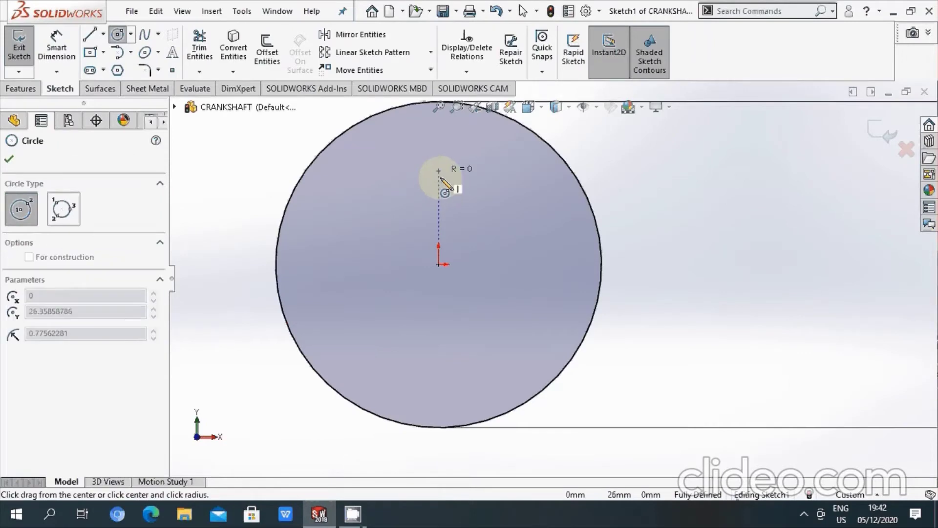
pyautogui.click(471, 201)
pyautogui.press('Escape')
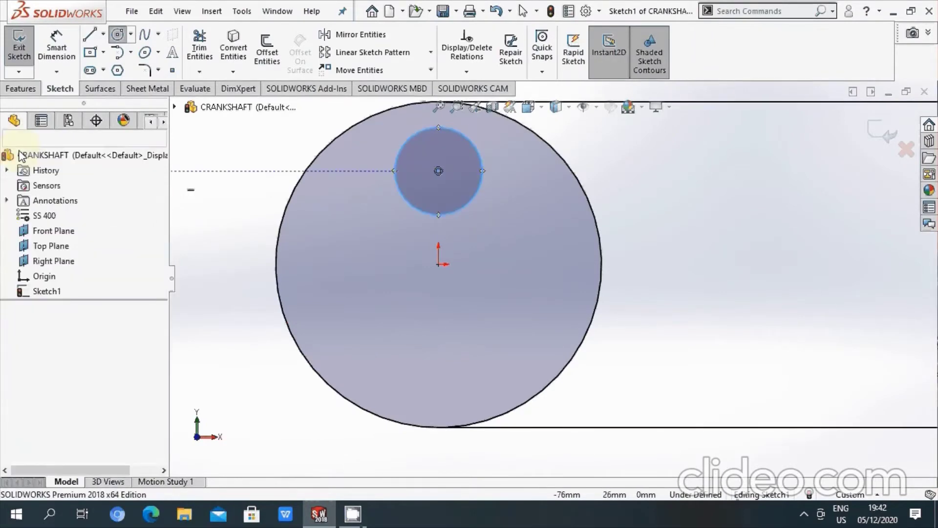
# Step: Dimension the small circle's centre 25 mm vertically above the origin
pyautogui.press('d')
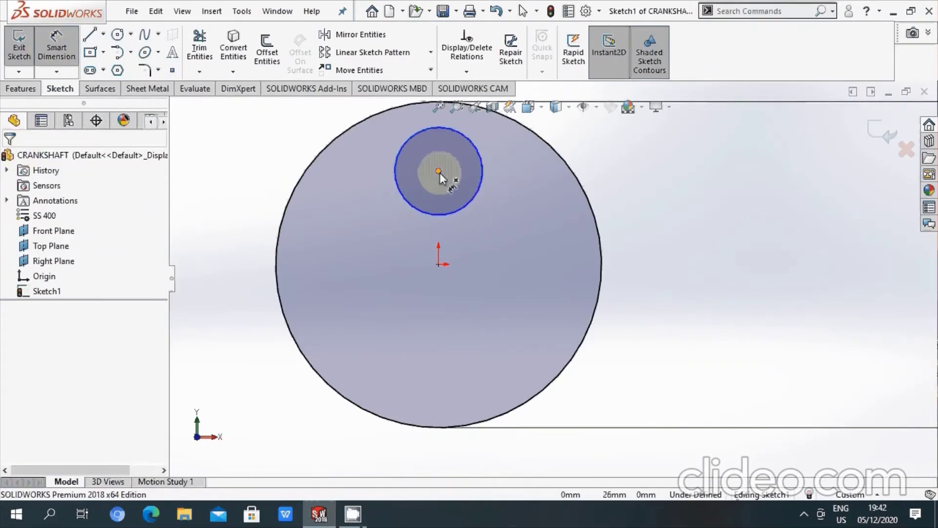
pyautogui.click(439, 172)
pyautogui.click(438, 264)
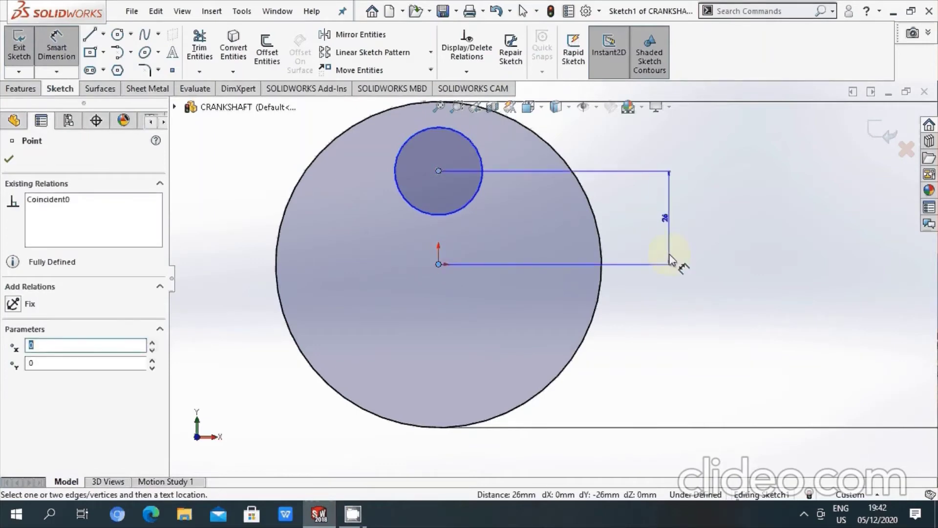
pyautogui.click(670, 259)
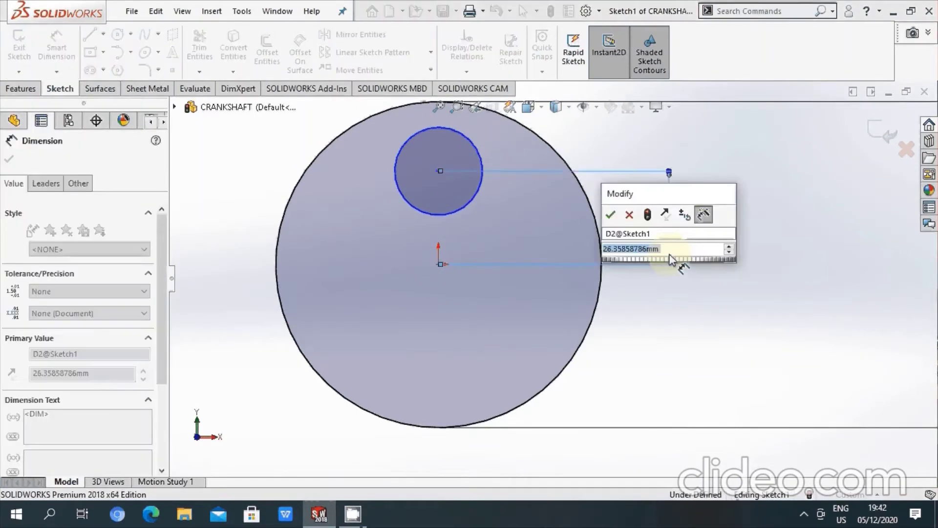
pyautogui.write('25')
pyautogui.press('Return')
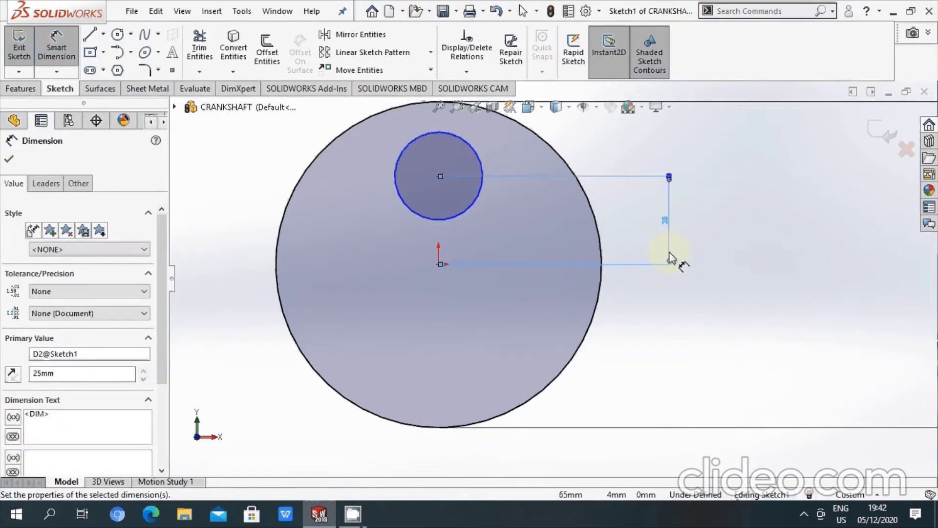
pyautogui.click(675, 276)
# Step: Set the small circle's diameter to 42 mm
pyautogui.click(476, 207)
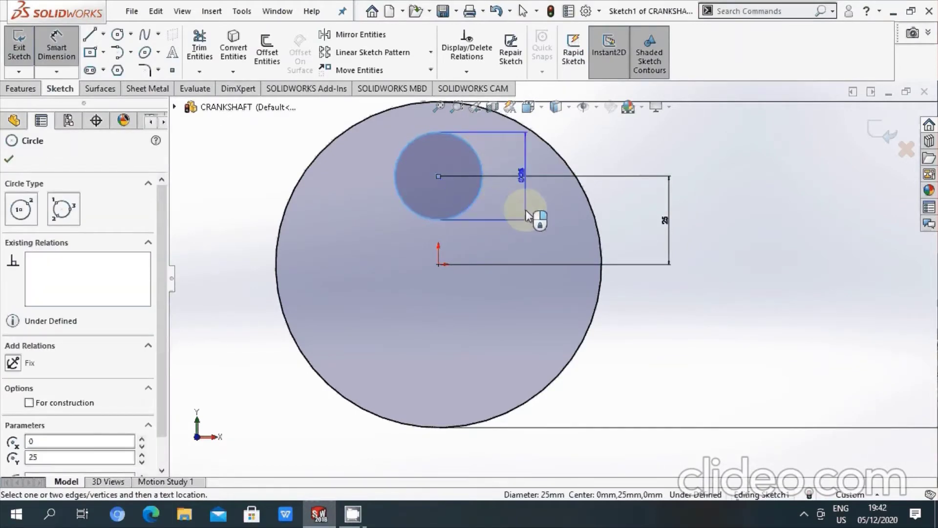
pyautogui.click(527, 211)
pyautogui.write('42')
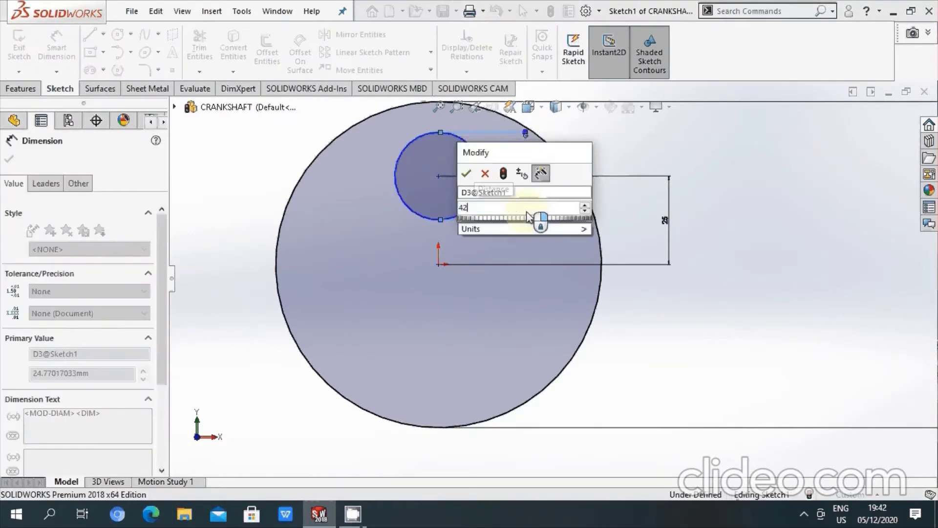
pyautogui.press('Return')
pyautogui.scroll(2, 553, 279)
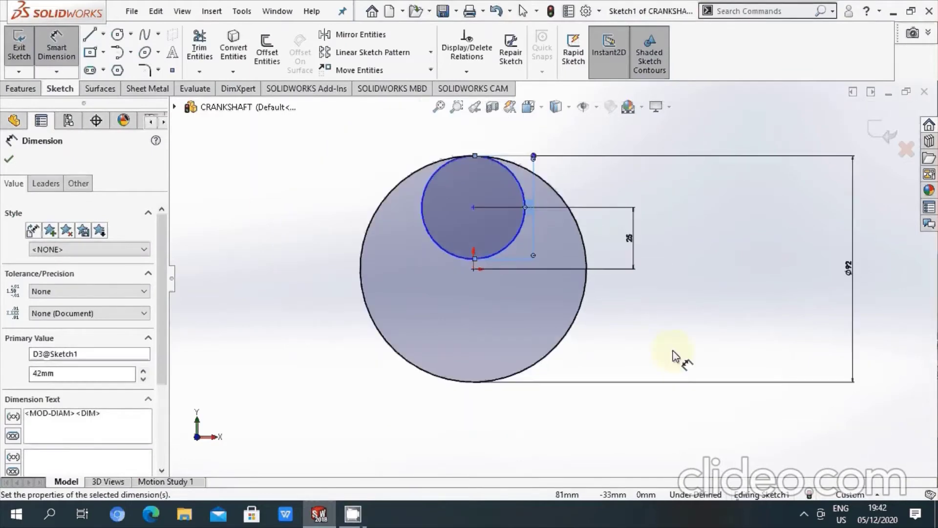
pyautogui.click(660, 420)
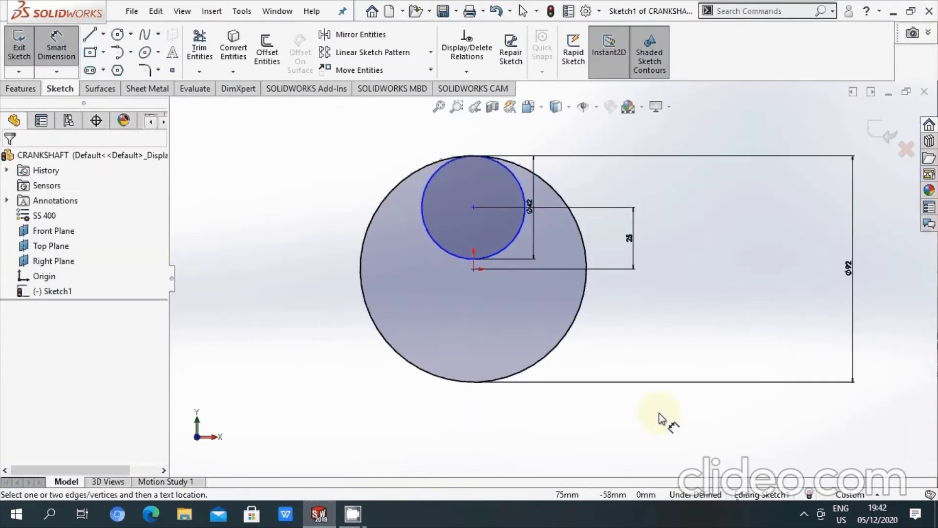
# Step: Draw a horizontal line spanning across the large circle
pyautogui.click(89, 34)
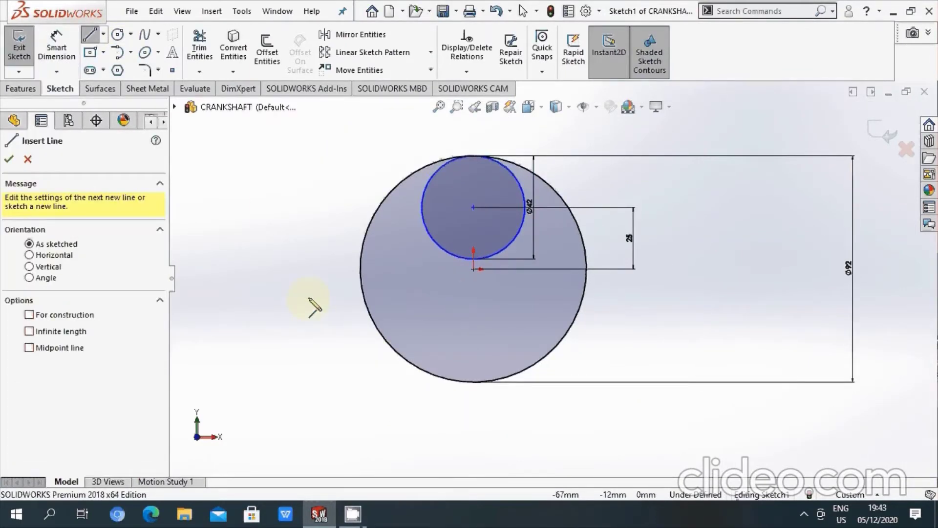
pyautogui.click(308, 297)
pyautogui.click(637, 297)
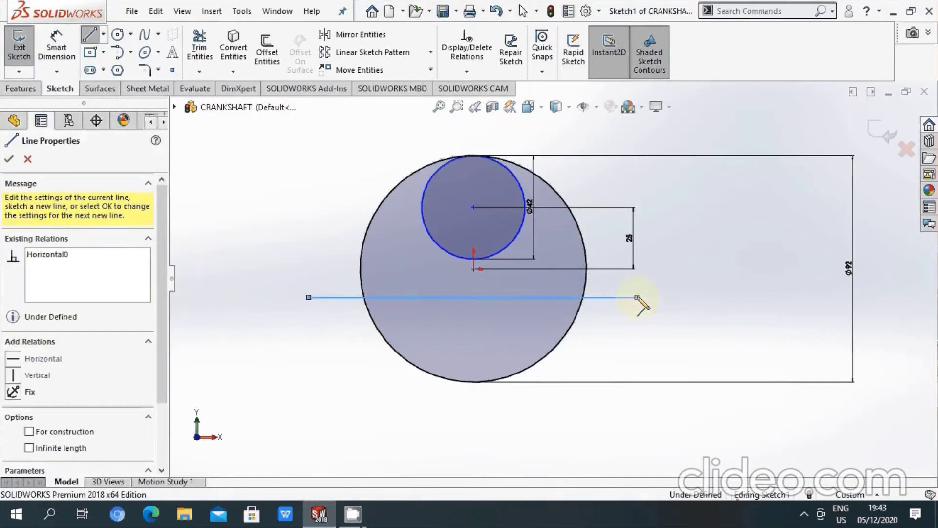
pyautogui.rightClick(637, 297)
pyautogui.click(648, 300)
# Step: Dimension the horizontal line 13 mm below the origin
pyautogui.click(57, 48)
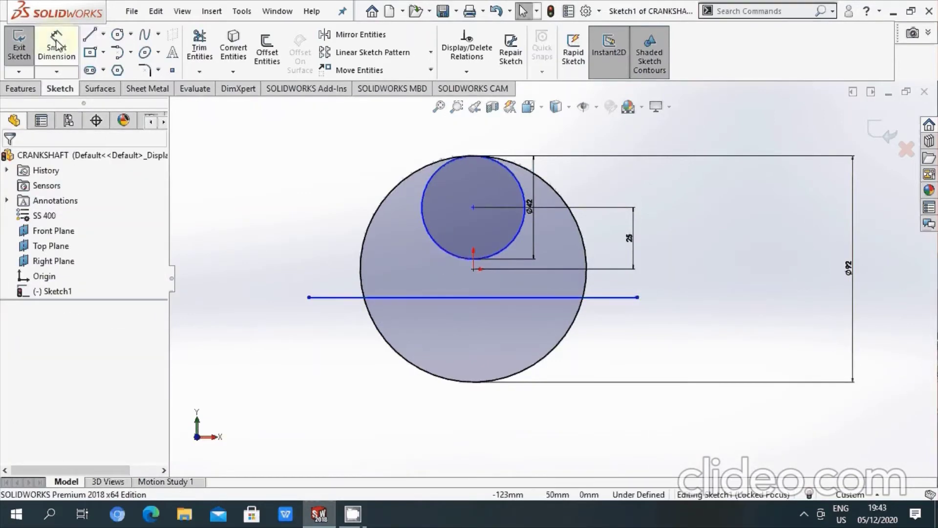
pyautogui.click(470, 275)
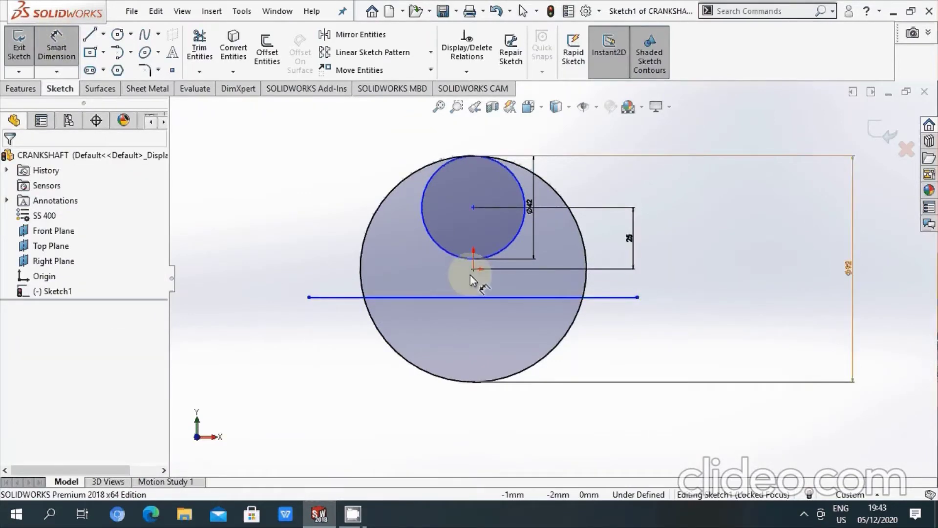
pyautogui.scroll(-3, 470, 282)
pyautogui.scroll(2, 484, 293)
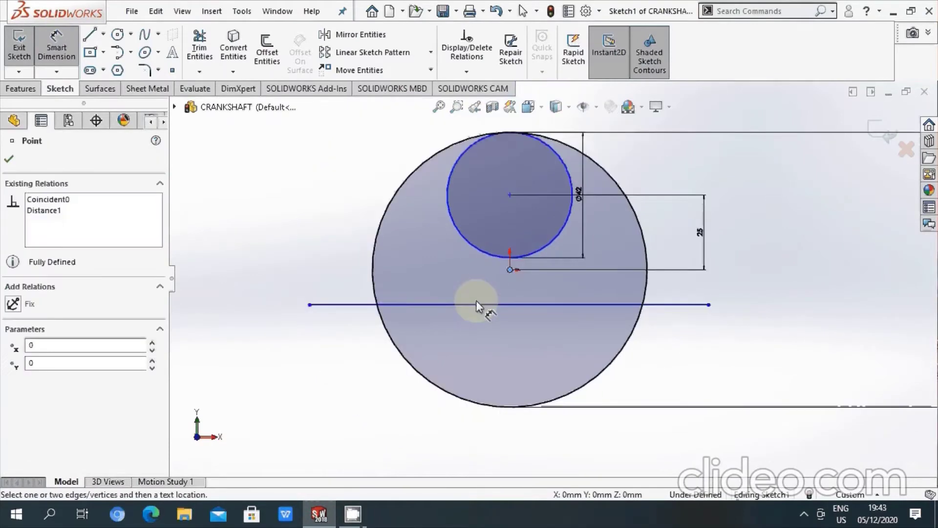
pyautogui.click(446, 304)
pyautogui.click(292, 303)
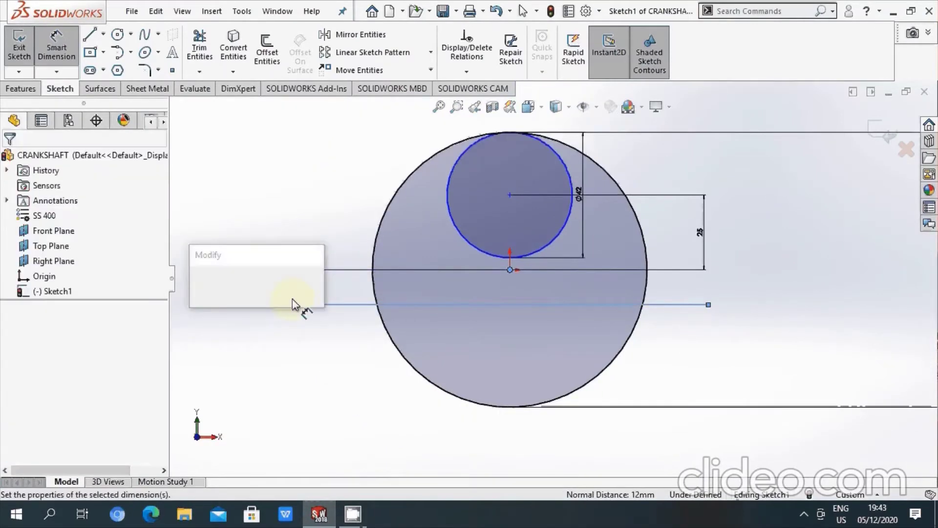
pyautogui.write('13')
pyautogui.press('Return')
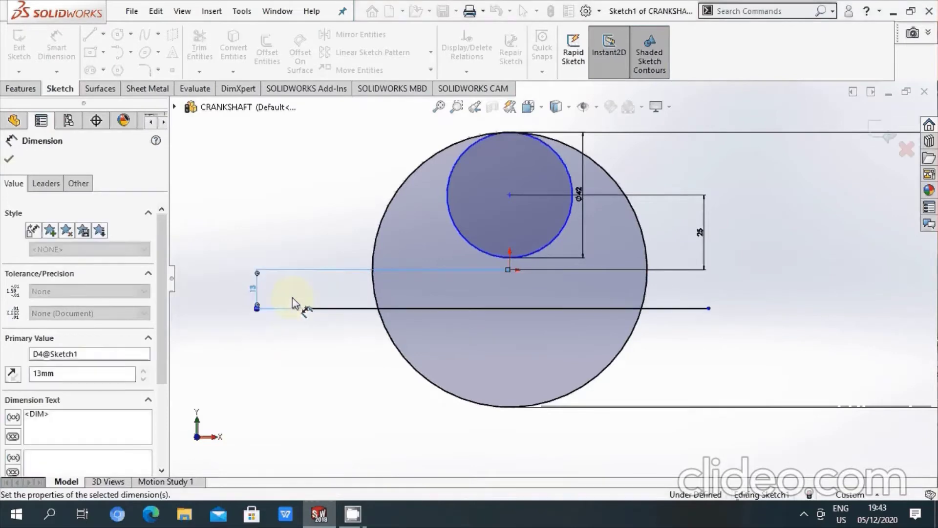
pyautogui.click(314, 246)
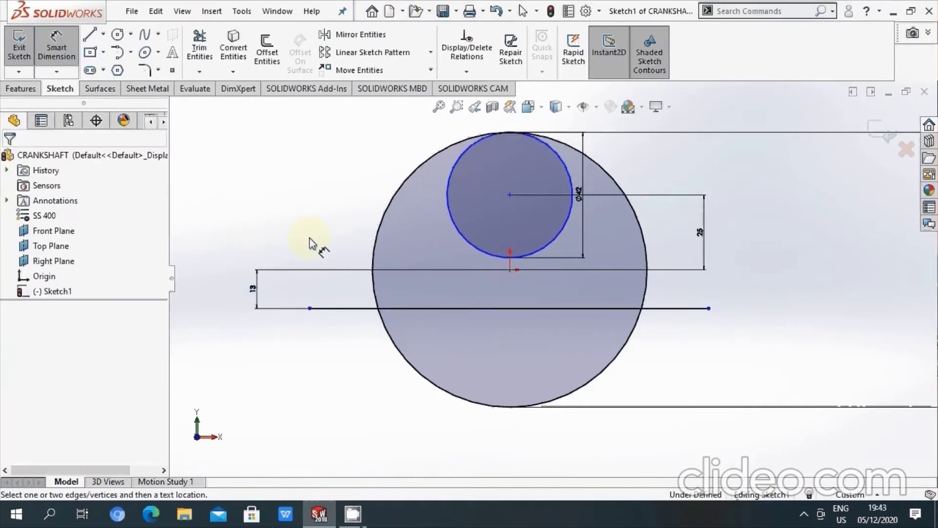
# Step: Trim away the big circle's upper arc and the whole 13 mm line
pyautogui.click(200, 47)
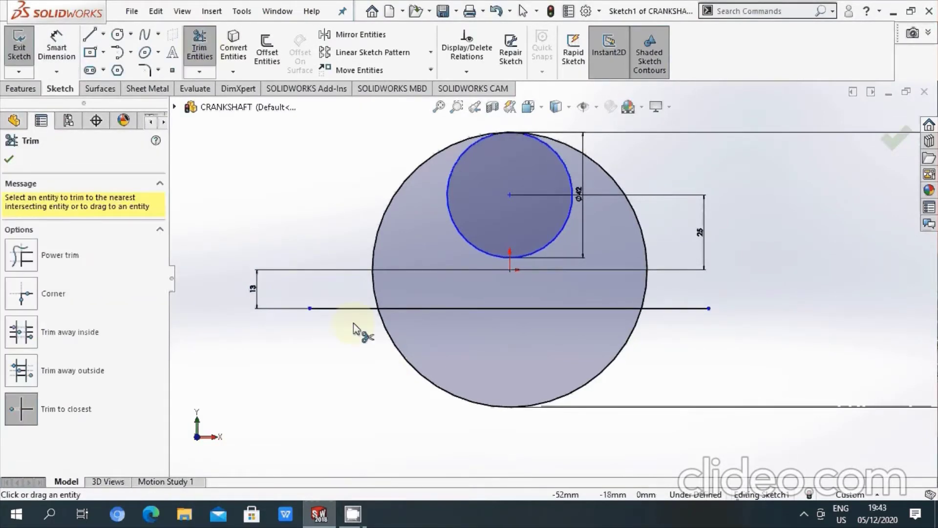
pyautogui.click(351, 310)
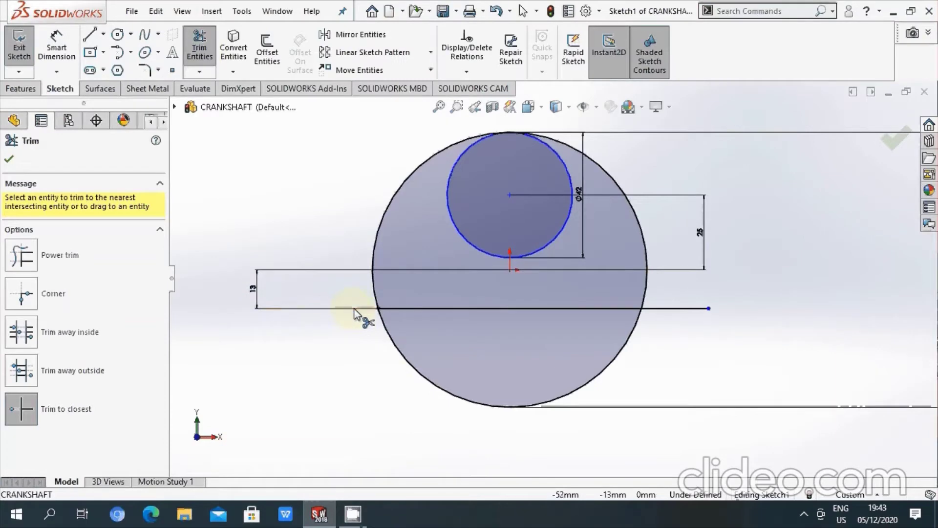
pyautogui.click(377, 295)
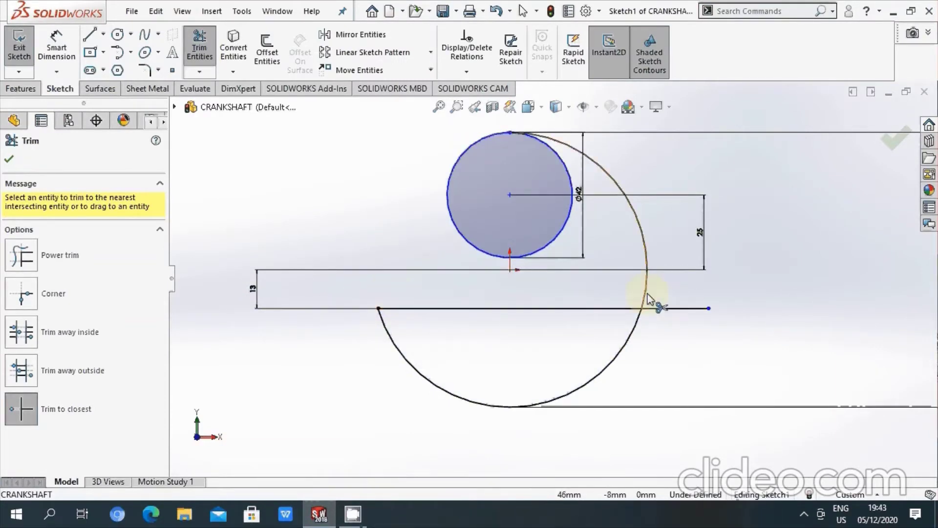
pyautogui.click(676, 308)
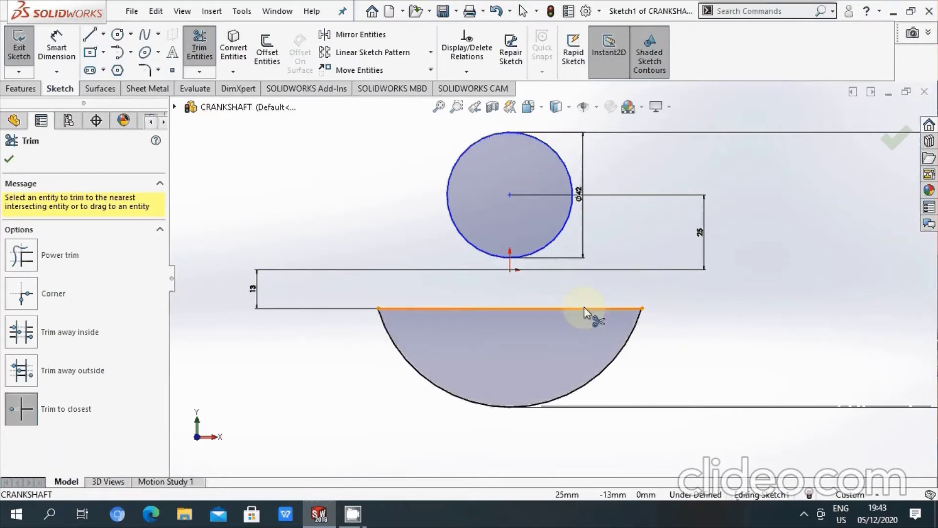
pyautogui.click(582, 307)
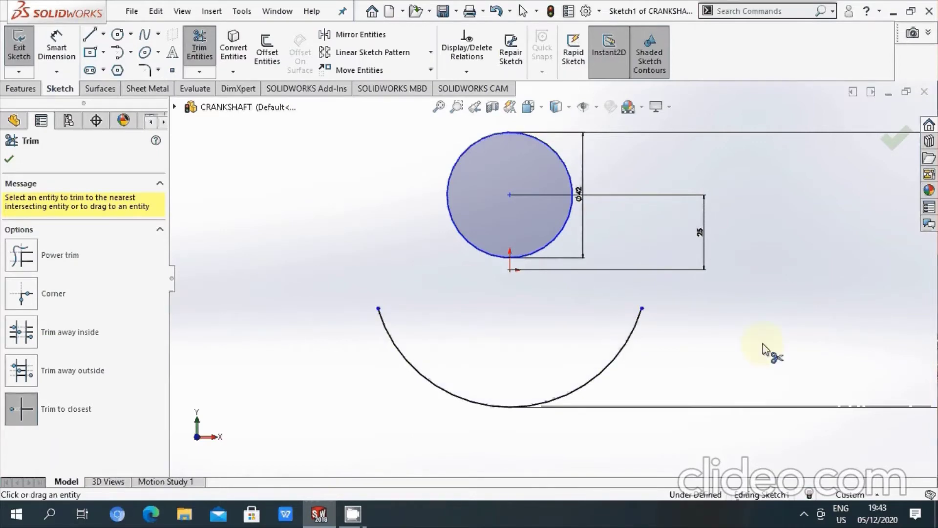
# Step: Draw a horizontal line across the top of the Ø42 mm circle
pyautogui.press('Escape')
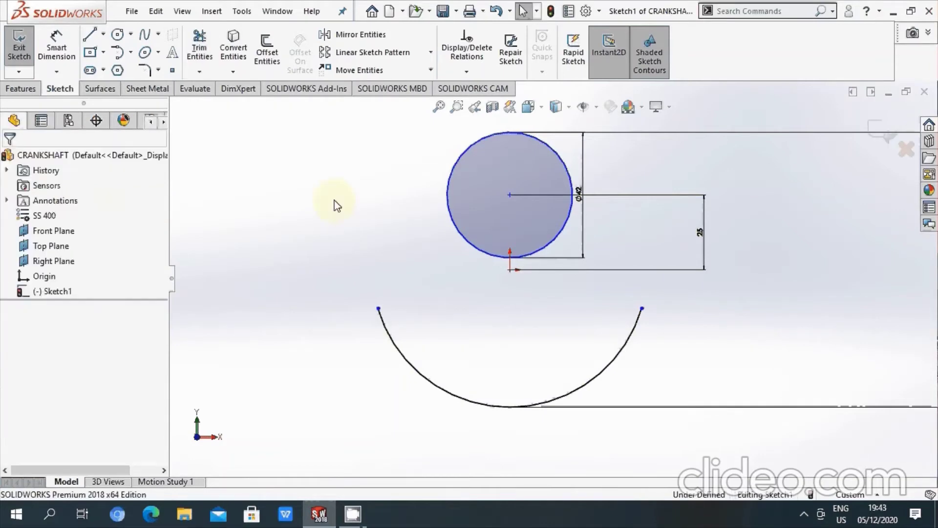
pyautogui.click(90, 35)
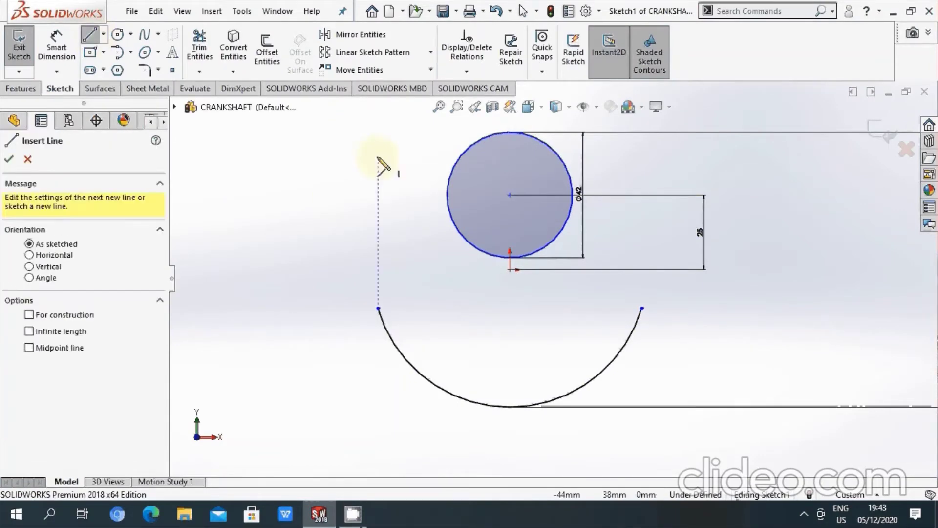
pyautogui.click(415, 155)
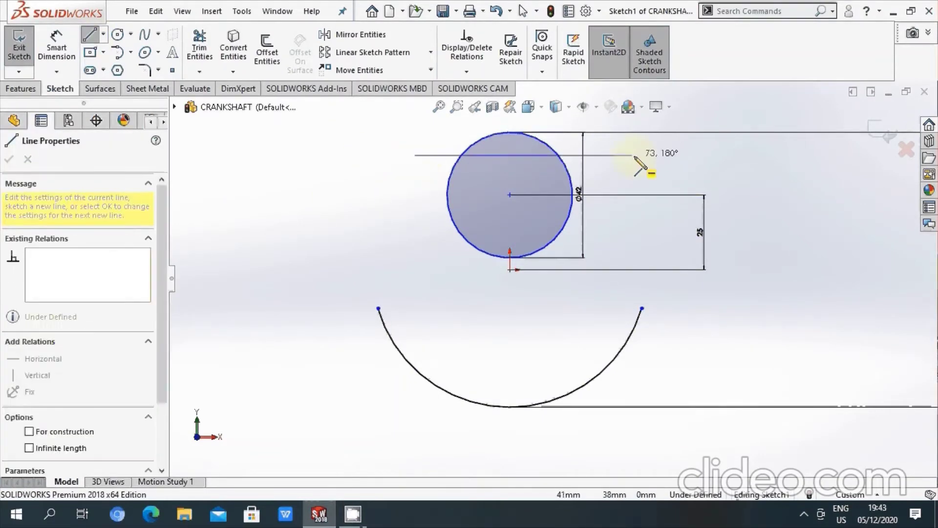
pyautogui.click(634, 155)
pyautogui.rightClick(638, 128)
pyautogui.click(657, 133)
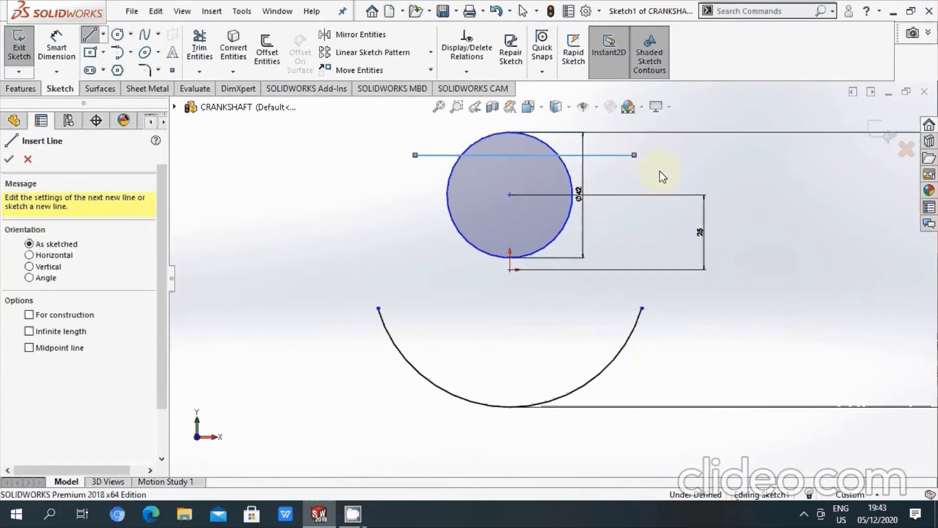
# Step: Dimension the line 16 mm from the small circle's centre
pyautogui.click(61, 47)
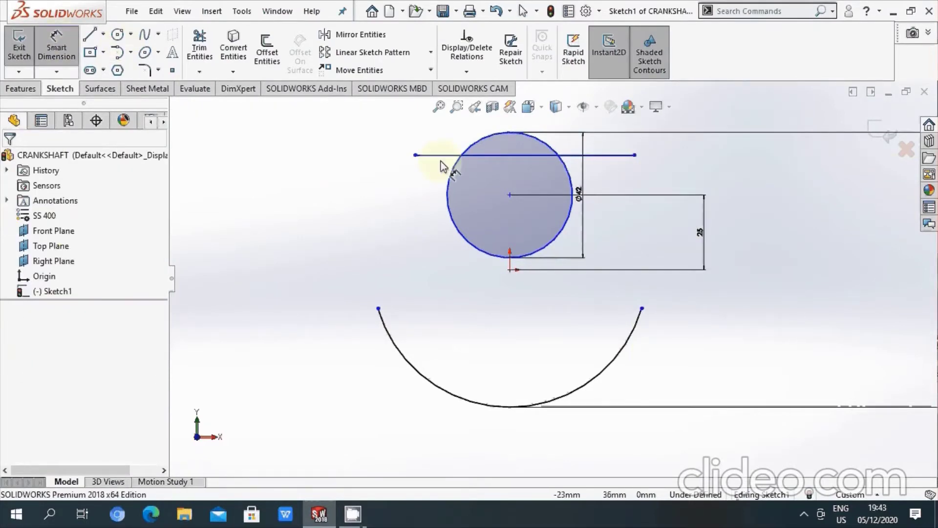
pyautogui.click(447, 155)
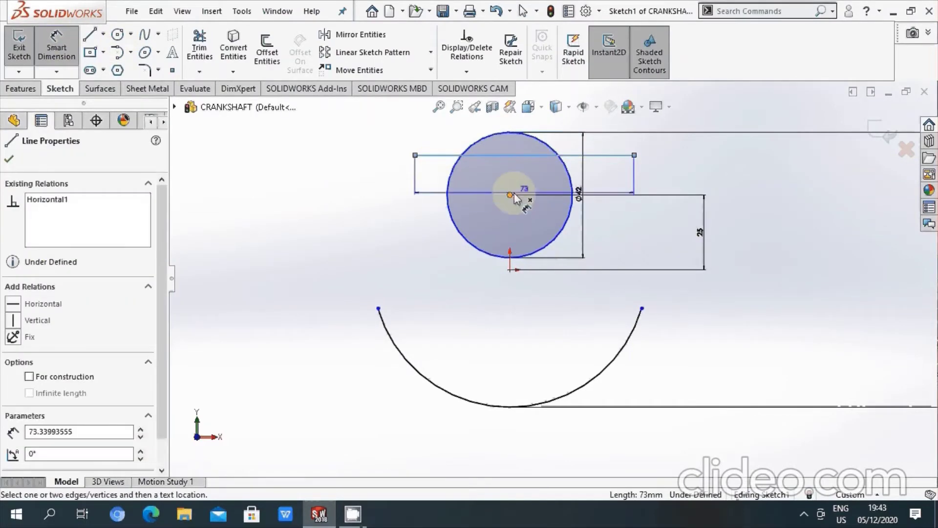
pyautogui.click(510, 195)
pyautogui.click(374, 192)
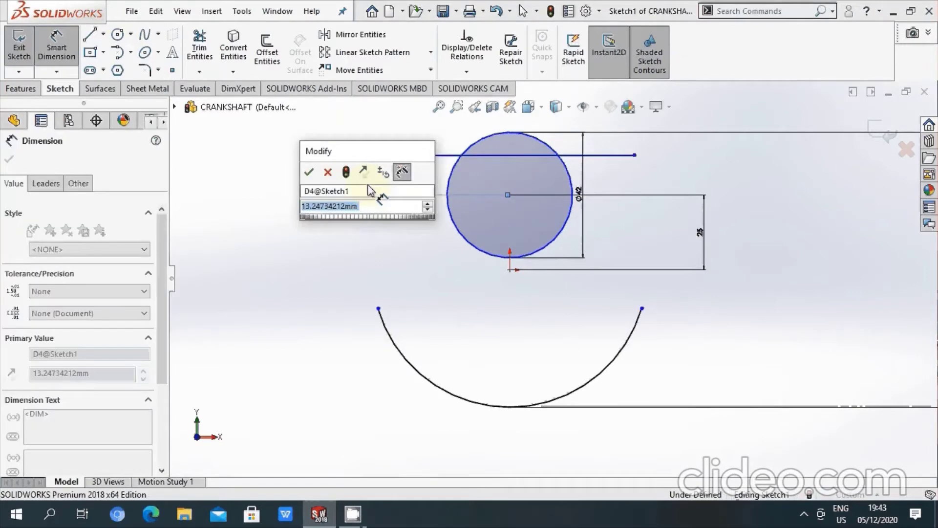
pyautogui.write('16')
pyautogui.press('Return')
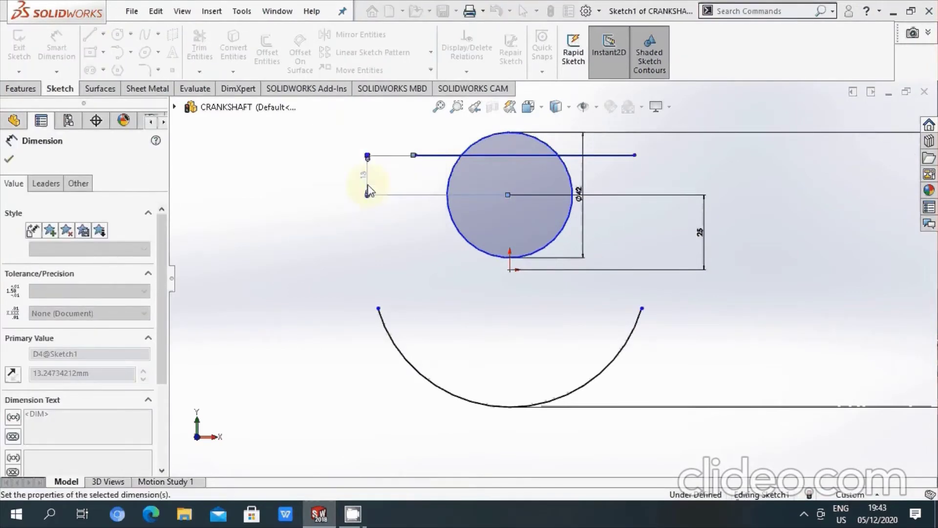
pyautogui.click(766, 314)
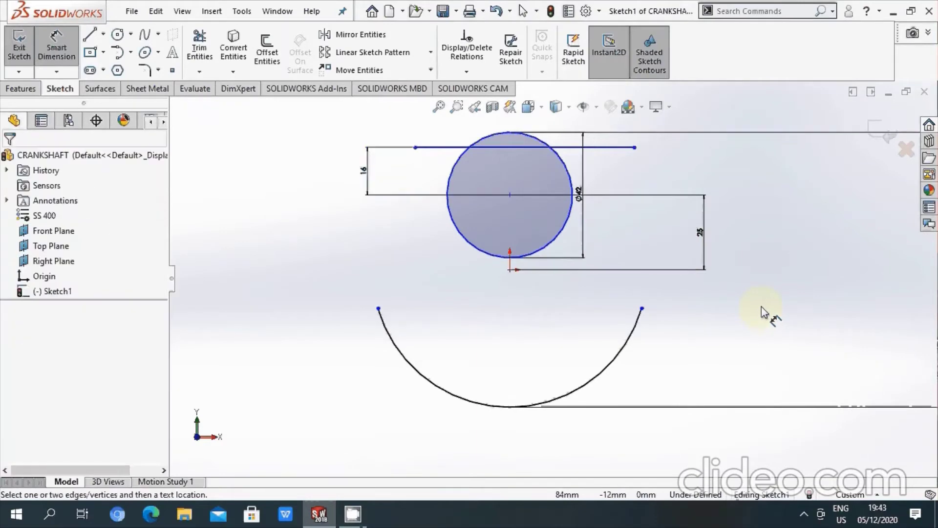
# Step: Trim the small circle's lower part and all segments of the cutting line
pyautogui.click(208, 48)
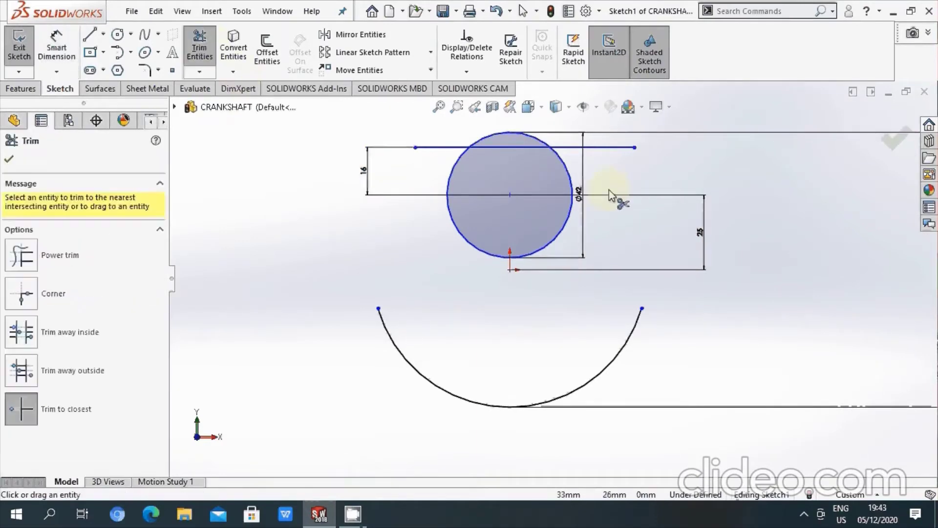
pyautogui.scroll(-2, 610, 195)
pyautogui.click(547, 184)
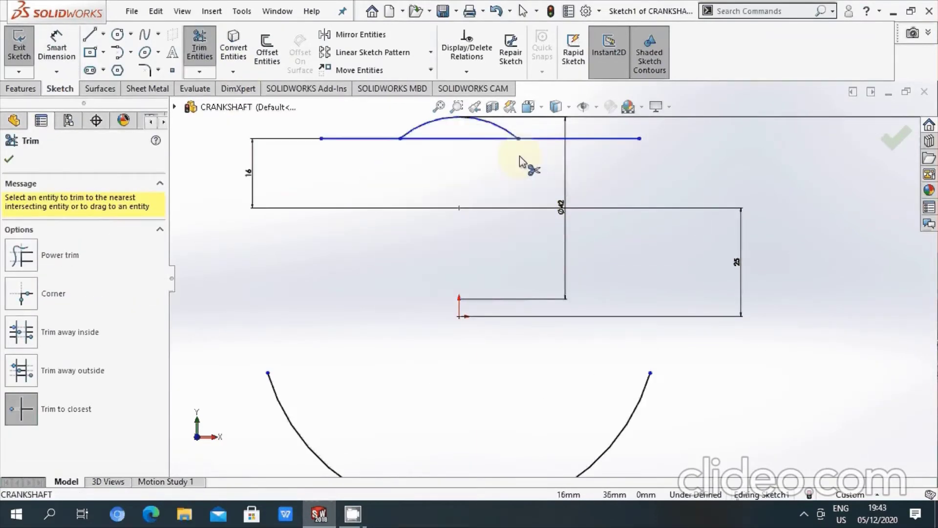
pyautogui.click(495, 141)
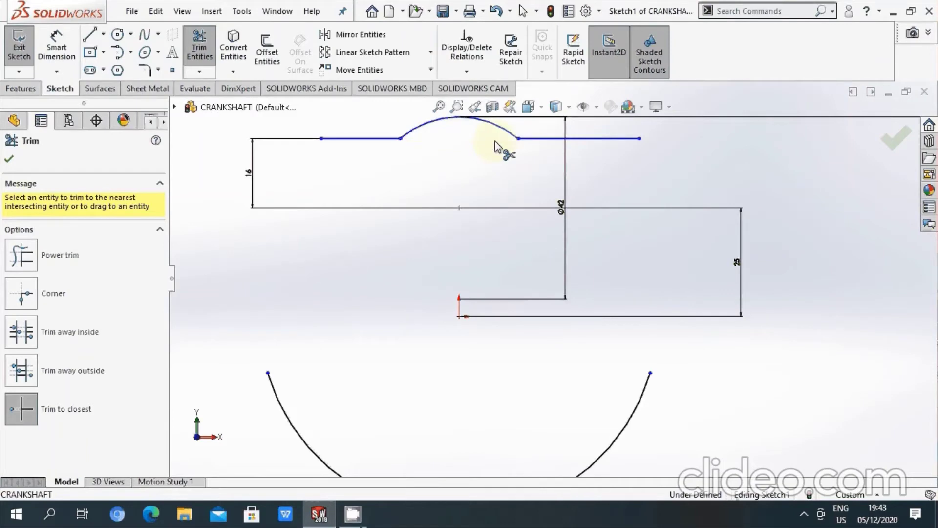
pyautogui.click(533, 140)
pyautogui.click(377, 147)
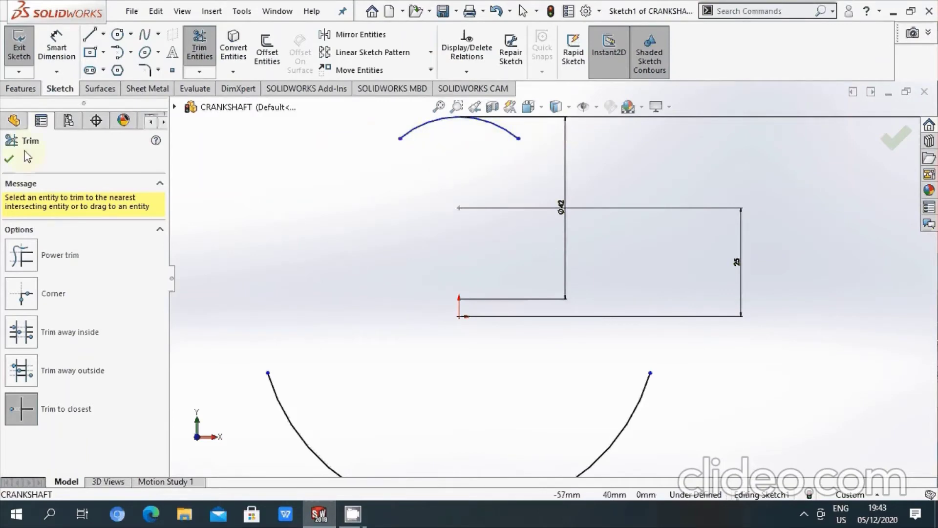
pyautogui.press('Escape')
# Step: Add a tangent arc from the top arc's left end to the lower arc's left end
pyautogui.click(118, 53)
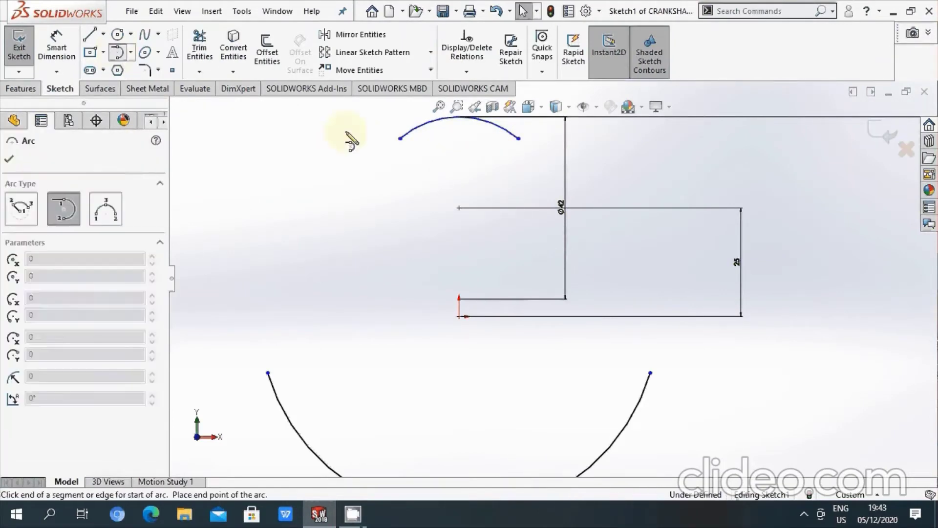
pyautogui.scroll(2, 381, 161)
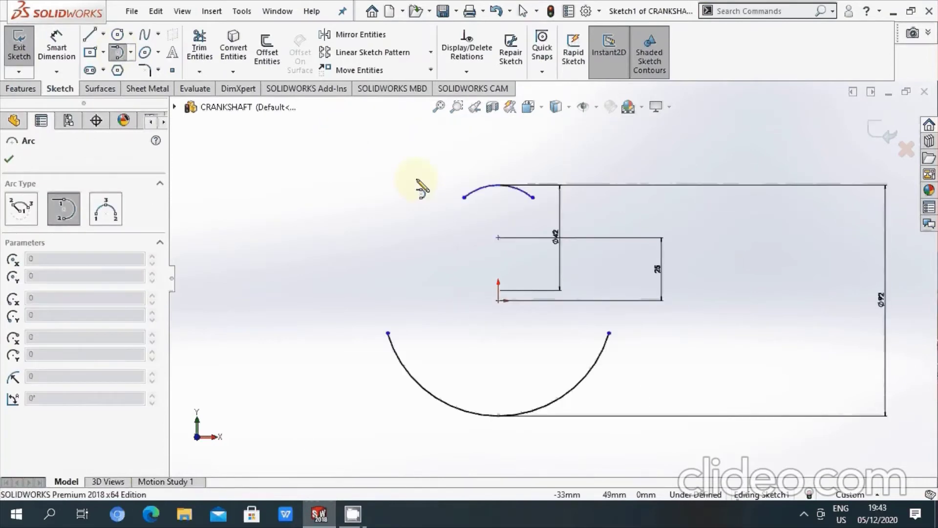
pyautogui.click(464, 198)
pyautogui.click(388, 335)
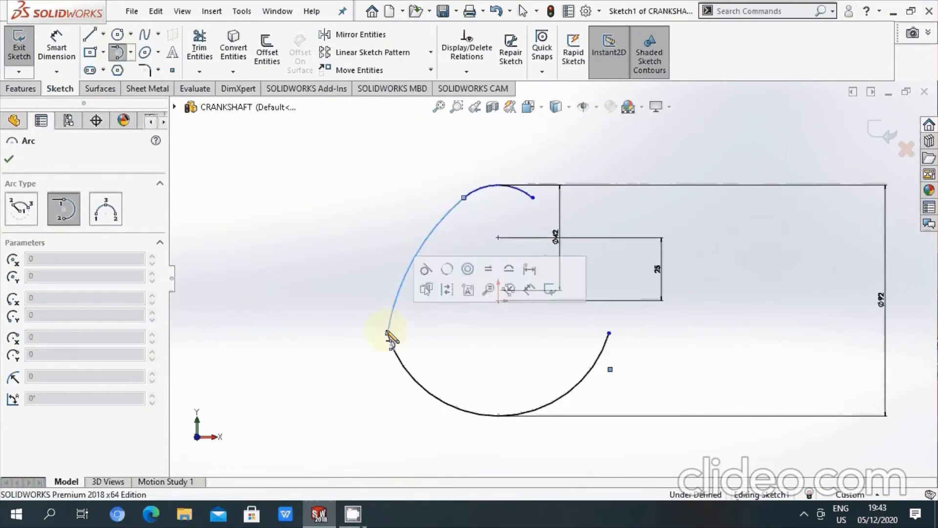
pyautogui.rightClick(389, 337)
pyautogui.click(406, 339)
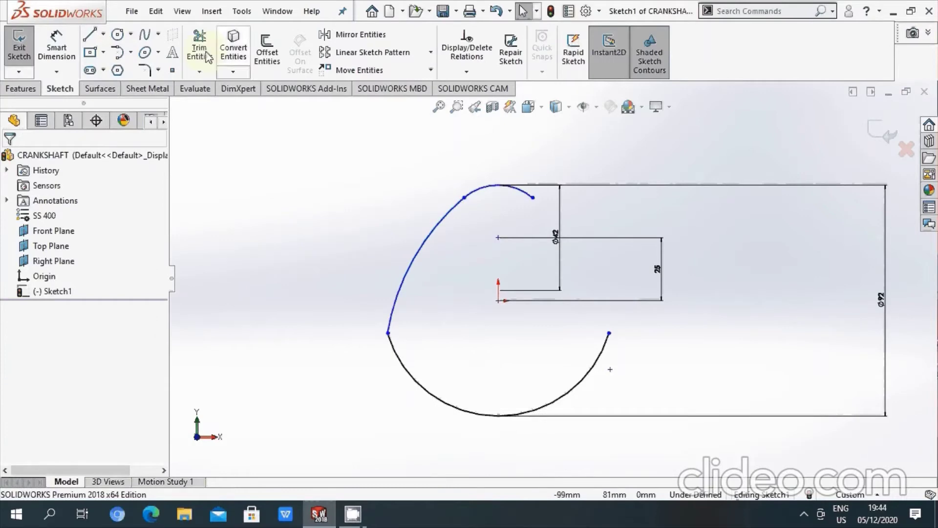
# Step: Add a matching tangent arc on the right side to close the cam profile
pyautogui.click(117, 52)
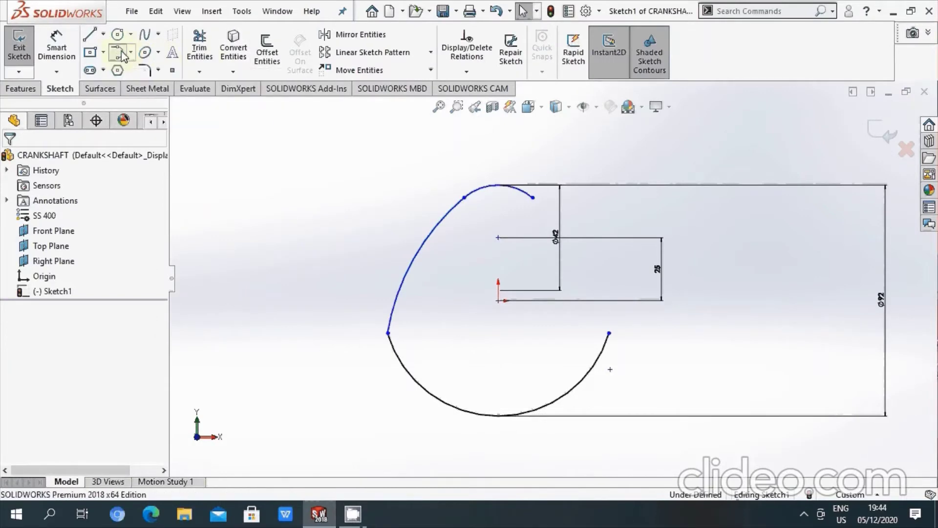
pyautogui.click(533, 197)
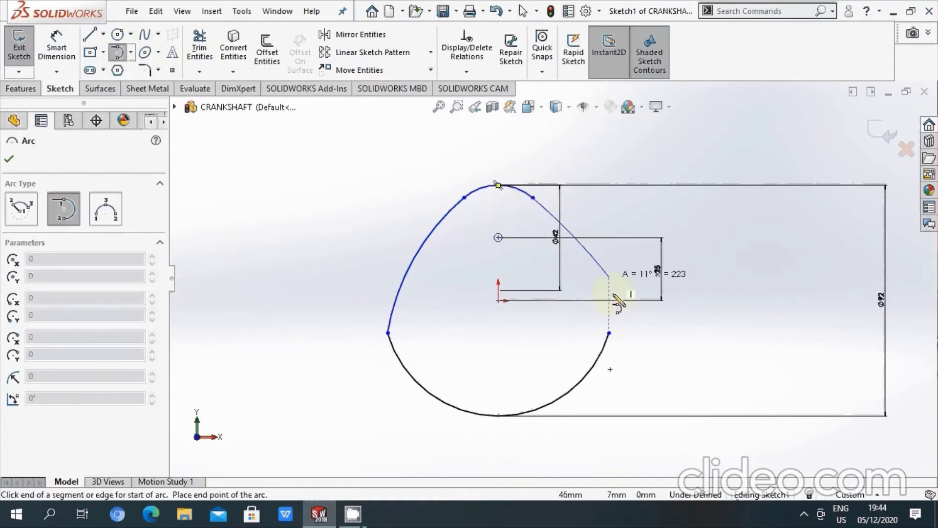
pyautogui.click(609, 332)
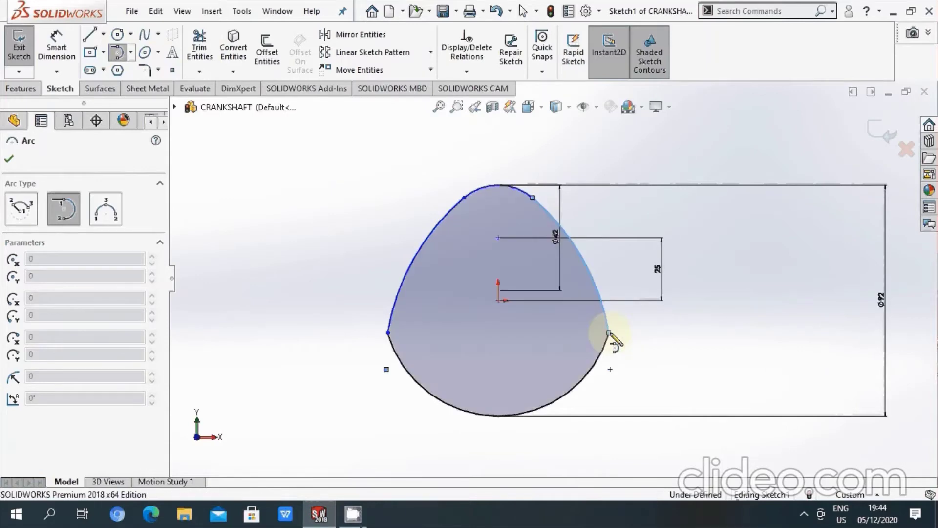
pyautogui.rightClick(612, 337)
pyautogui.click(631, 342)
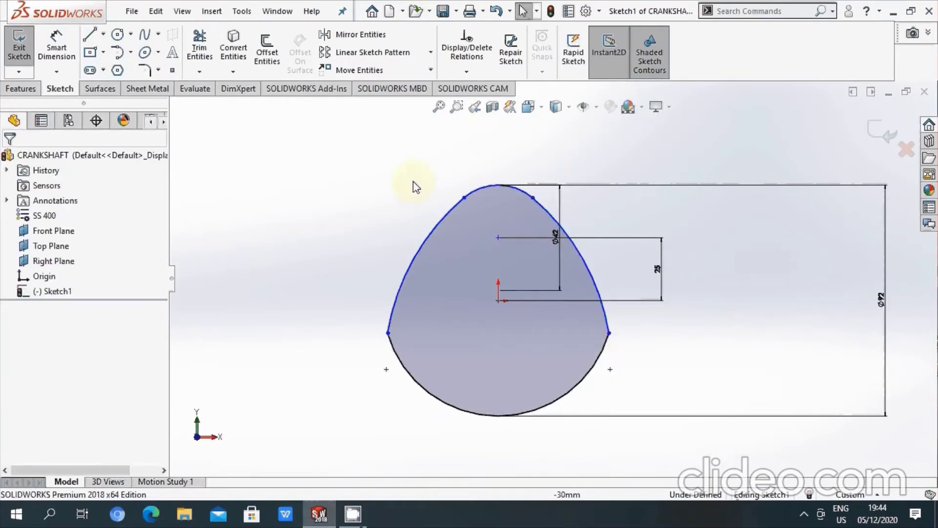
# Step: Exit Sketch1 and orbit the view to see the cam profile tilted
pyautogui.click(879, 141)
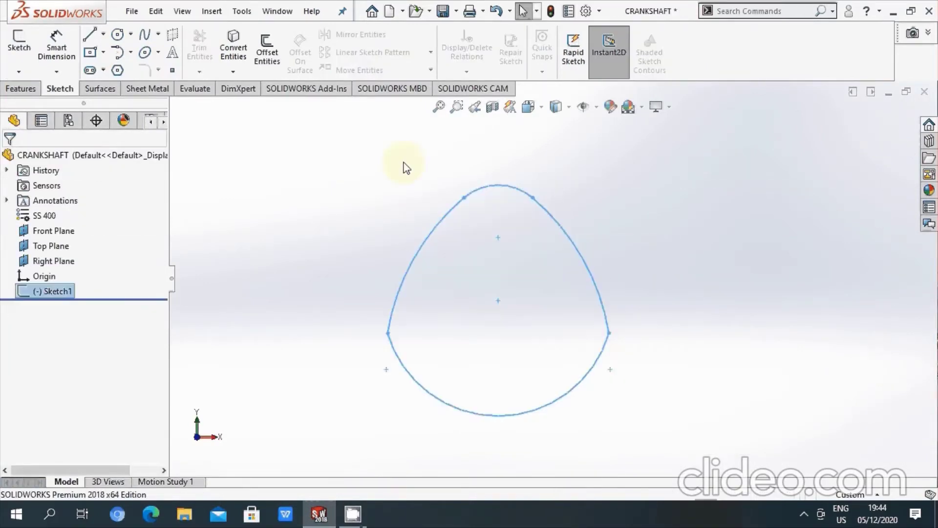
pyautogui.click(404, 168)
pyautogui.moveTo(440, 216)
pyautogui.mouseDown(button='middle')
pyautogui.moveTo(513, 268)
pyautogui.moveTo(508, 310)
pyautogui.mouseUp(button='middle')
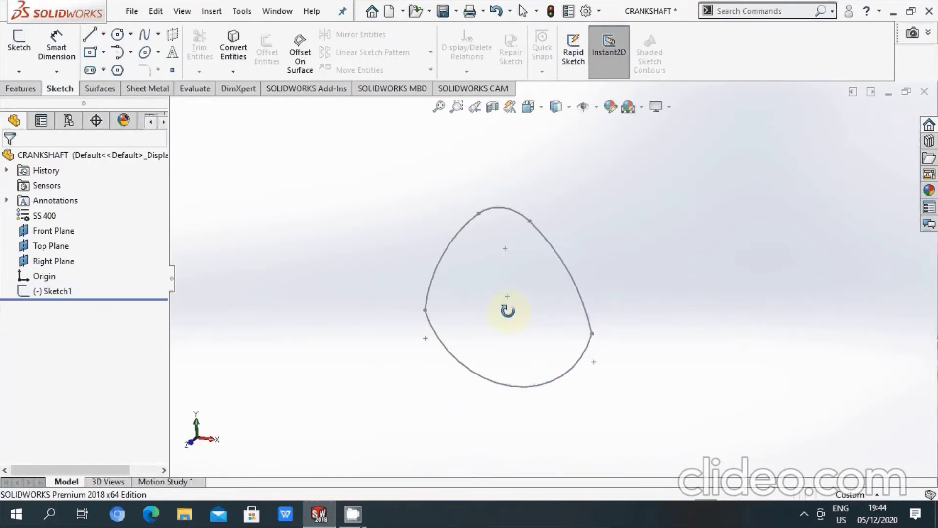
# Step: Start Sketch2 on the Front Plane, view it normal-to, and hide the reference planes
pyautogui.click(20, 41)
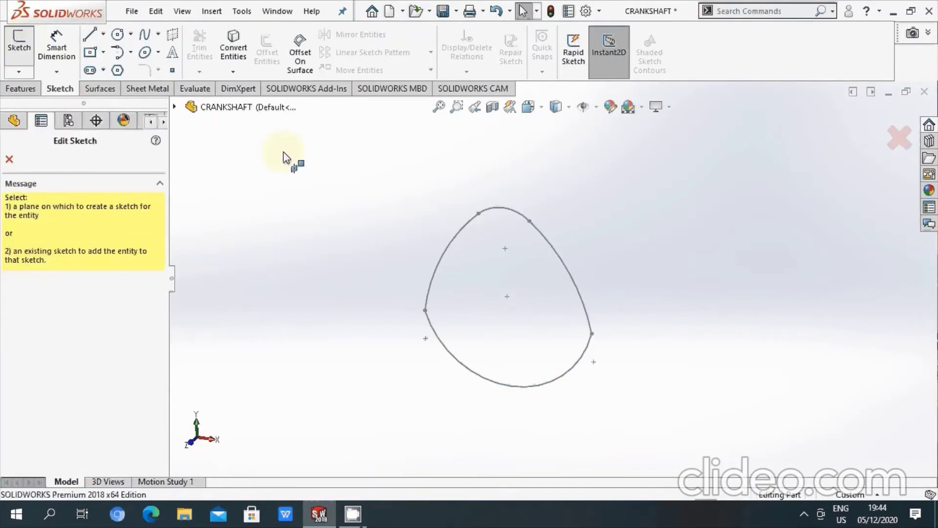
pyautogui.click(596, 106)
pyautogui.click(443, 187)
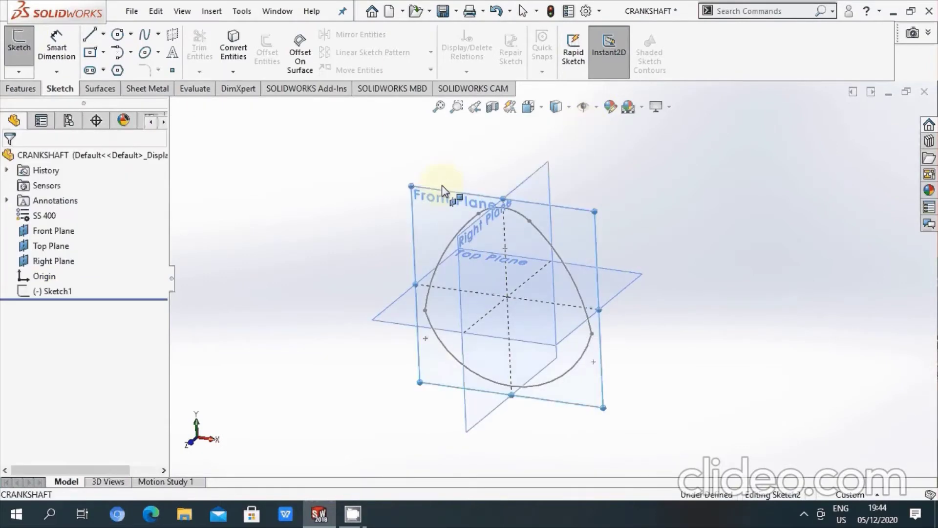
pyautogui.click(544, 107)
pyautogui.click(606, 186)
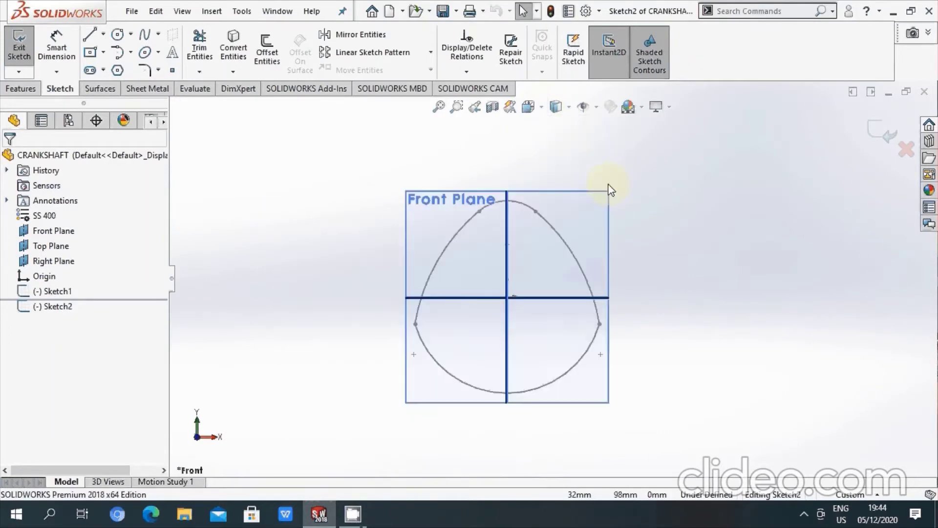
pyautogui.click(591, 109)
pyautogui.click(586, 127)
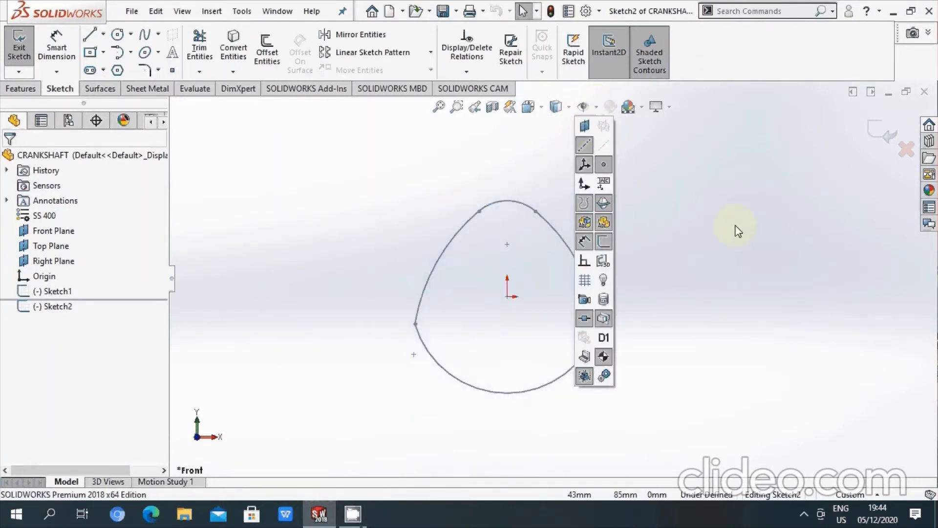
pyautogui.click(117, 34)
# Step: Draw an origin-centred circle enclosing the cam profile and dimension it to Ø92 mm
pyautogui.scroll(-2, 558, 271)
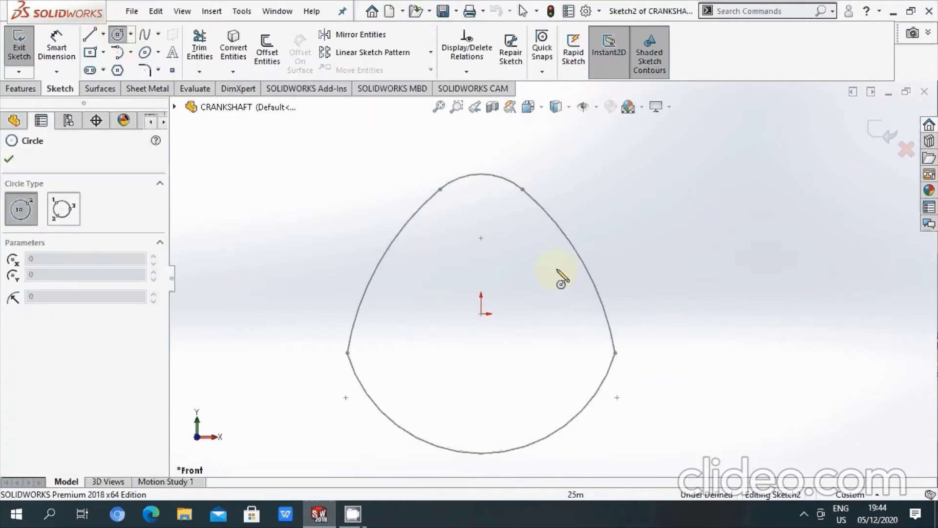
pyautogui.click(481, 313)
pyautogui.click(656, 335)
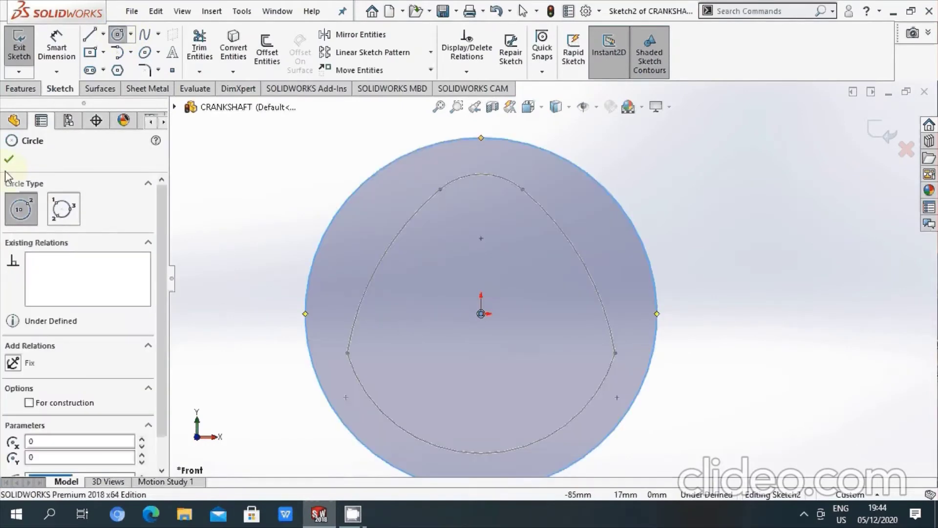
pyautogui.click(57, 48)
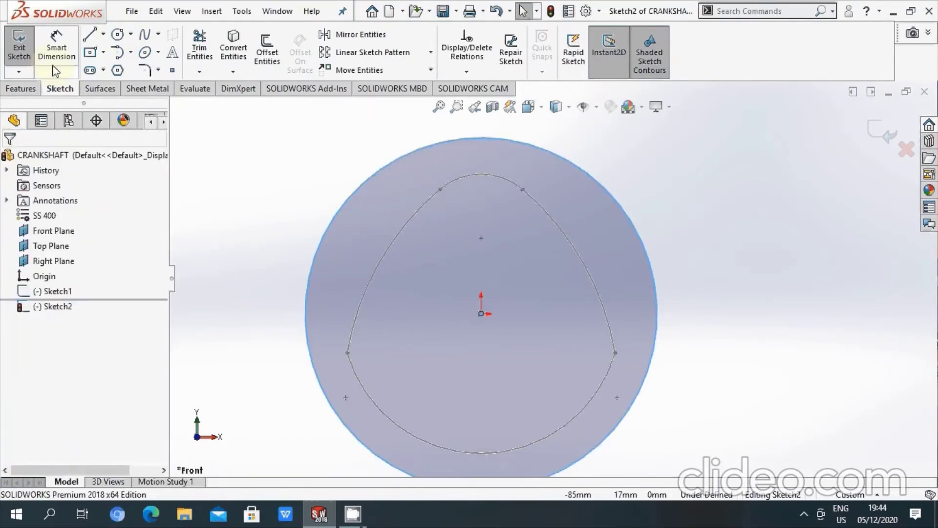
pyautogui.click(590, 181)
pyautogui.click(717, 189)
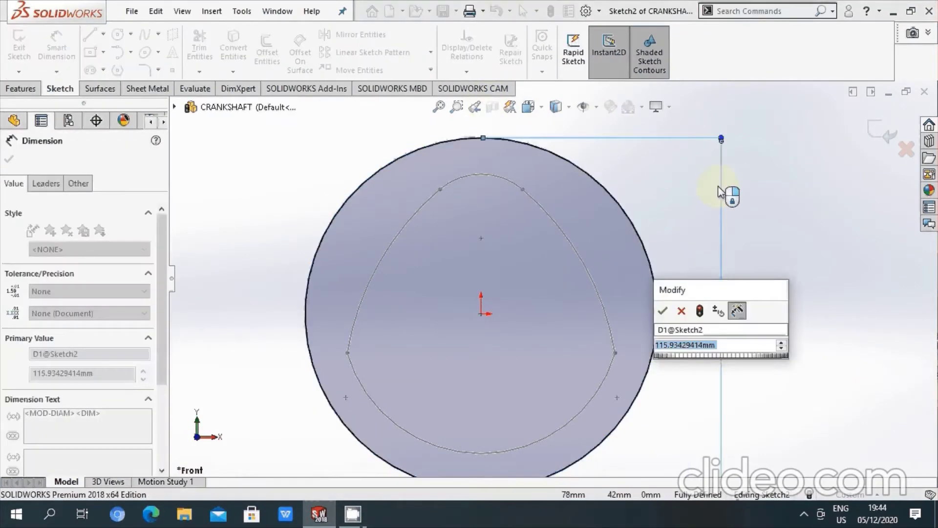
pyautogui.write('40')
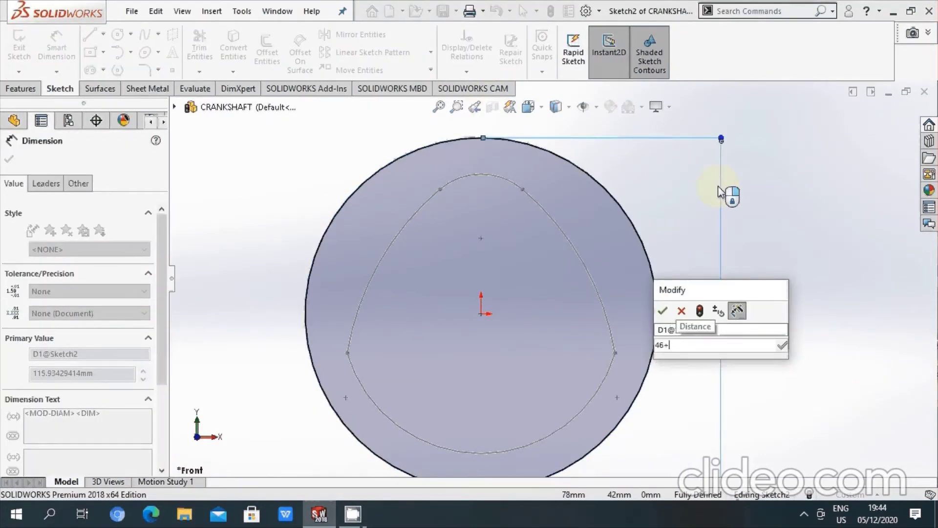
pyautogui.press('Return')
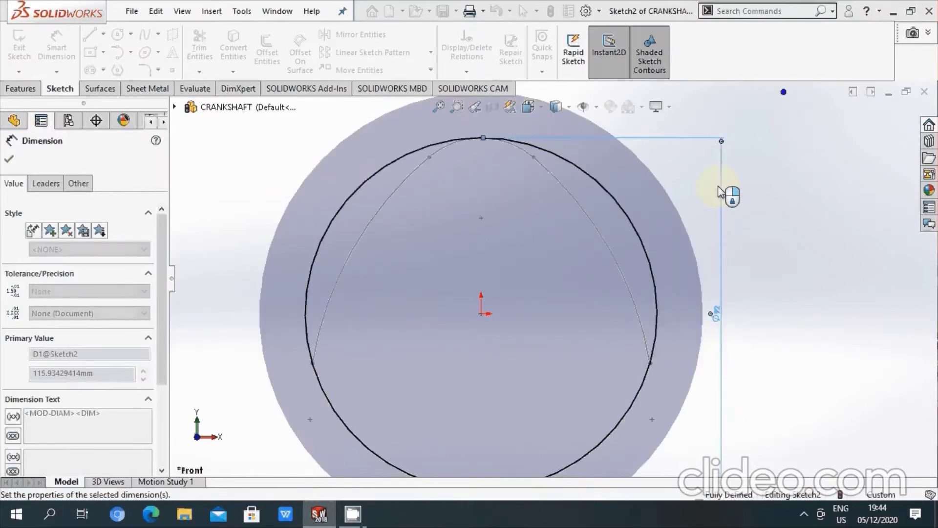
pyautogui.click(779, 283)
pyautogui.click(89, 34)
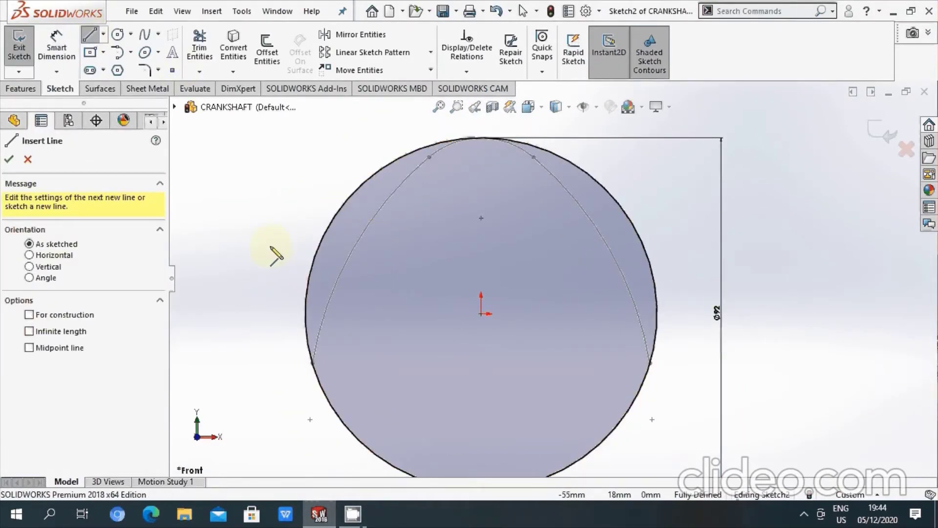
# Step: Draw a horizontal line across the Ø92 mm circle near the origin
pyautogui.click(327, 264)
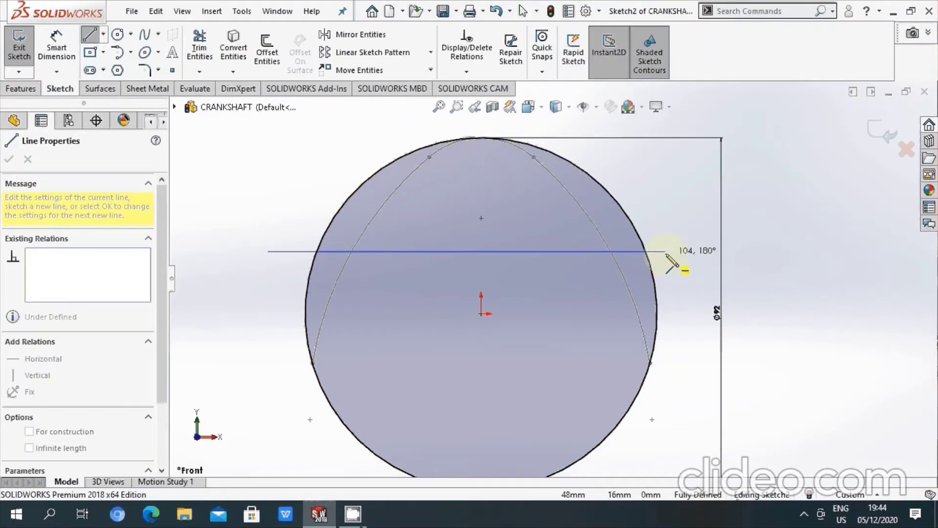
pyautogui.click(667, 251)
pyautogui.rightClick(668, 255)
pyautogui.click(692, 266)
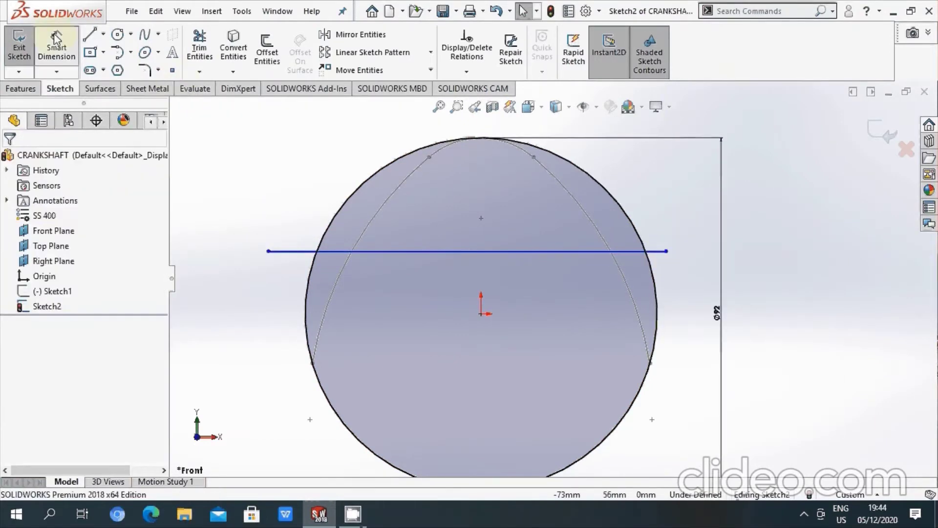
pyautogui.moveTo(293, 251); pyautogui.dragTo(327, 295)
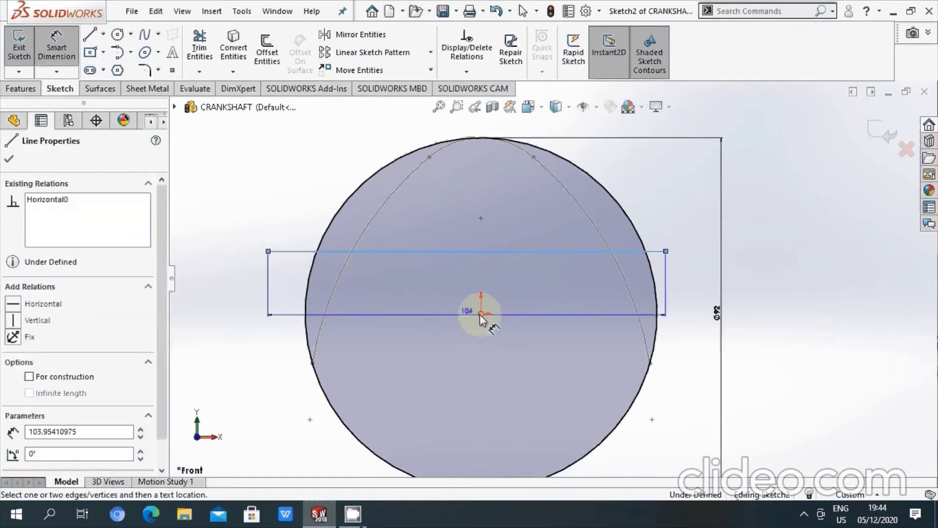
# Step: Dimension the horizontal line 13 mm above the origin
pyautogui.click(327, 294)
pyautogui.click(247, 291)
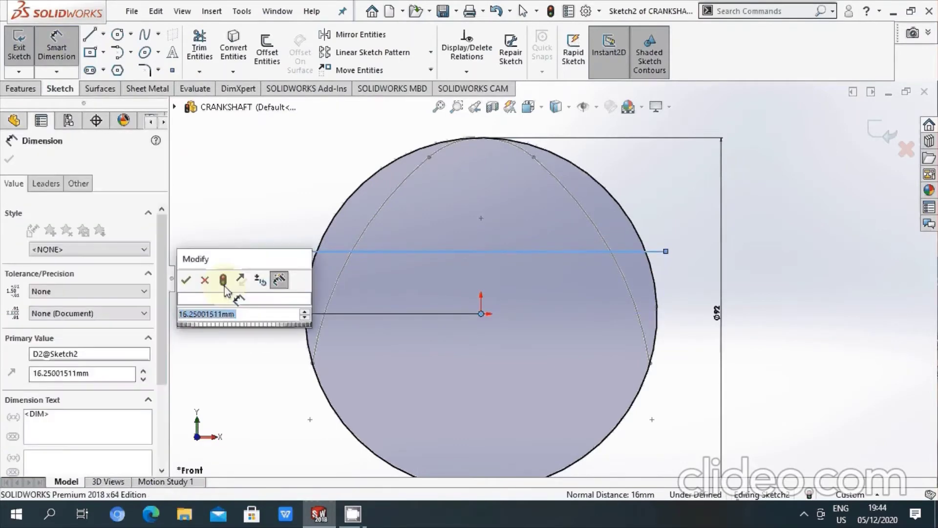
pyautogui.write('13')
pyautogui.press('Return')
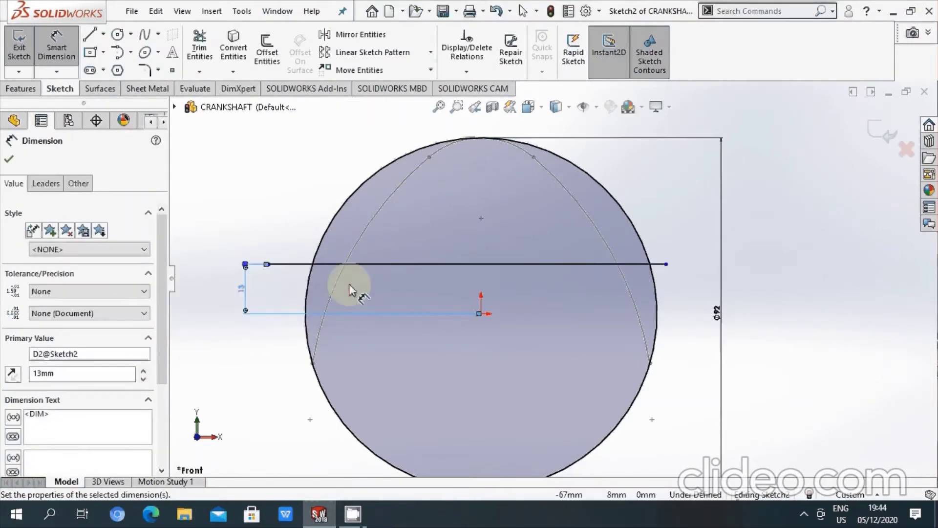
pyautogui.click(820, 250)
pyautogui.click(199, 49)
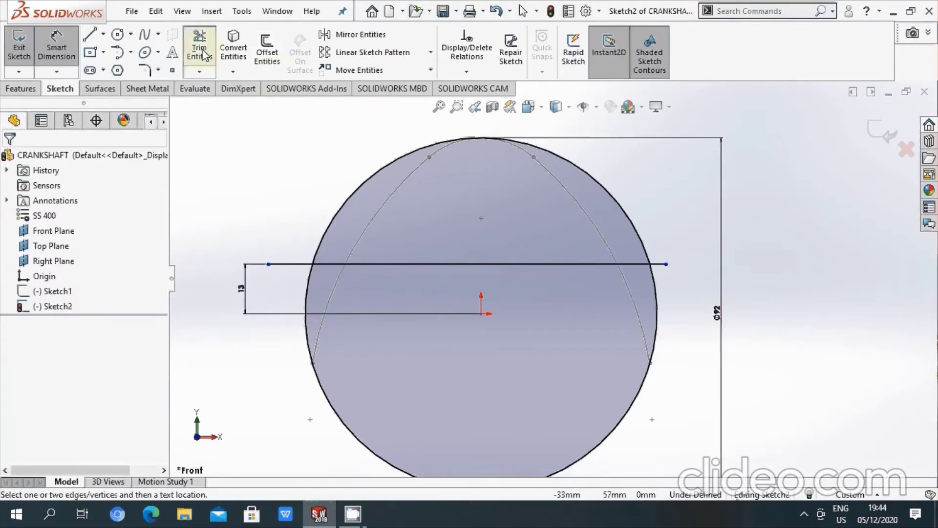
# Step: Trim the circle's lower part and all line segments, leaving the Ø92 mm upper arc
pyautogui.click(642, 267)
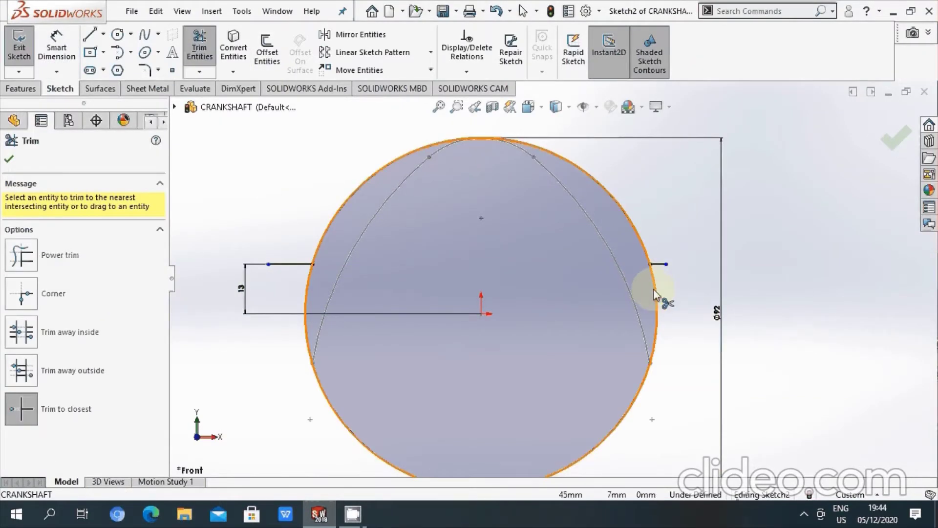
pyautogui.click(655, 288)
pyautogui.click(661, 265)
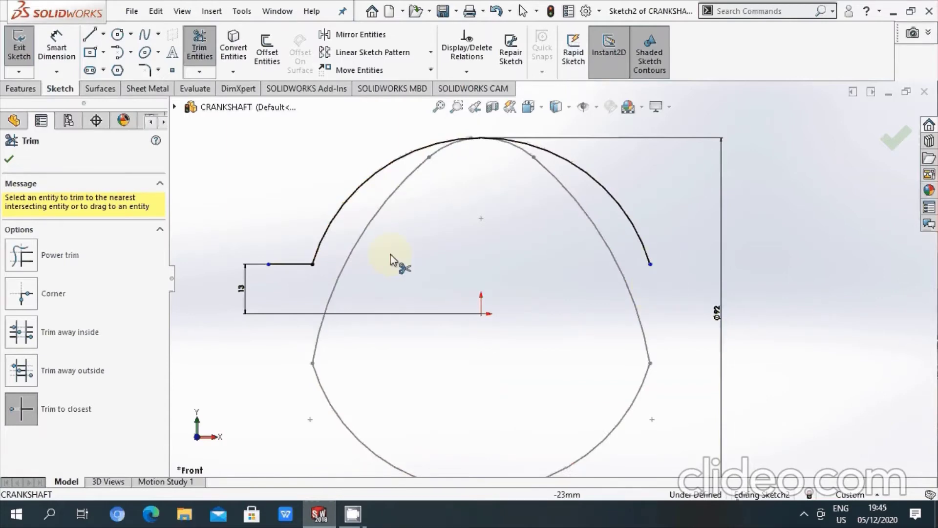
pyautogui.click(305, 264)
pyautogui.press('f')
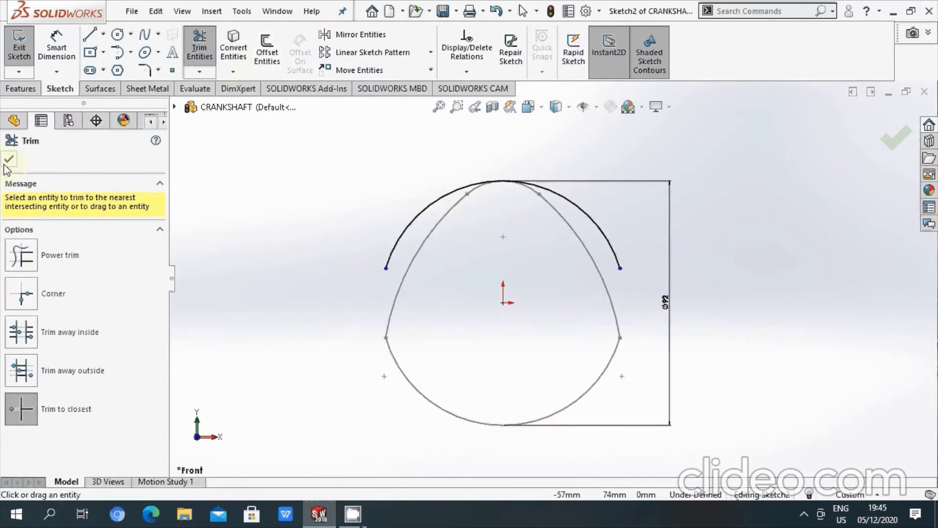
pyautogui.click(10, 161)
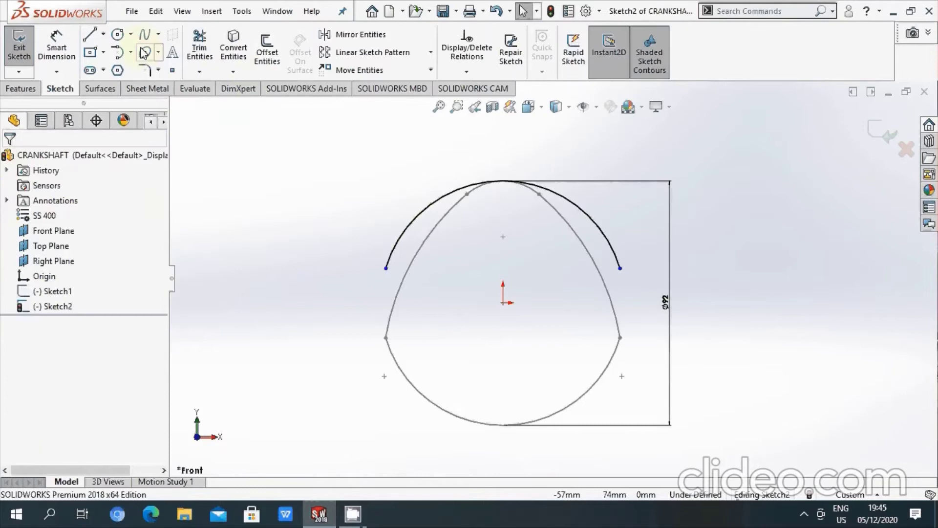
# Step: Draw a circle below the origin and dimension its diameter to 42 mm
pyautogui.click(117, 35)
pyautogui.click(503, 366)
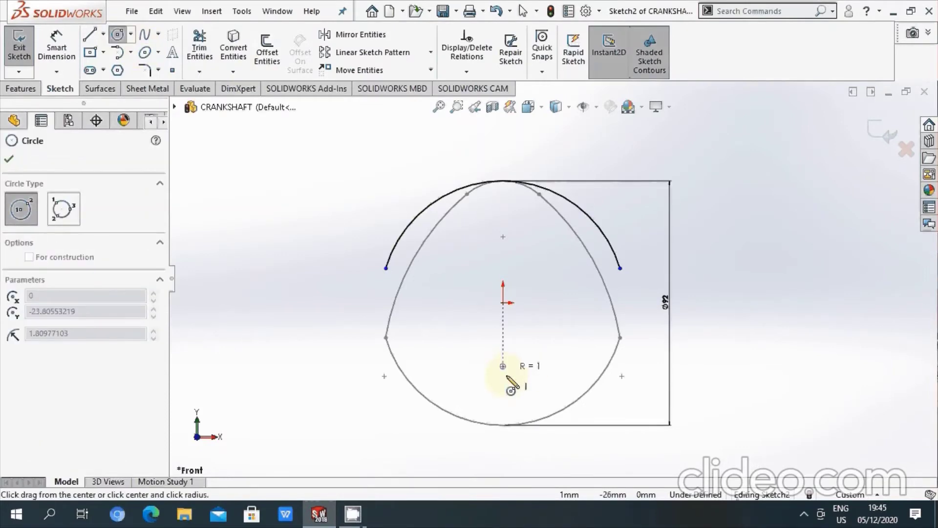
pyautogui.click(518, 393)
pyautogui.click(10, 159)
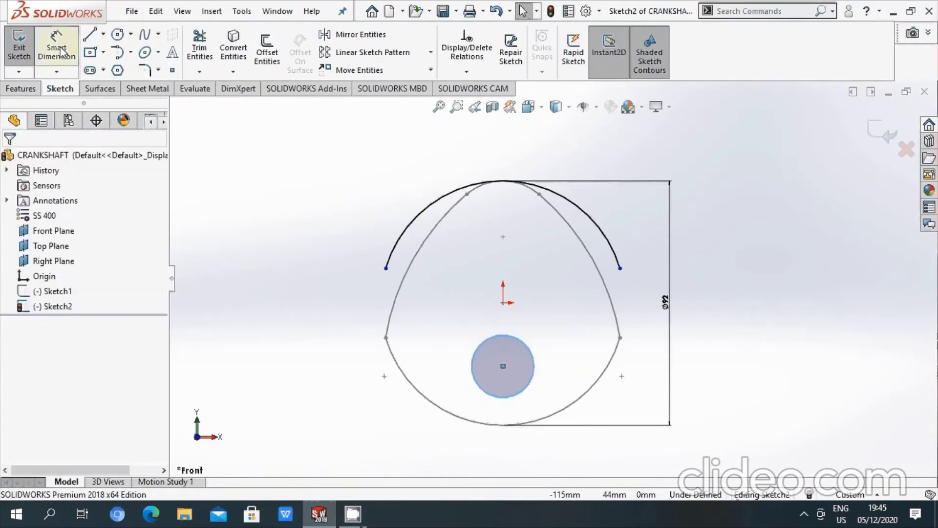
pyautogui.click(61, 50)
pyautogui.click(537, 362)
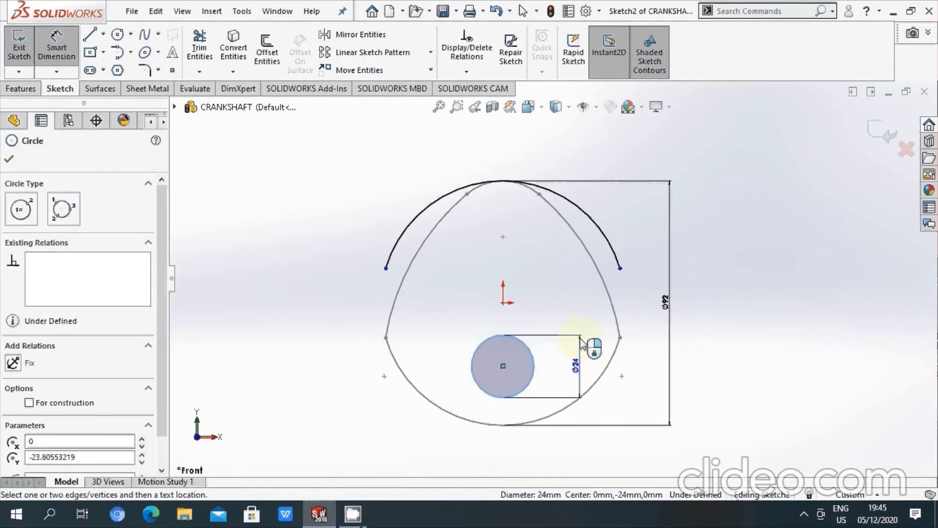
pyautogui.click(581, 343)
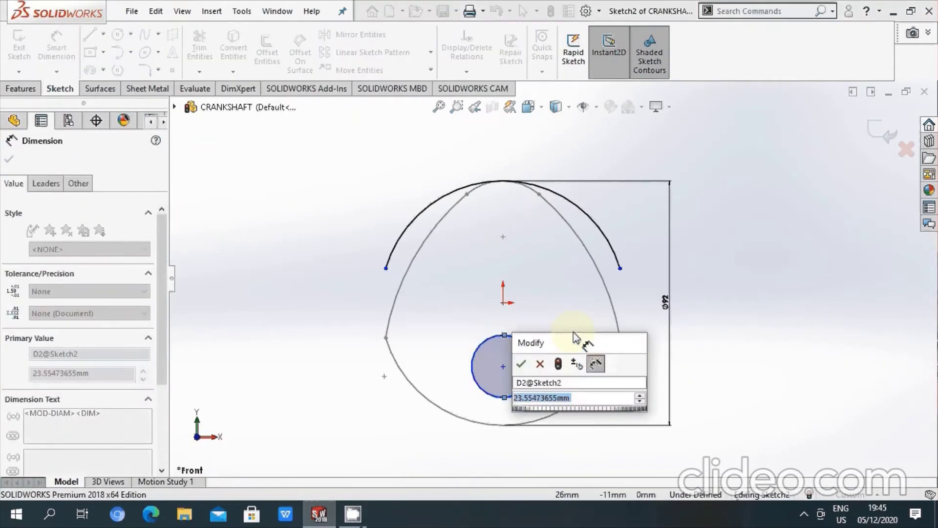
pyautogui.write('42')
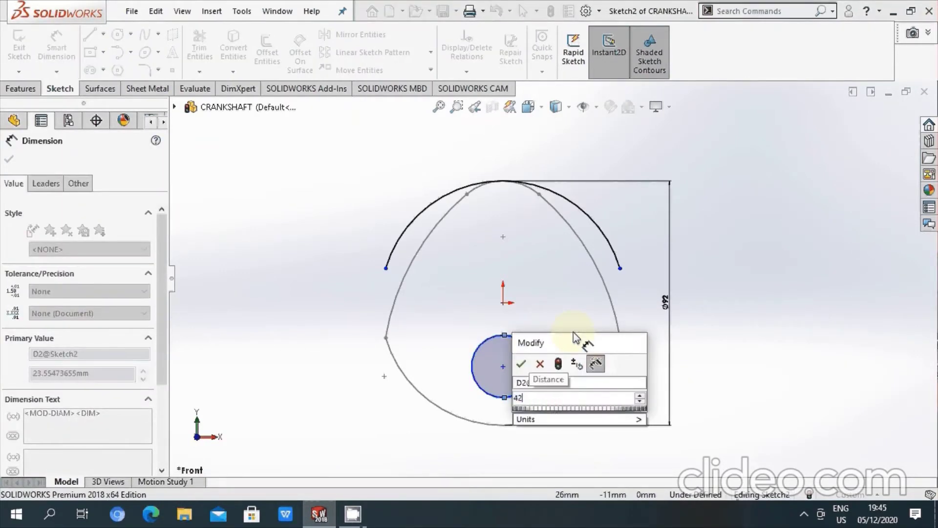
pyautogui.press('Return')
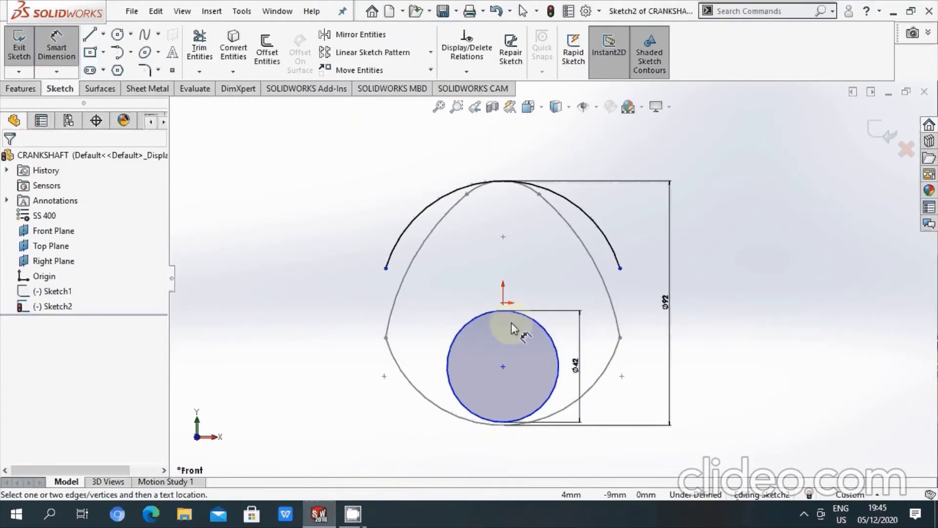
# Step: Dimension the circle's centre 25 mm directly below the origin
pyautogui.click(503, 303)
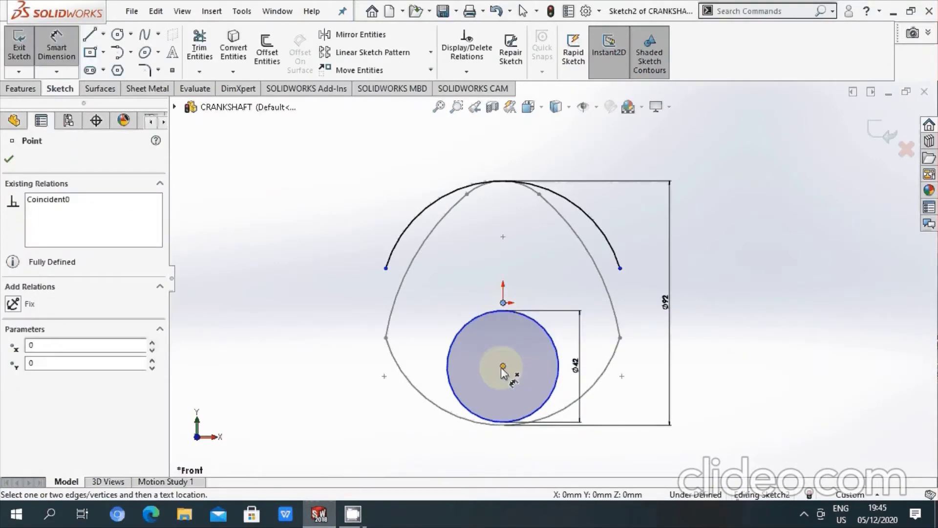
pyautogui.click(503, 366)
pyautogui.click(717, 348)
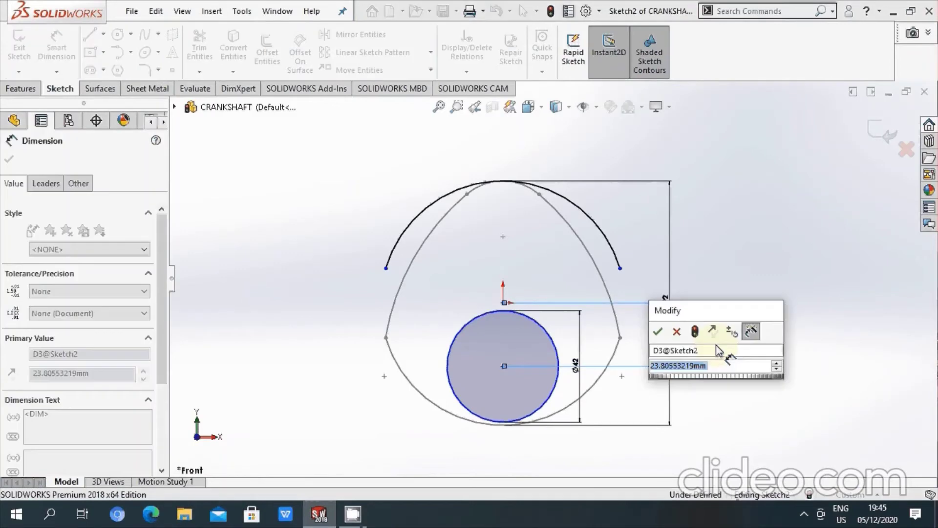
pyautogui.write('25')
pyautogui.press('Return')
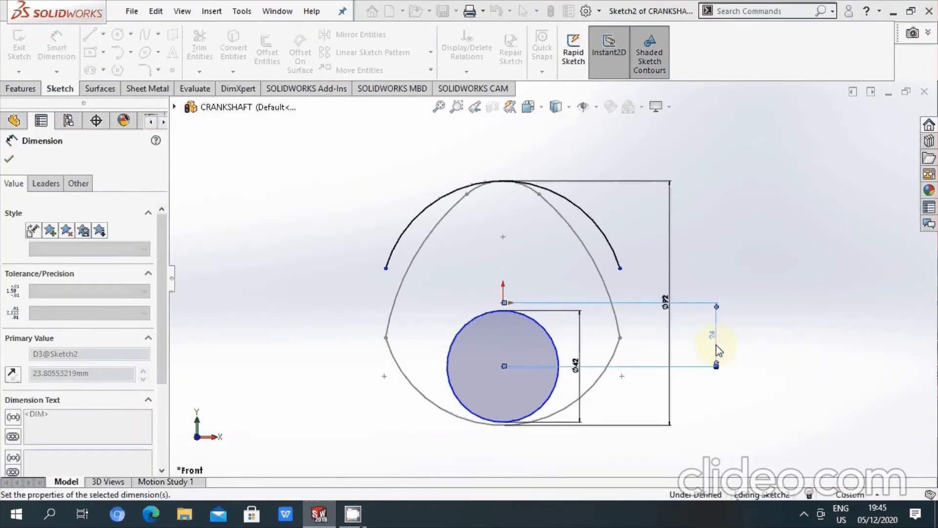
pyautogui.click(719, 351)
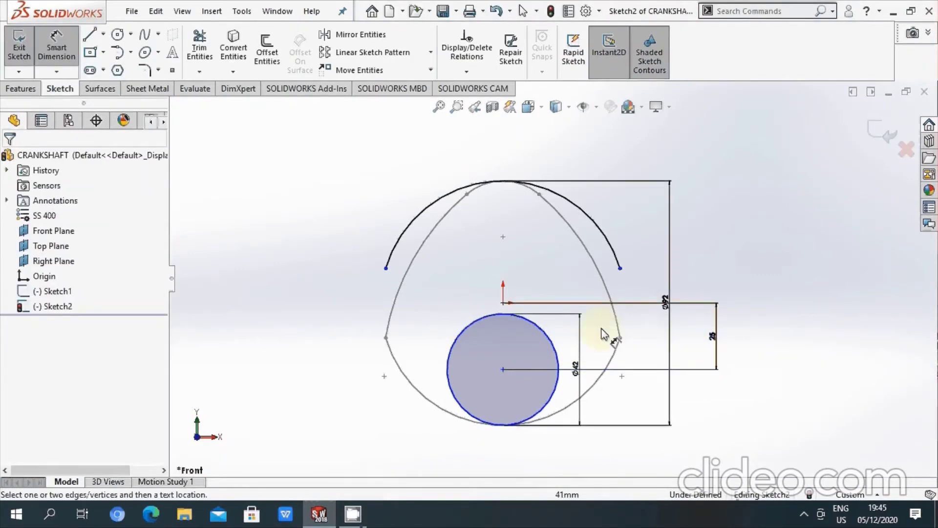
pyautogui.click(90, 37)
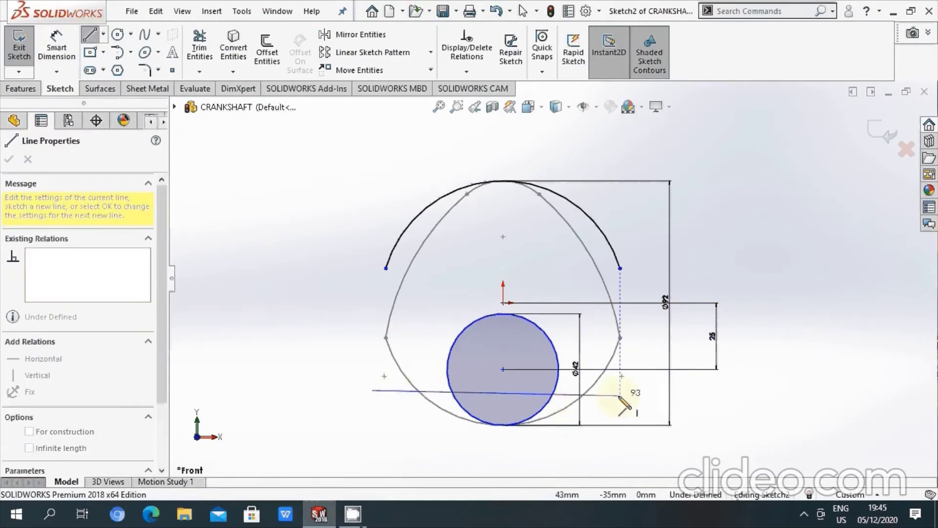
# Step: Finish the horizontal line and dimension it 16 mm below the small circle's centre
pyautogui.click(627, 390)
pyautogui.rightClick(629, 390)
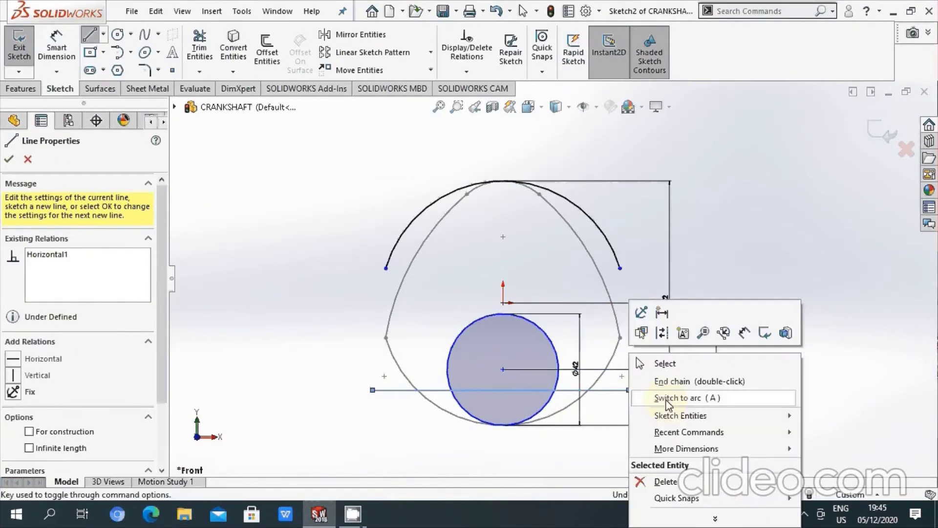
pyautogui.click(665, 363)
pyautogui.click(57, 47)
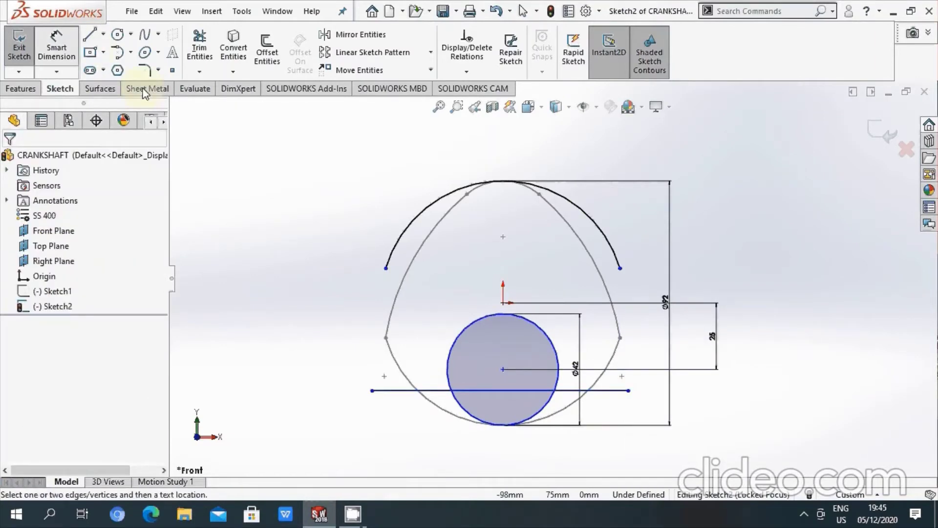
pyautogui.click(503, 369)
pyautogui.click(444, 390)
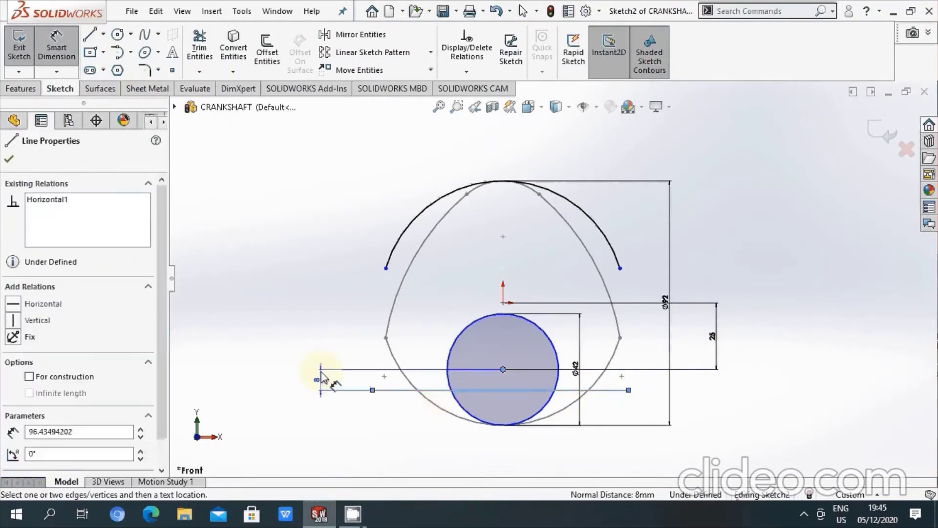
pyautogui.click(321, 376)
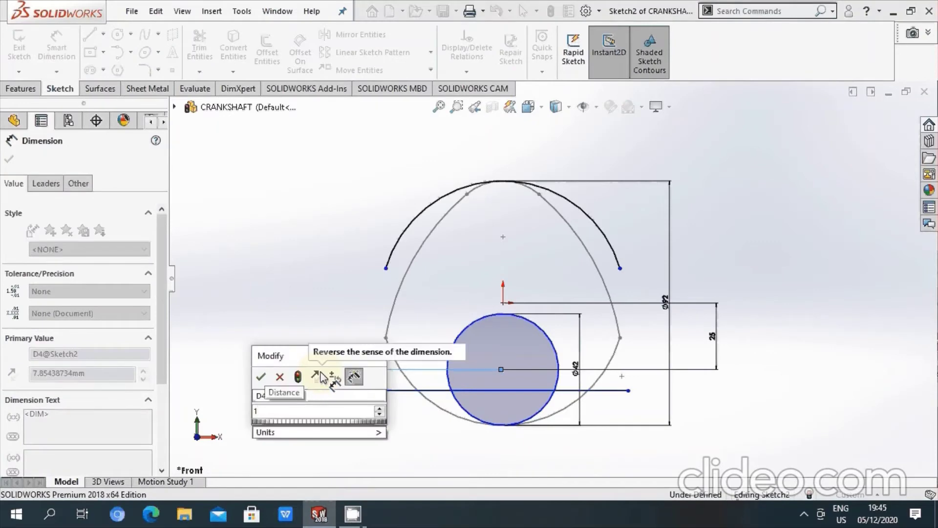
pyautogui.write('16')
pyautogui.press('Return')
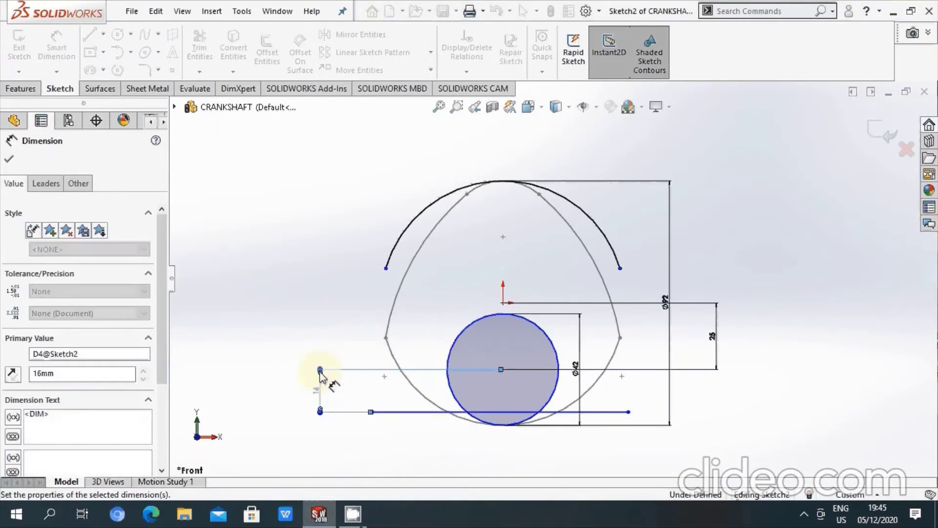
pyautogui.press('Escape')
# Step: Trim the circle's upper part and the line so only a short bottom arc remains
pyautogui.click(200, 47)
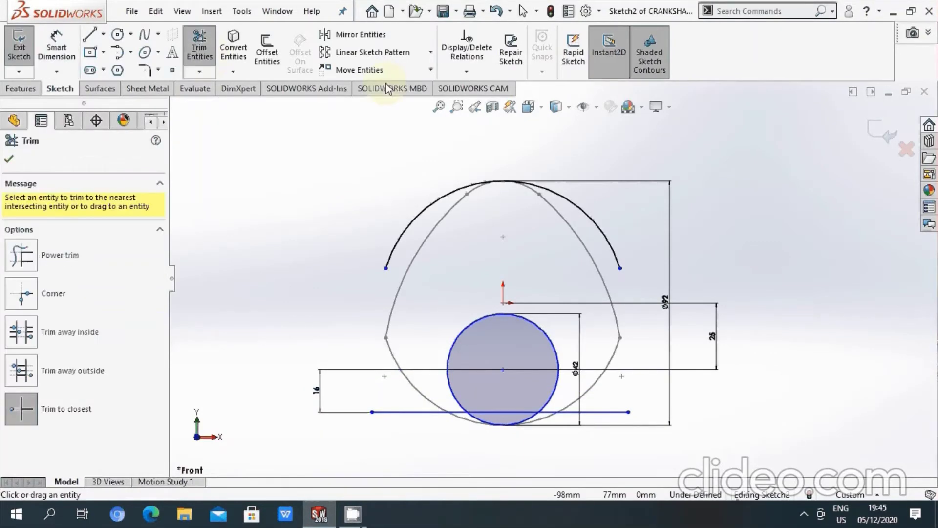
pyautogui.scroll(-3, 548, 445)
pyautogui.scroll(-2, 381, 389)
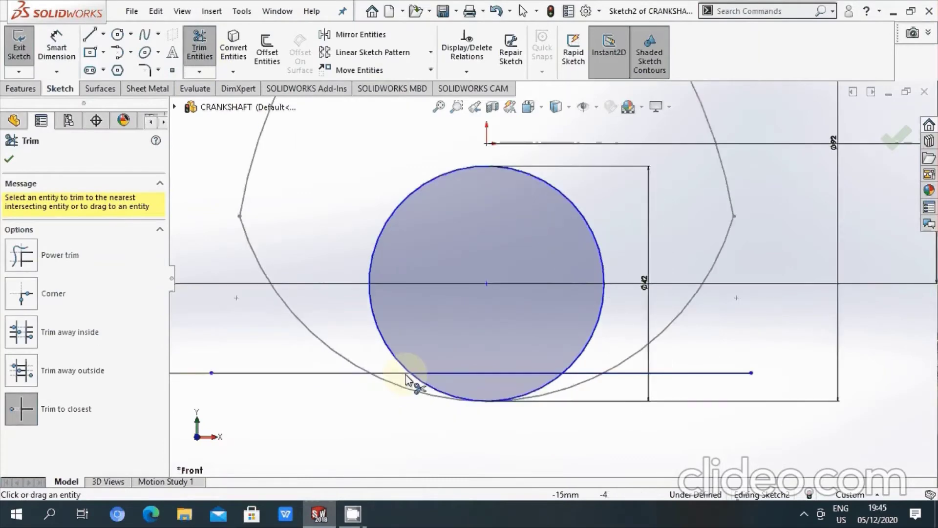
pyautogui.click(402, 366)
pyautogui.click(501, 374)
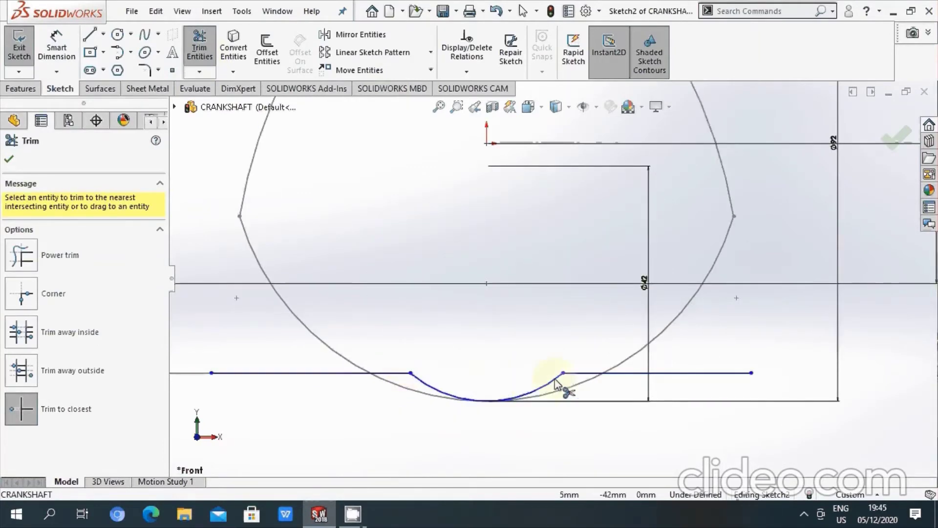
pyautogui.click(620, 375)
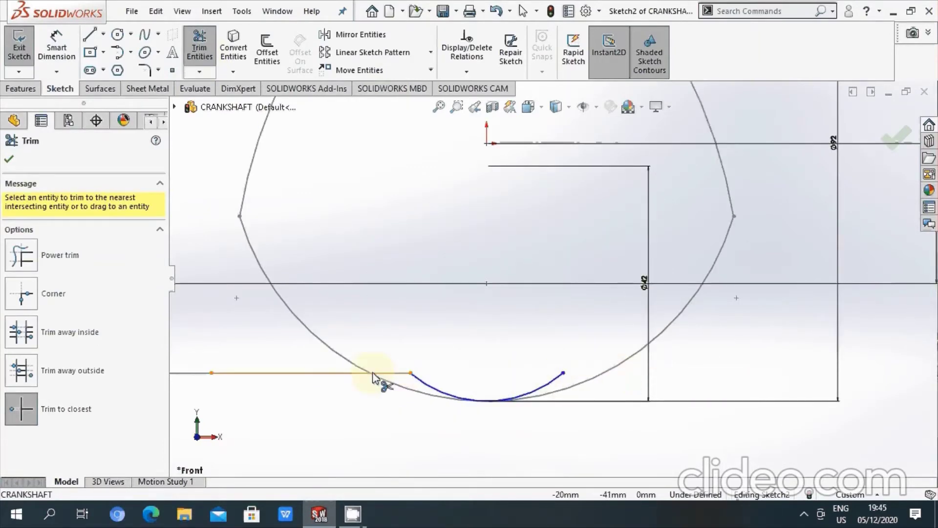
pyautogui.click(342, 373)
pyautogui.scroll(3, 384, 376)
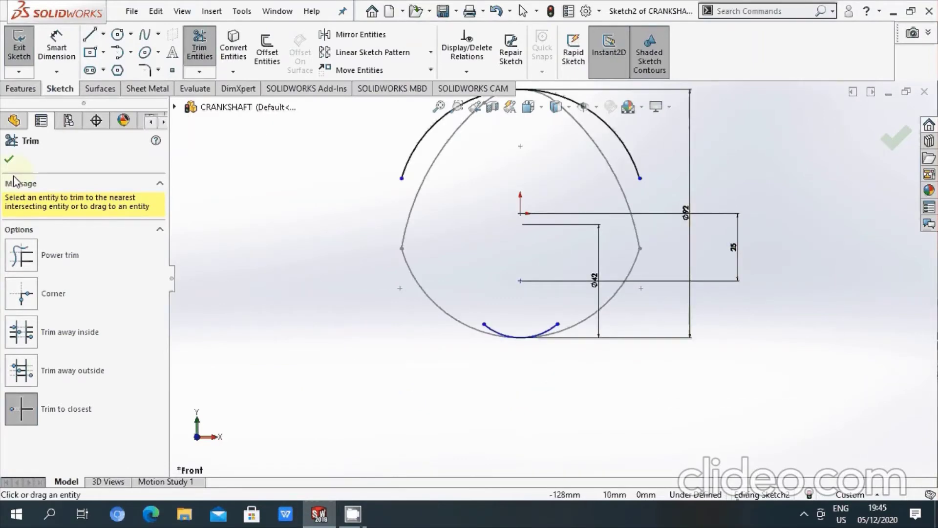
pyautogui.click(200, 49)
# Step: Draw a tangent arc from the bottom arc's left end to the top arc's left end
pyautogui.click(119, 55)
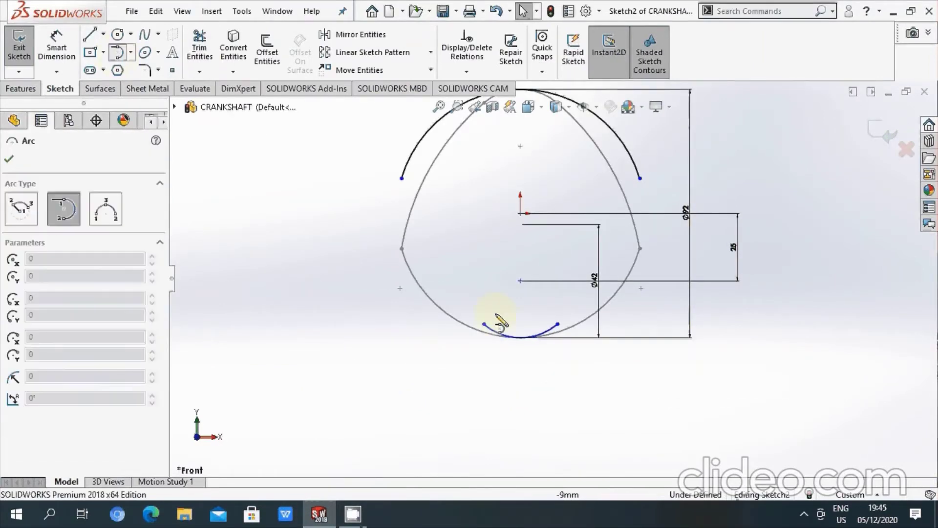
pyautogui.click(484, 324)
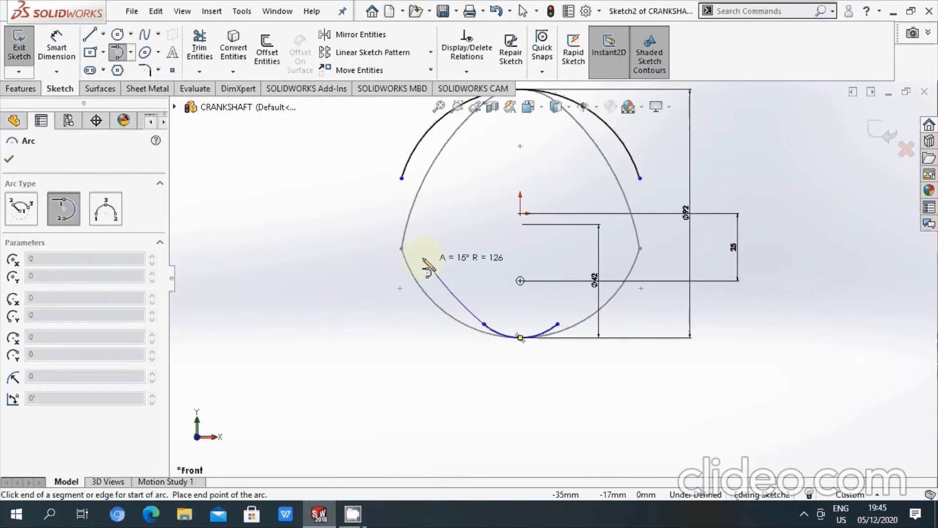
pyautogui.click(402, 179)
pyautogui.rightClick(336, 179)
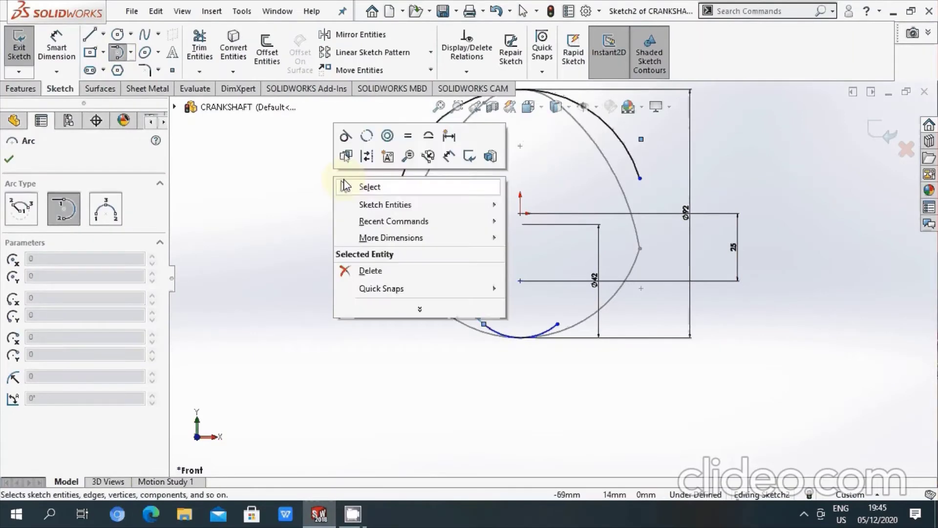
pyautogui.click(337, 185)
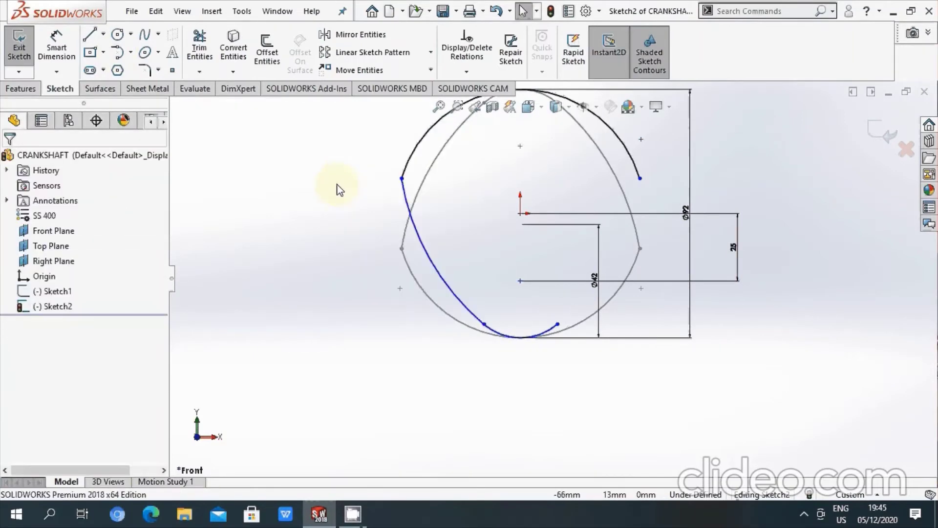
# Step: Draw a tangent arc from the bottom arc's right end to the top arc's right end
pyautogui.click(123, 52)
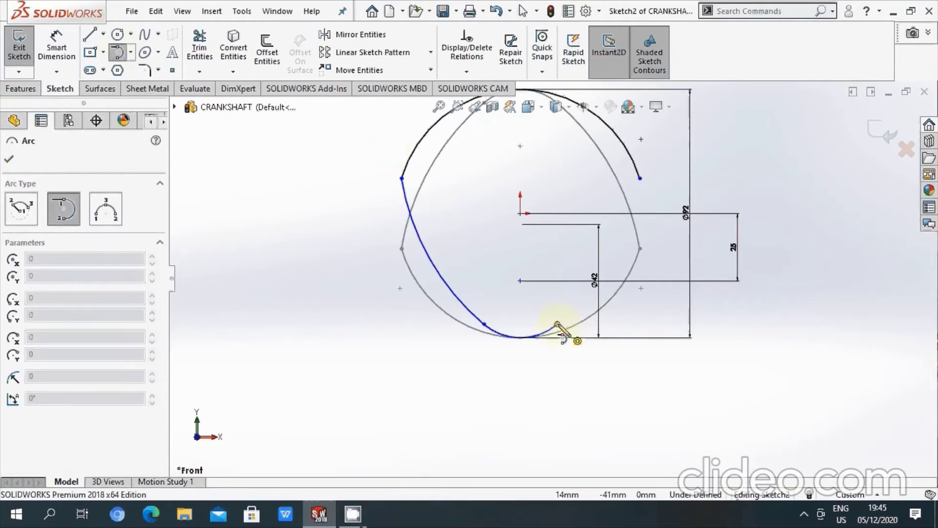
pyautogui.click(520, 337)
pyautogui.click(640, 178)
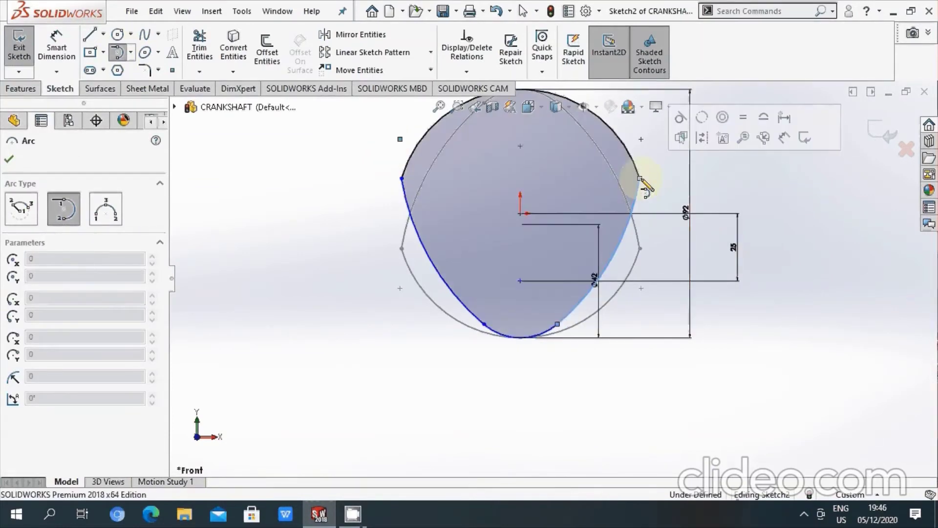
pyautogui.rightClick(642, 180)
pyautogui.click(677, 189)
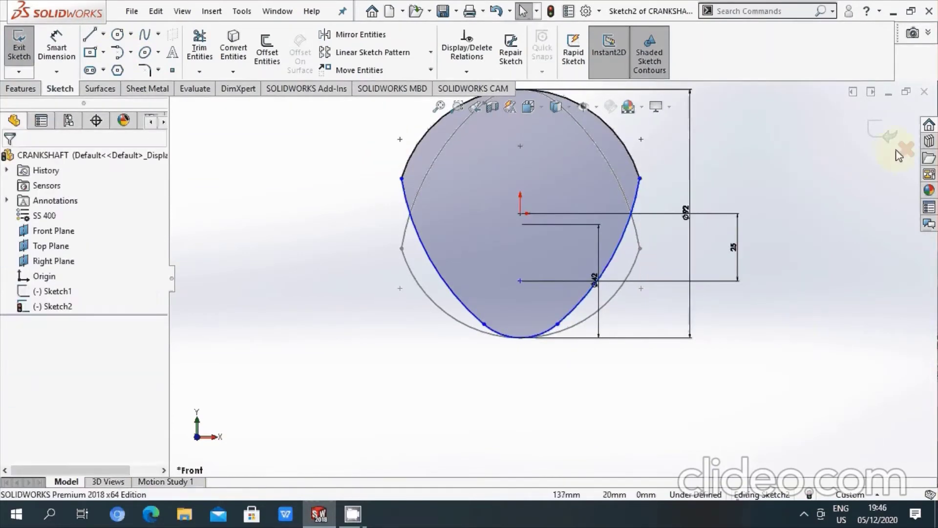
# Step: Exit the cam profile sketch and save the part
pyautogui.click(879, 131)
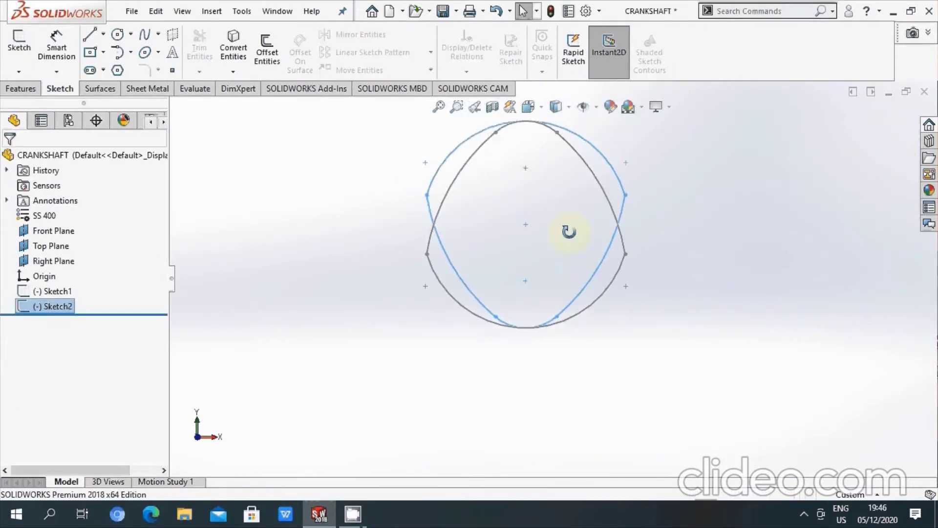
pyautogui.moveTo(569, 231); pyautogui.dragTo(639, 341, button='middle')
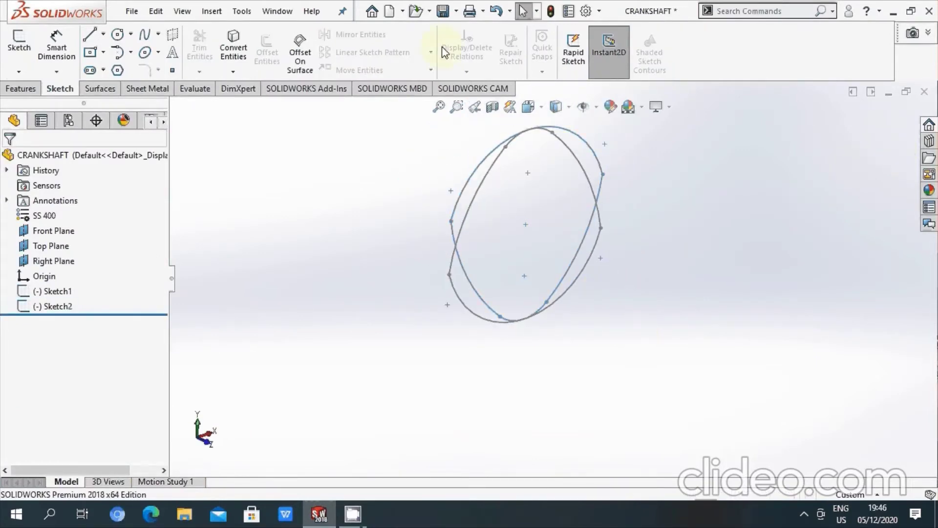
pyautogui.click(444, 14)
pyautogui.moveTo(446, 293)
pyautogui.mouseDown(button='middle')
pyautogui.moveTo(398, 230)
pyautogui.moveTo(394, 296)
pyautogui.moveTo(406, 311)
pyautogui.moveTo(553, 350)
pyautogui.moveTo(577, 315)
pyautogui.moveTo(581, 321)
pyautogui.mouseUp(button='middle')
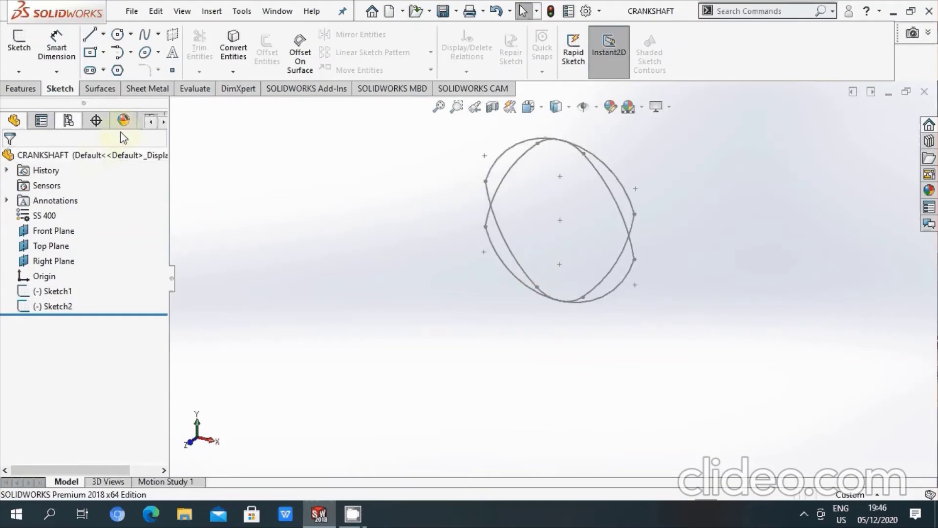
pyautogui.scroll(2, 567, 323)
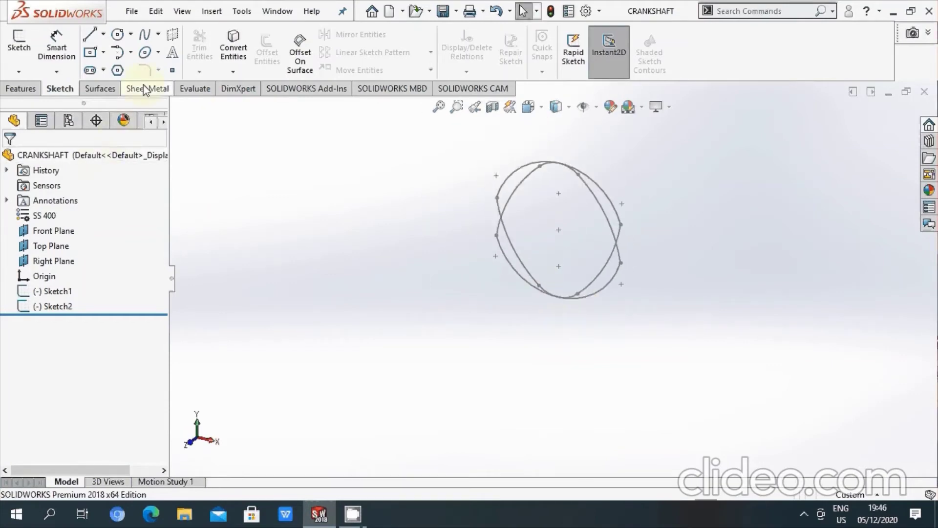
# Step: Start a sketch on the Front Plane, view it from the front, and hide the planes
pyautogui.click(19, 44)
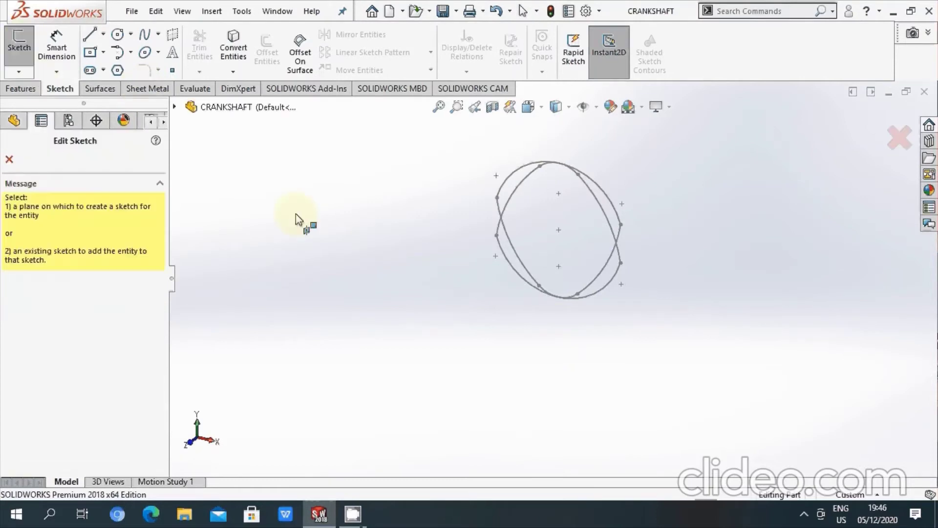
pyautogui.click(598, 107)
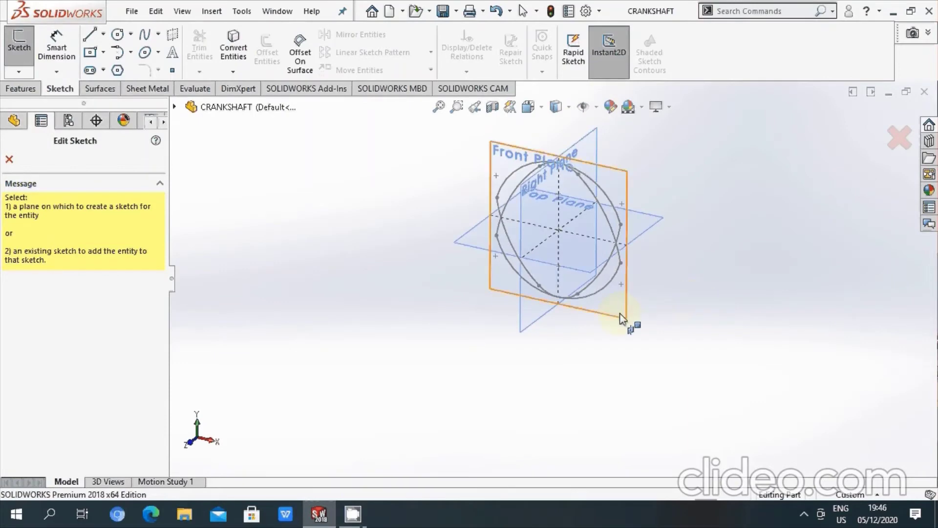
pyautogui.click(620, 319)
pyautogui.press('space')
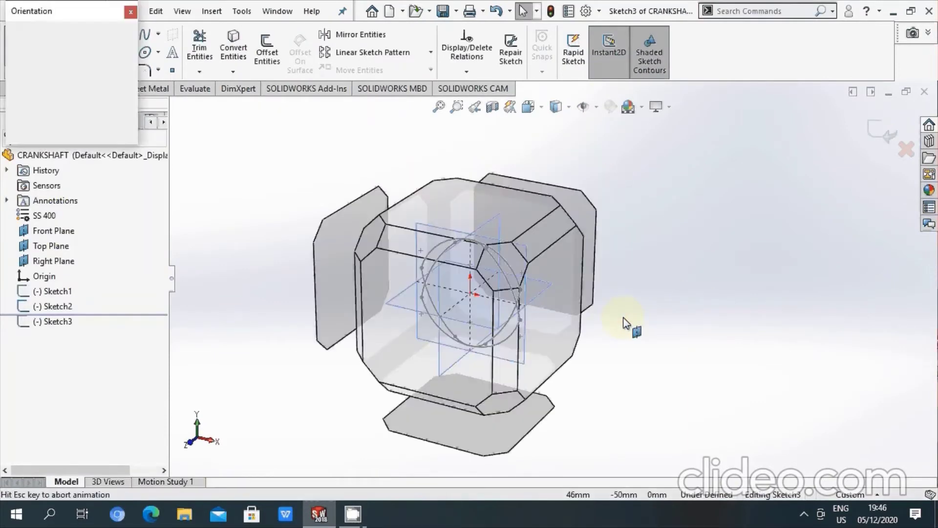
pyautogui.hotkey('ctrl', '1')
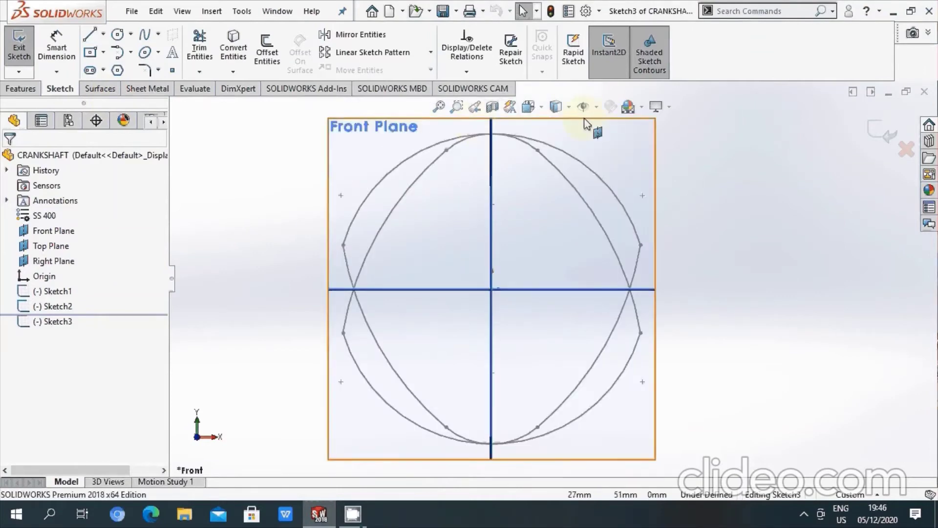
pyautogui.click(597, 108)
pyautogui.click(602, 216)
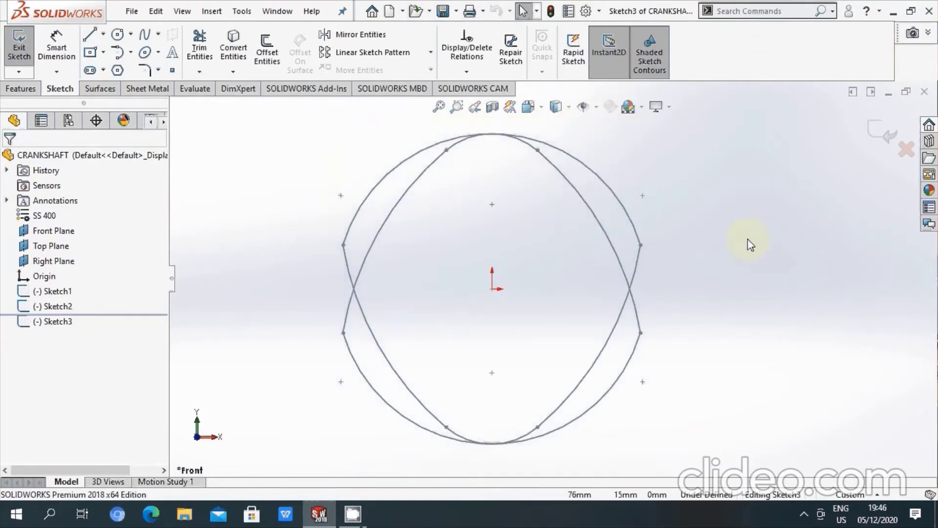
# Step: Draw a circle centred on the origin
pyautogui.click(117, 34)
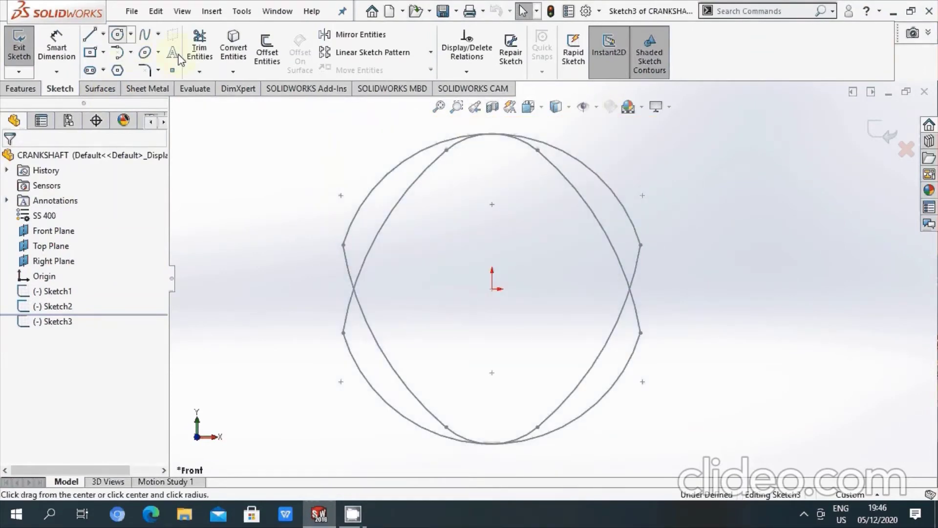
pyautogui.click(492, 289)
pyautogui.click(520, 317)
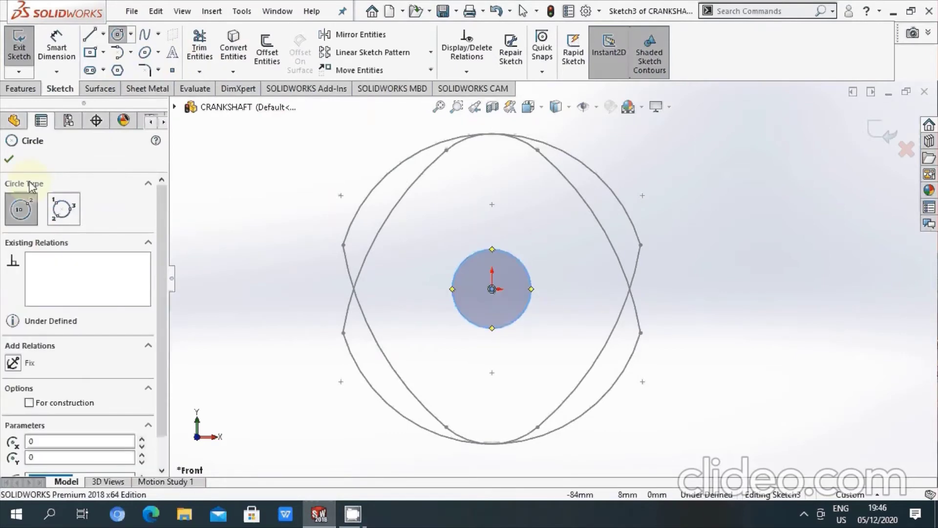
pyautogui.press('Escape')
# Step: Dimension the circle to Ø38 mm and exit Sketch3
pyautogui.click(57, 47)
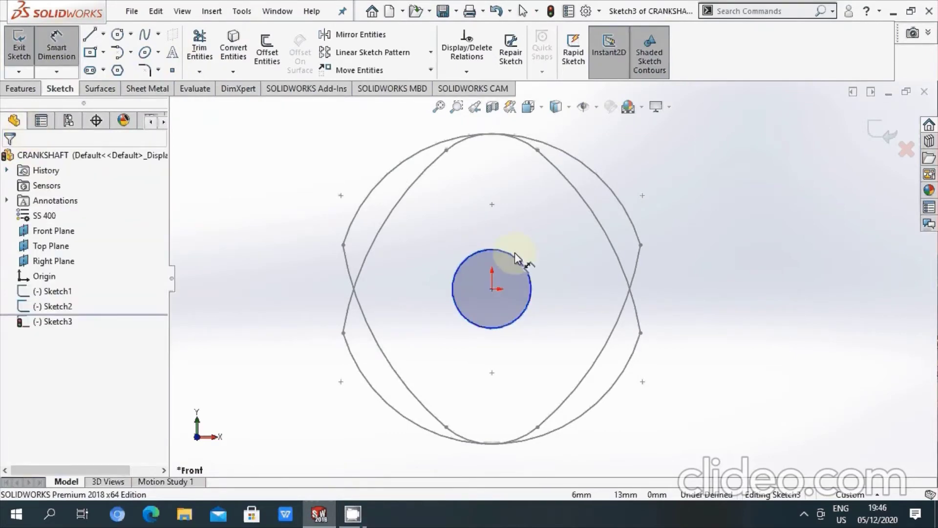
pyautogui.click(520, 263)
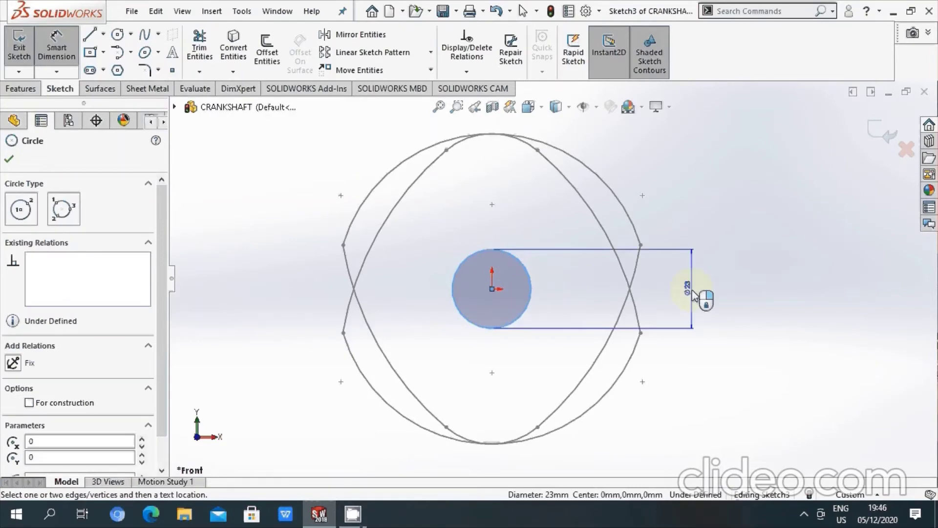
pyautogui.click(699, 293)
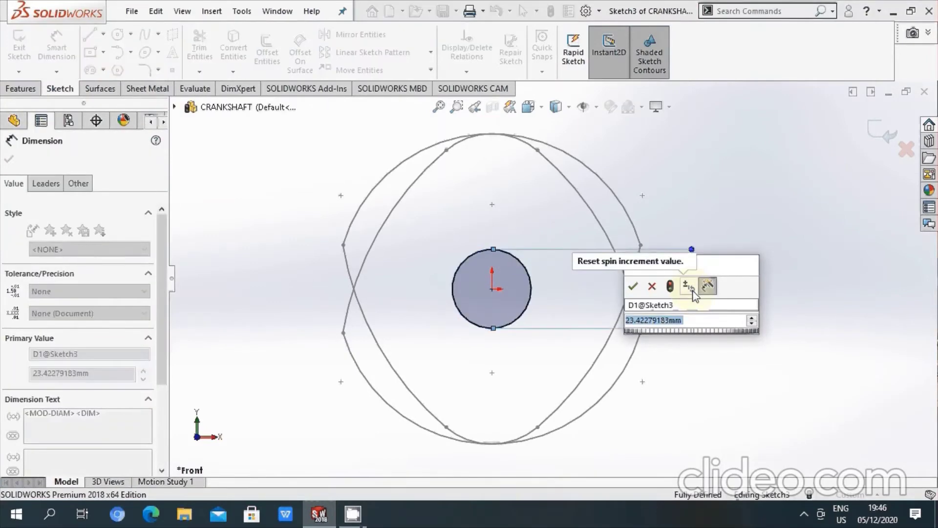
pyautogui.write('38')
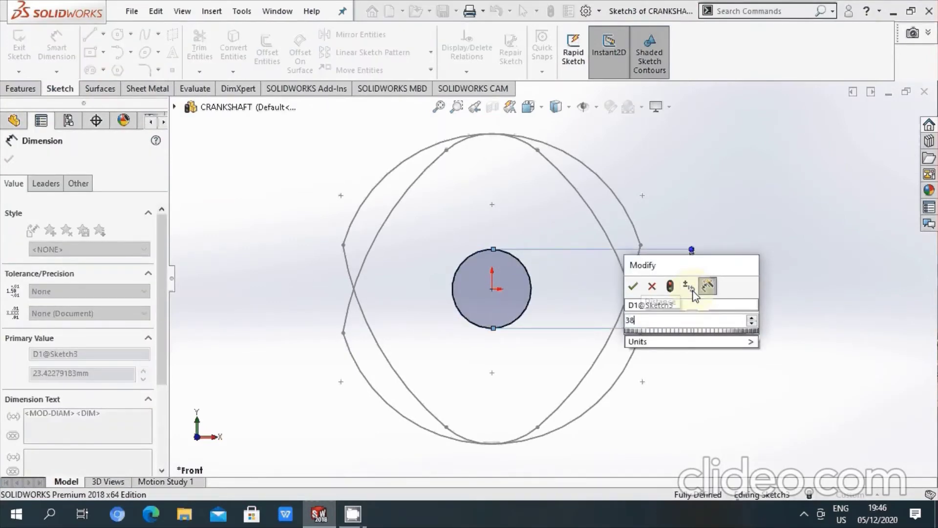
pyautogui.press('Return')
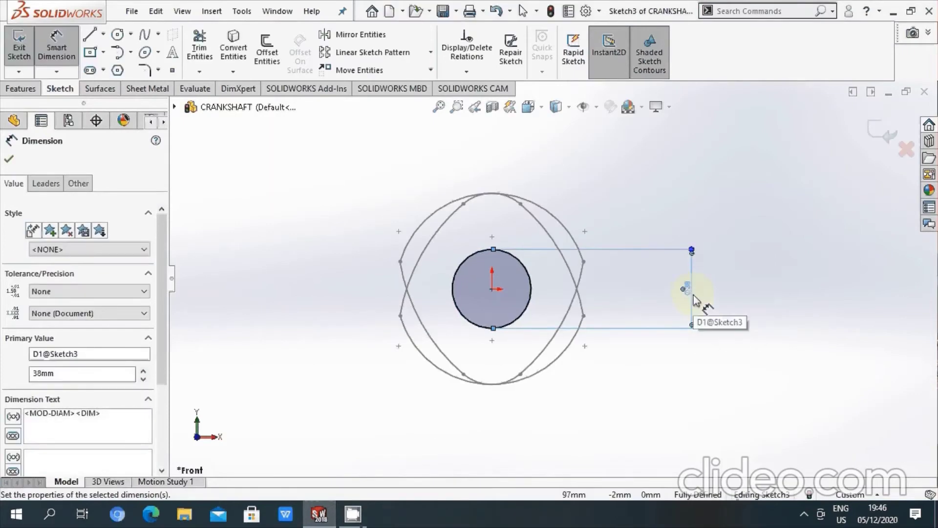
pyautogui.keyDown('ctrl'); pyautogui.moveTo(694, 299); pyautogui.dragTo(652, 352, button='middle'); pyautogui.keyUp('ctrl')
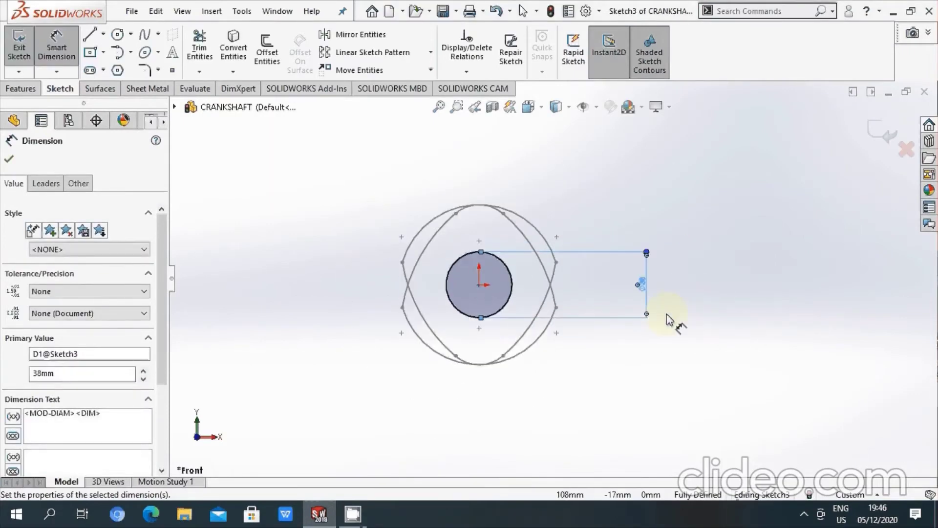
pyautogui.click(650, 351)
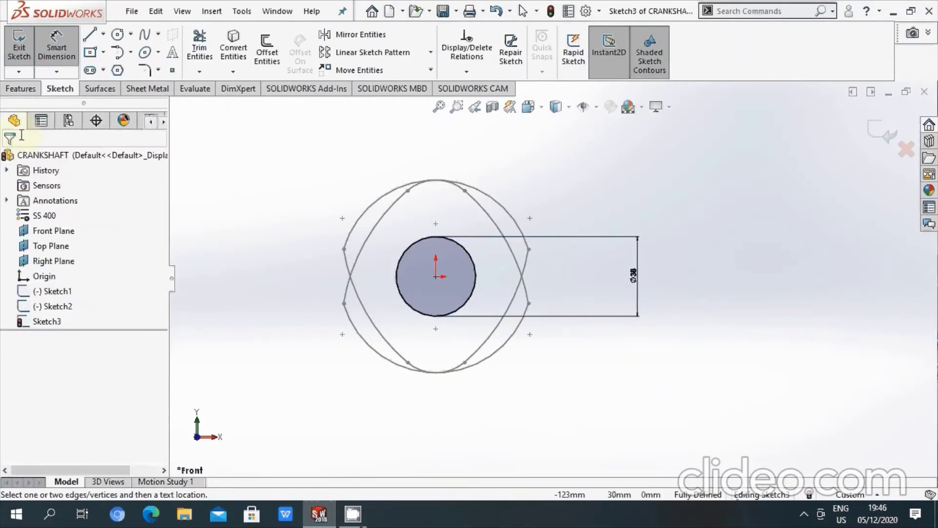
pyautogui.click(880, 138)
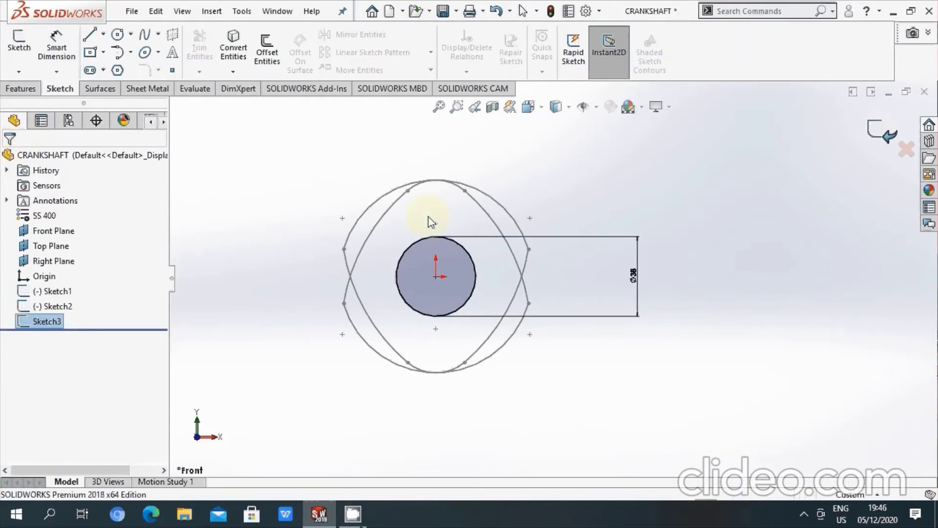
# Step: Extrude Sketch3's Ø38 mm circle Blind 8 mm as Boss-Extrude1
pyautogui.click(20, 89)
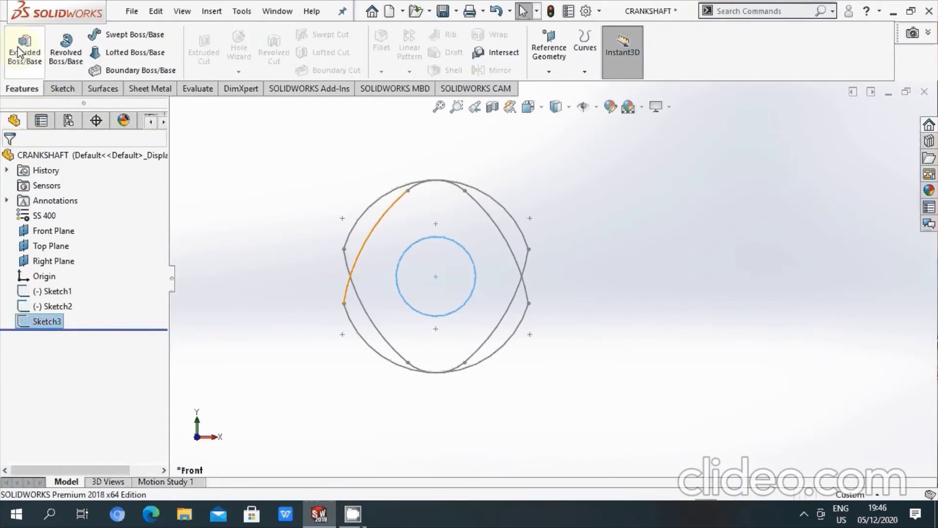
pyautogui.click(19, 52)
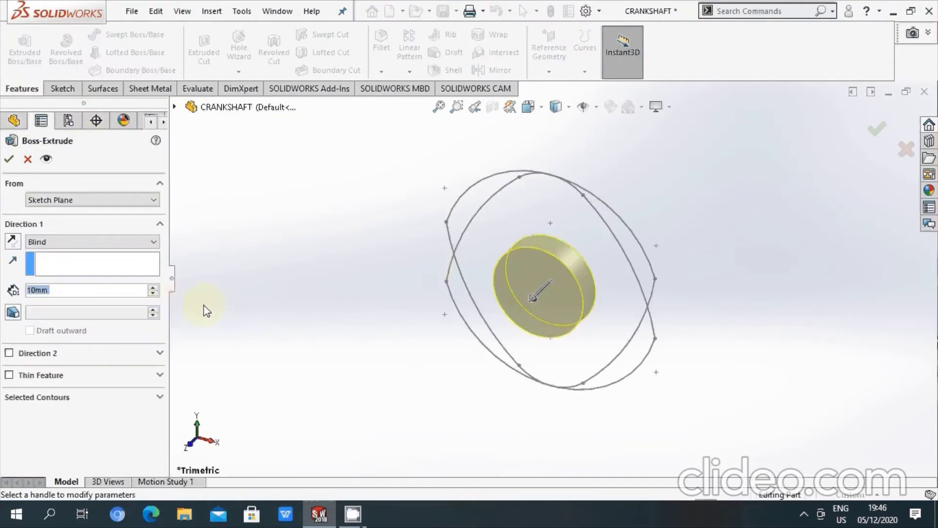
pyautogui.moveTo(704, 318); pyautogui.dragTo(530, 290, button='middle')
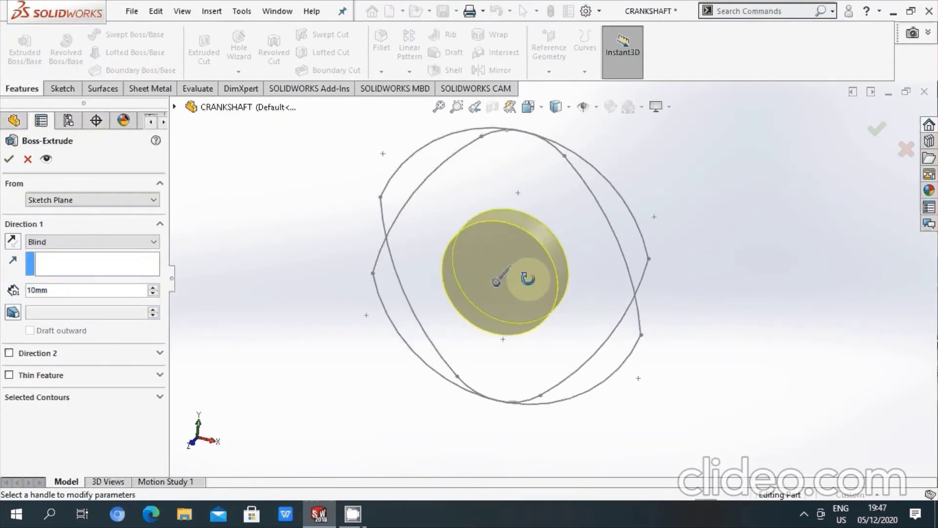
pyautogui.click(59, 289)
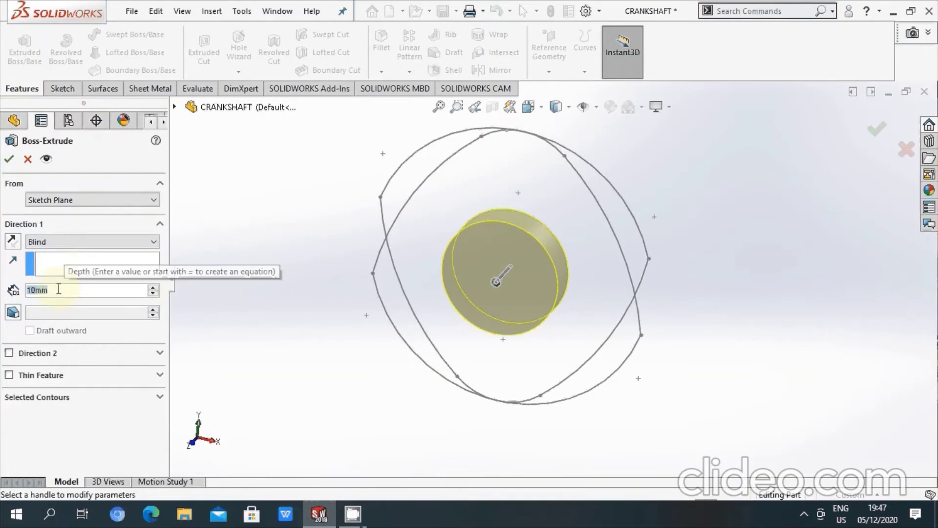
pyautogui.write('8')
pyautogui.press('Return')
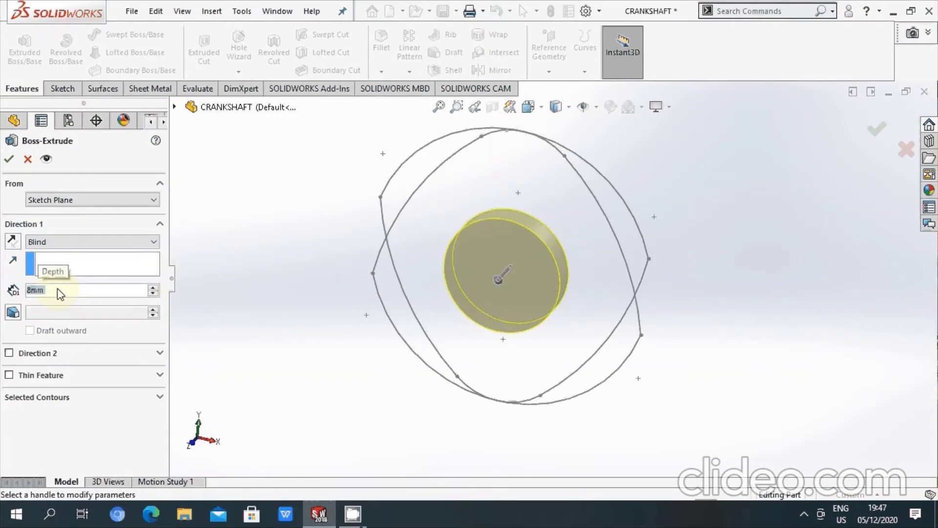
pyautogui.click(9, 159)
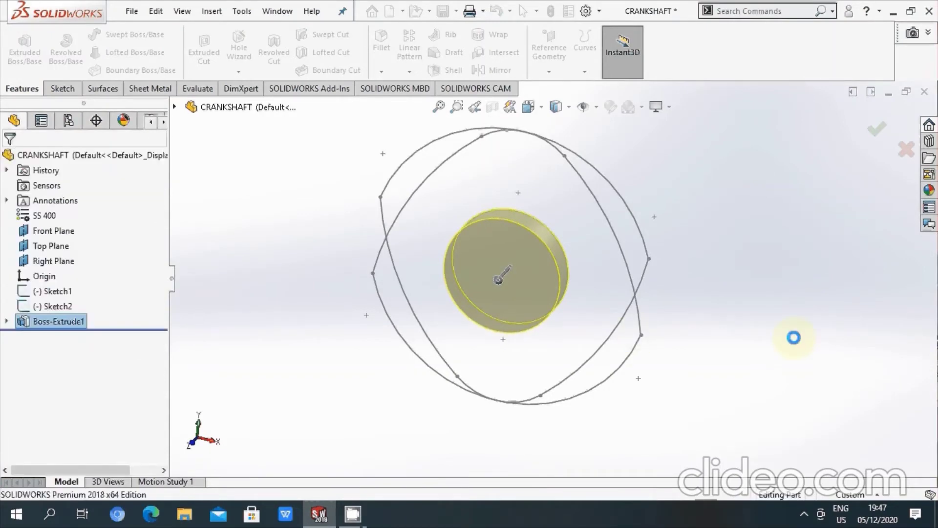
pyautogui.click(63, 88)
# Step: Start a new sketch on the disc's front face and view it normal to the plane
pyautogui.click(20, 42)
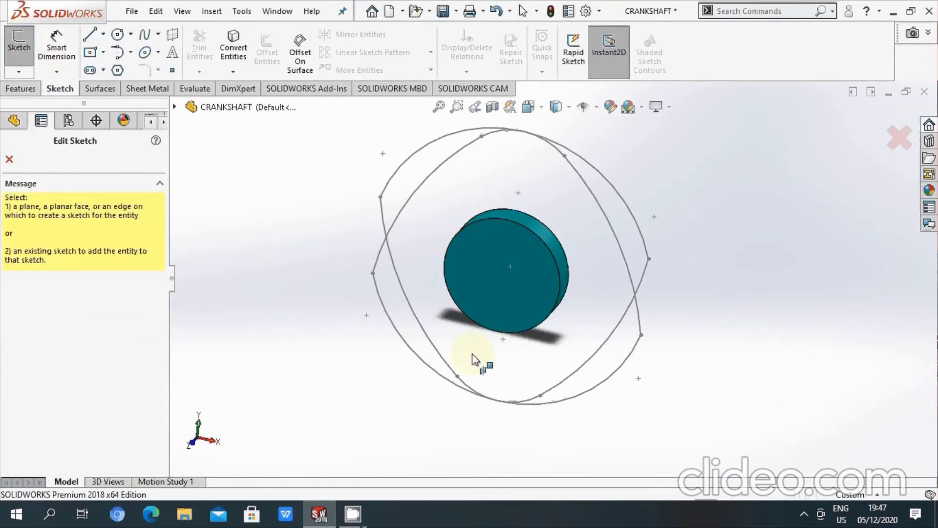
pyautogui.click(507, 308)
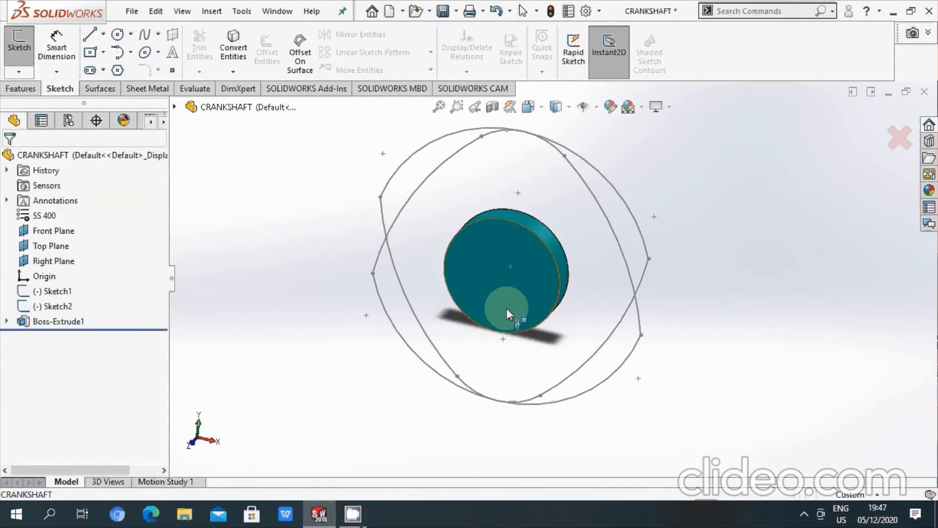
pyautogui.click(541, 112)
pyautogui.click(611, 201)
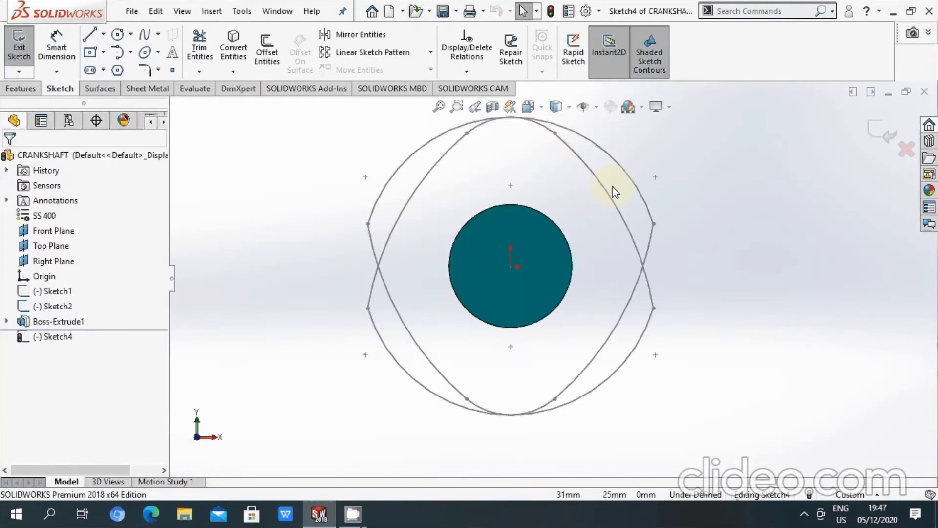
# Step: Draw a circle centred on the origin
pyautogui.click(117, 34)
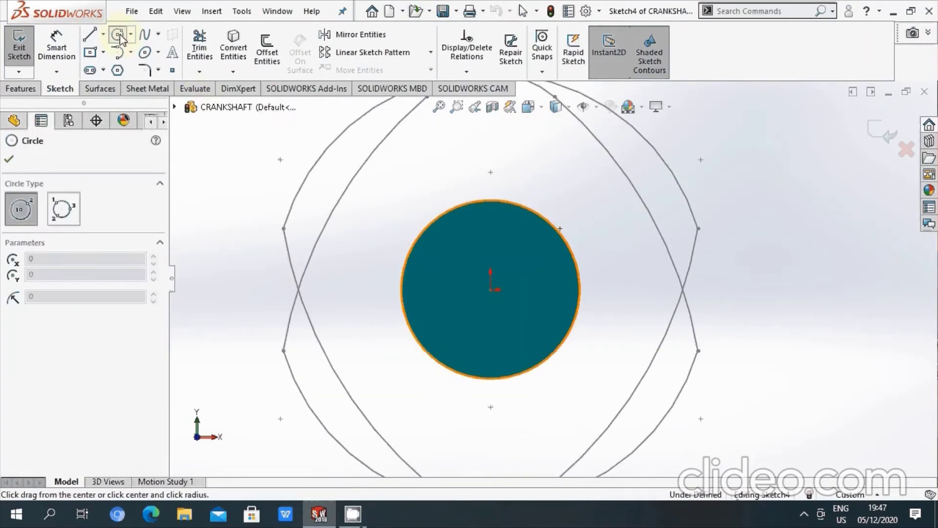
pyautogui.click(491, 290)
pyautogui.click(526, 321)
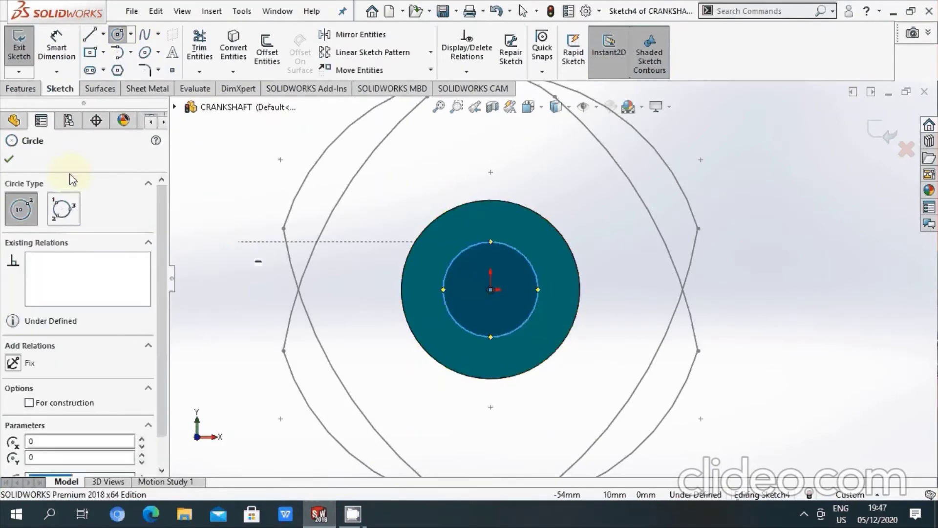
pyautogui.click(11, 159)
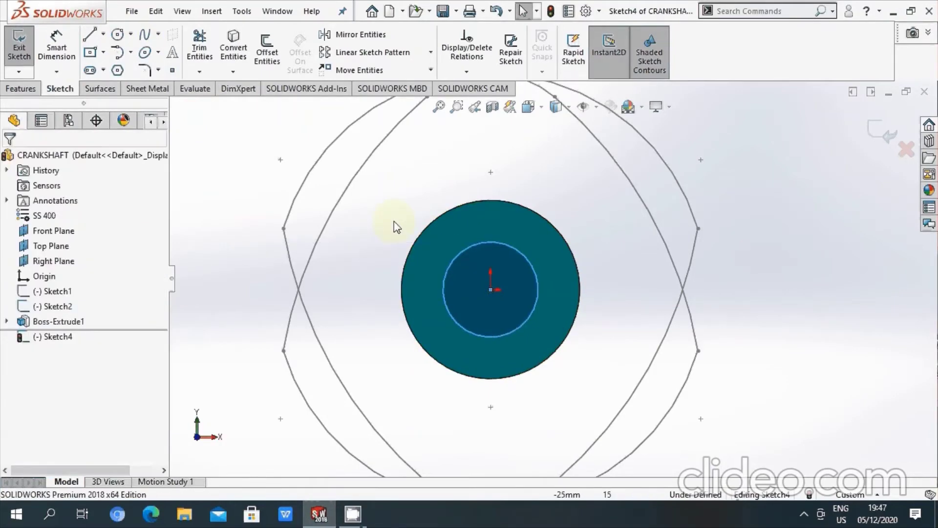
# Step: Dimension the circle's diameter to 34 mm
pyautogui.click(536, 269)
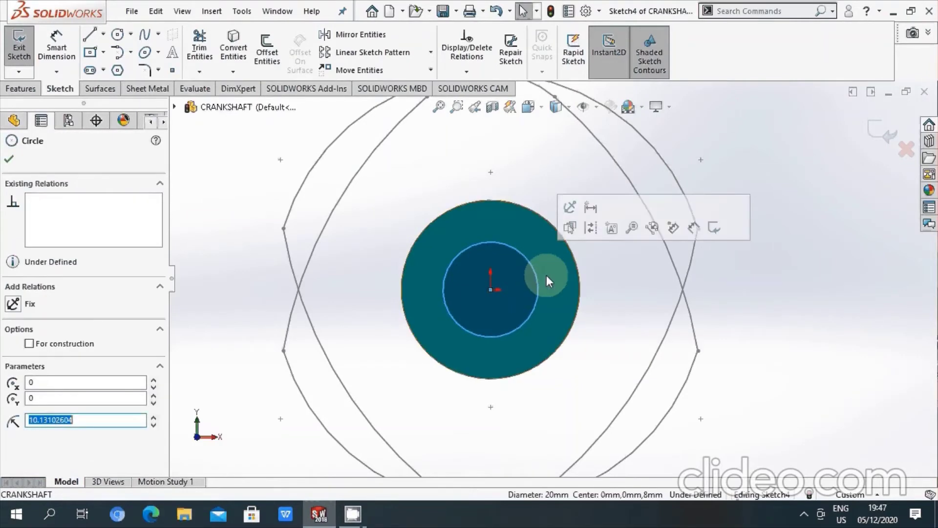
pyautogui.click(7, 159)
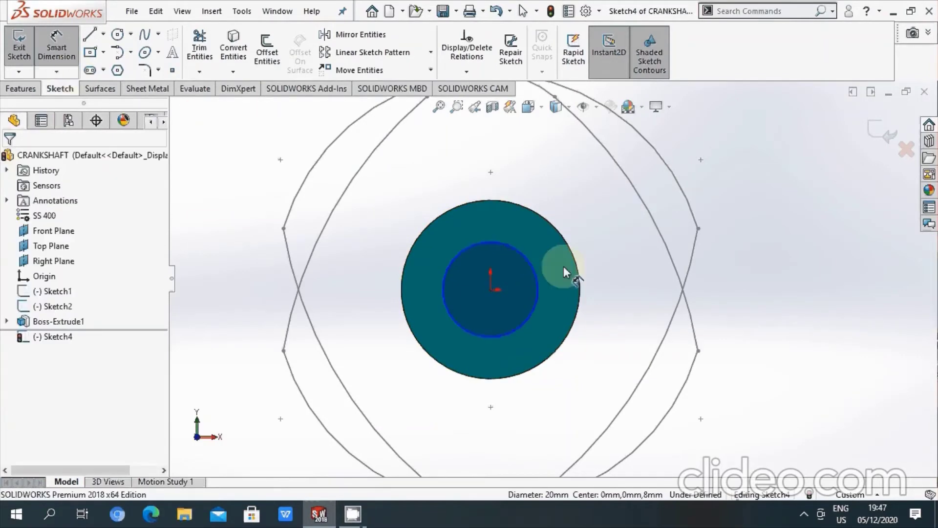
pyautogui.click(542, 304)
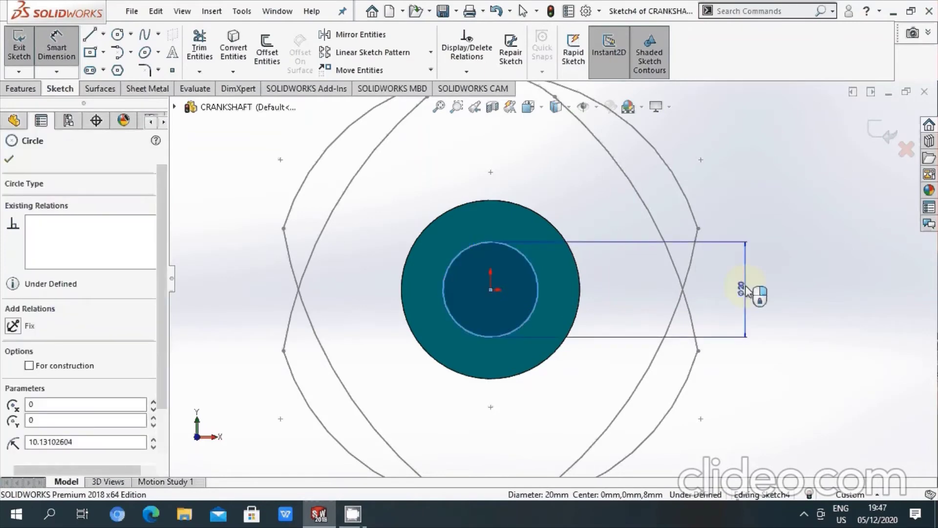
pyautogui.click(748, 292)
pyautogui.write('34')
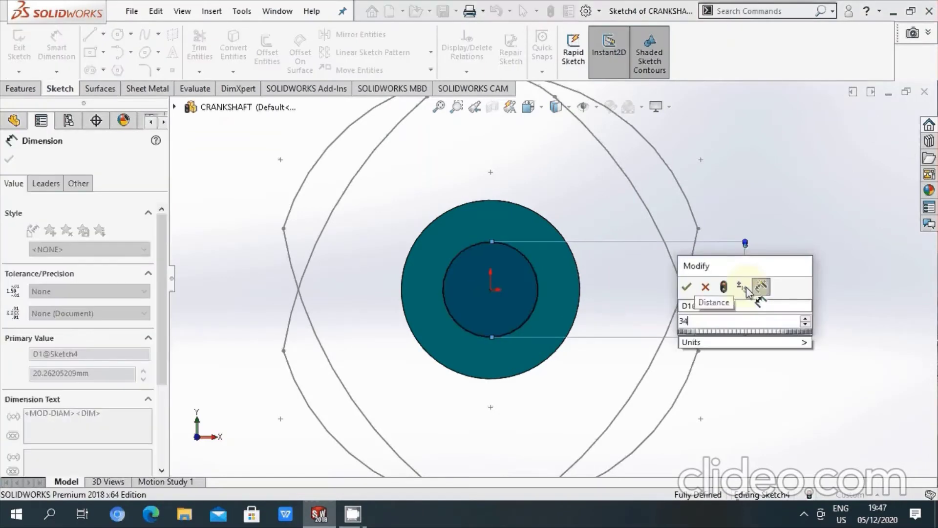
pyautogui.press('Return')
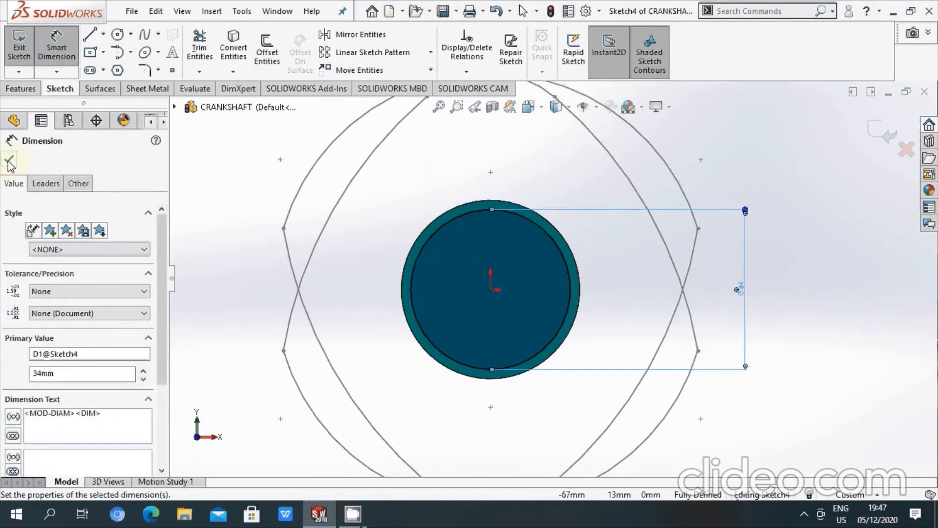
pyautogui.click(8, 160)
pyautogui.click(20, 88)
# Step: Extrude the Ø34 mm circle Blind 25 mm from the disc as a merged boss
pyautogui.click(25, 47)
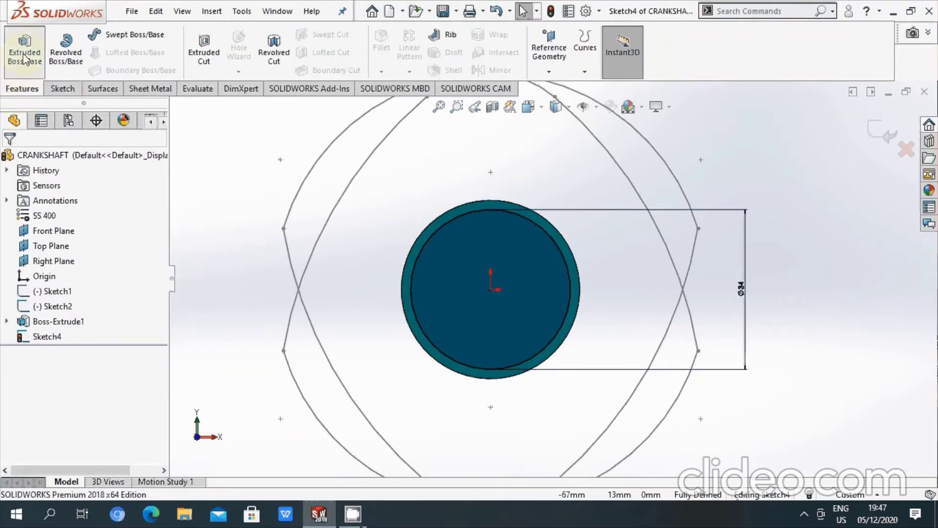
pyautogui.click(479, 344)
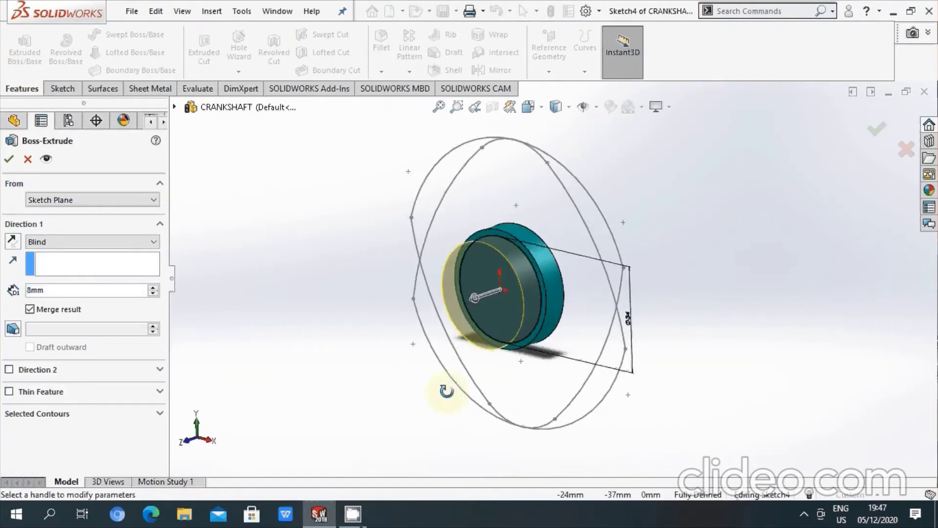
pyautogui.doubleClick(55, 291)
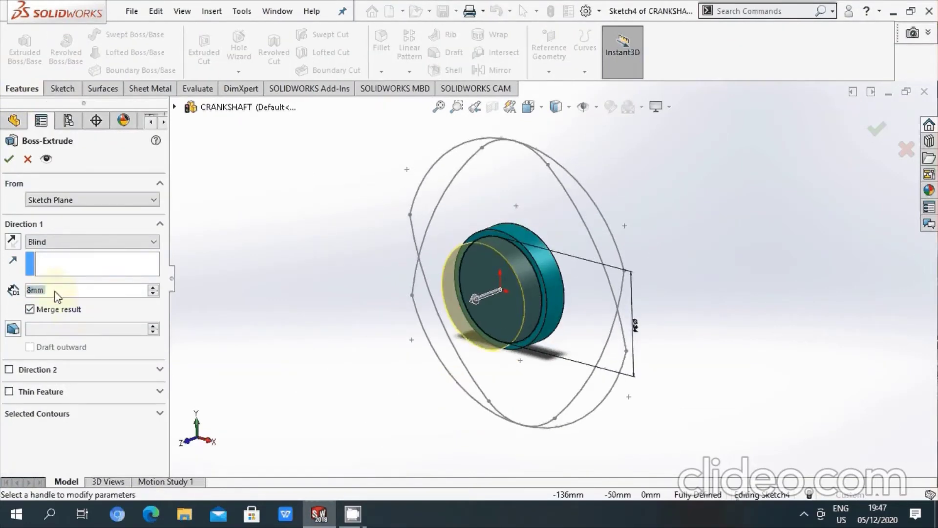
pyautogui.write('25')
pyautogui.press('Return')
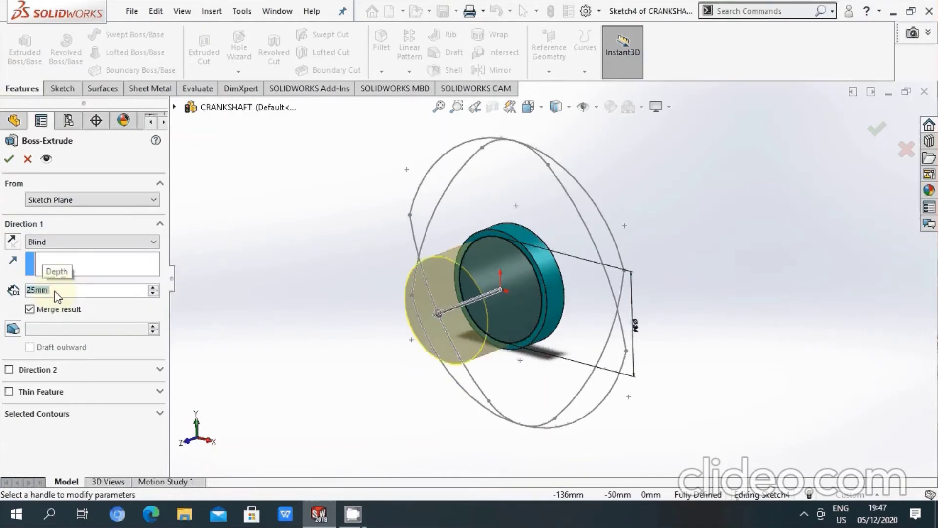
pyautogui.click(9, 160)
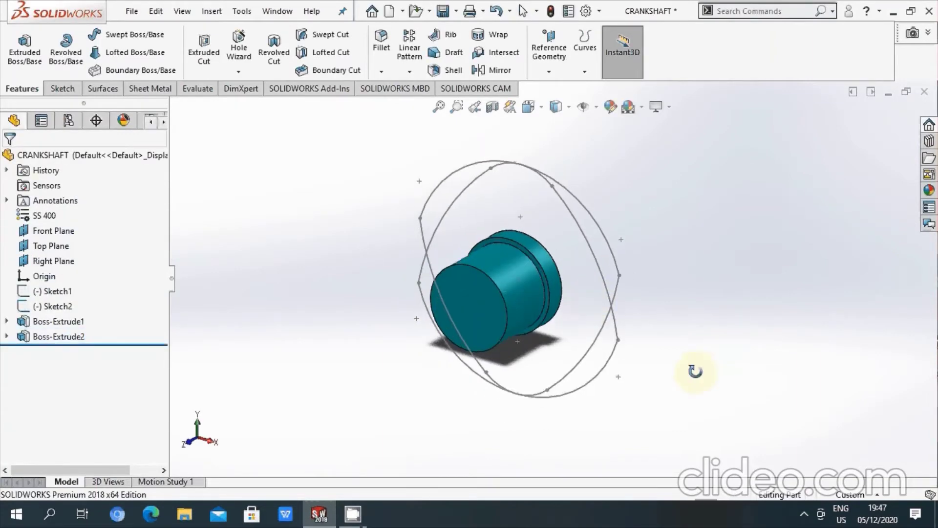
# Step: Save the part and start a sketch on the cylinder's end face, viewed normal to it
pyautogui.click(443, 15)
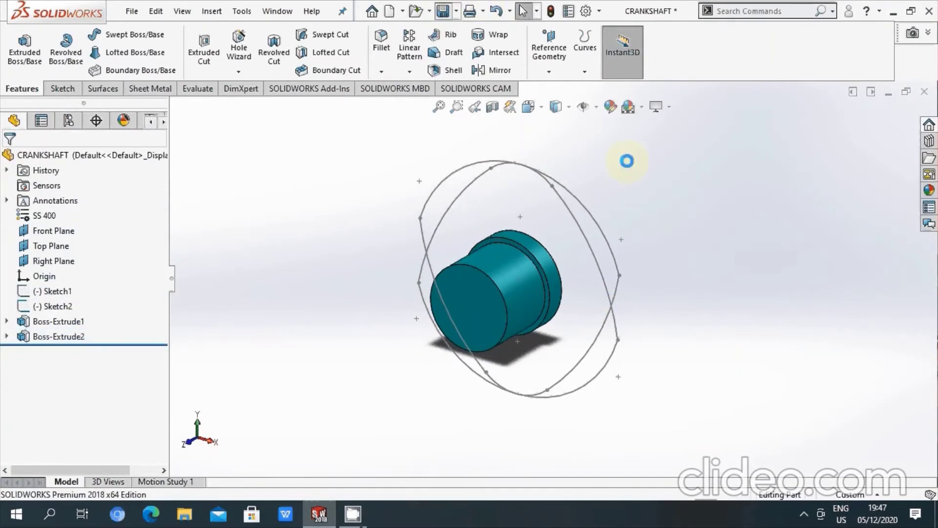
pyautogui.click(62, 88)
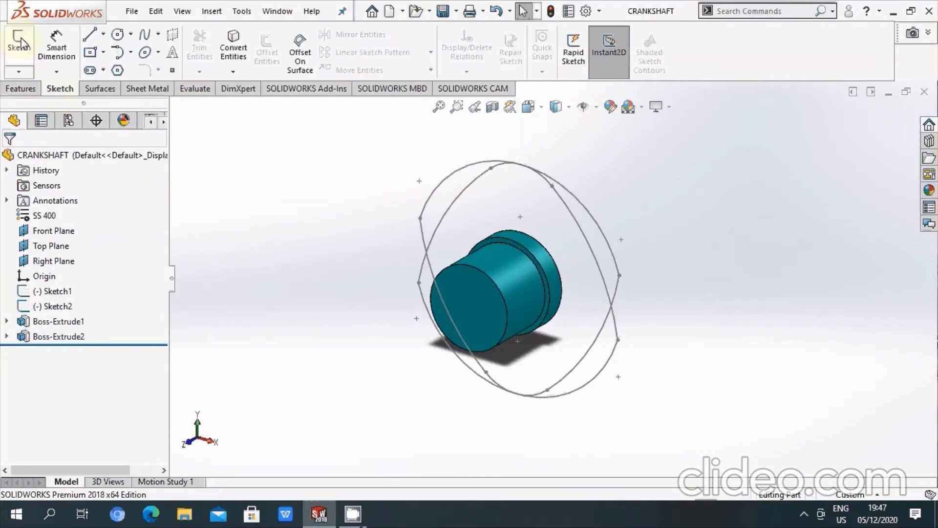
pyautogui.click(19, 41)
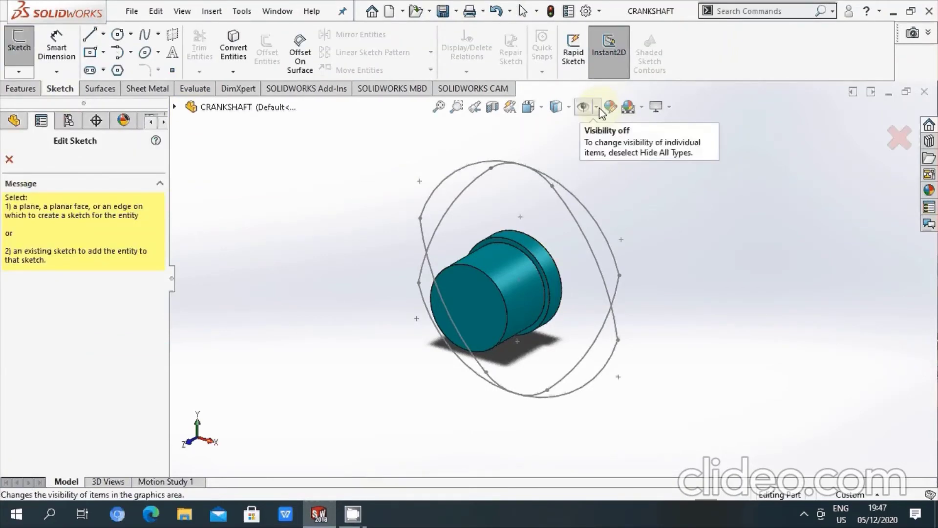
pyautogui.moveTo(647, 306)
pyautogui.mouseDown(button='middle')
pyautogui.moveTo(612, 292)
pyautogui.moveTo(566, 335)
pyautogui.mouseUp(button='middle')
pyautogui.click(542, 321)
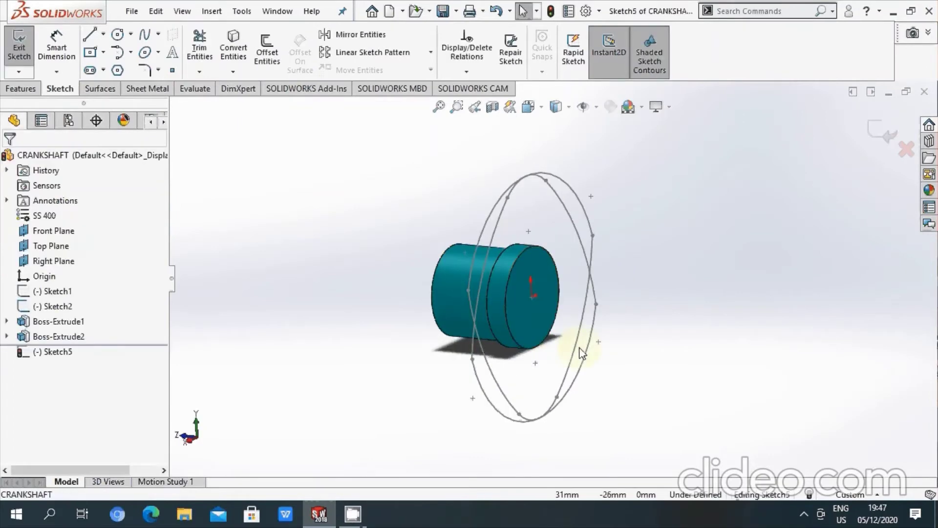
pyautogui.click(568, 109)
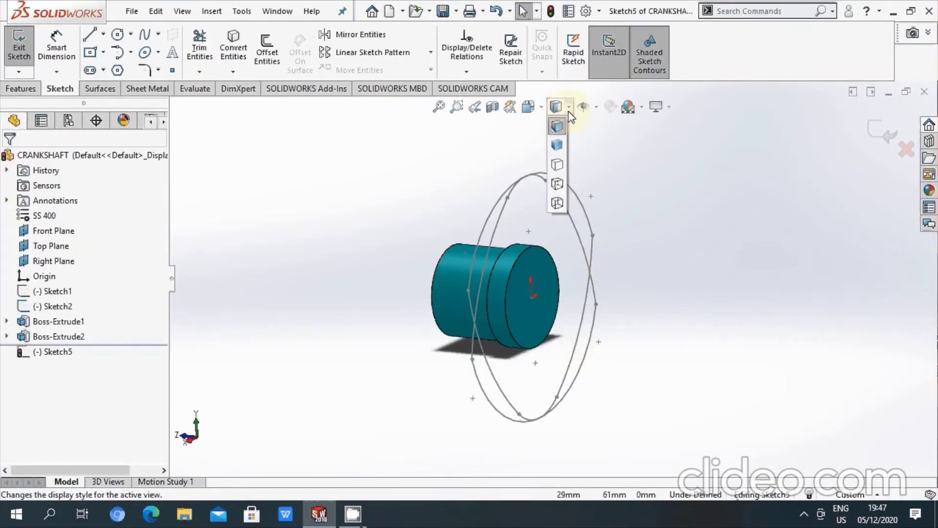
pyautogui.click(529, 107)
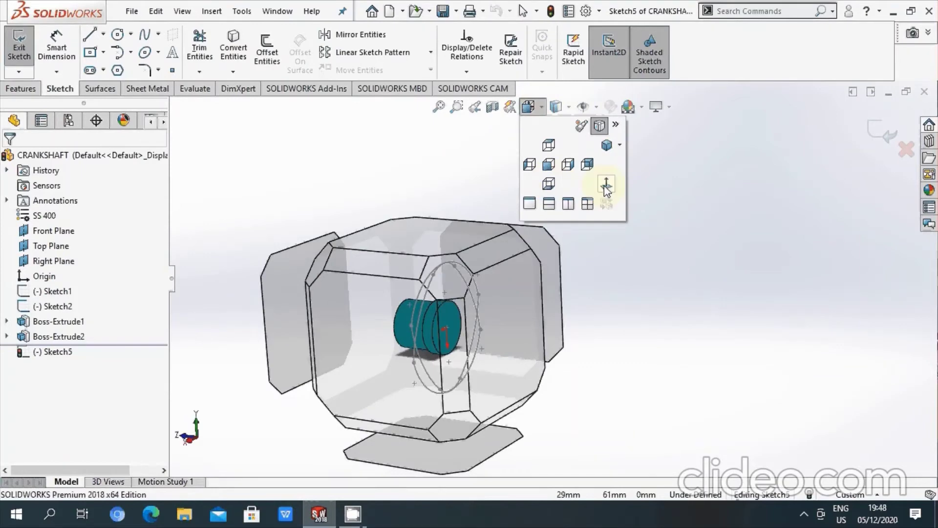
pyautogui.click(606, 183)
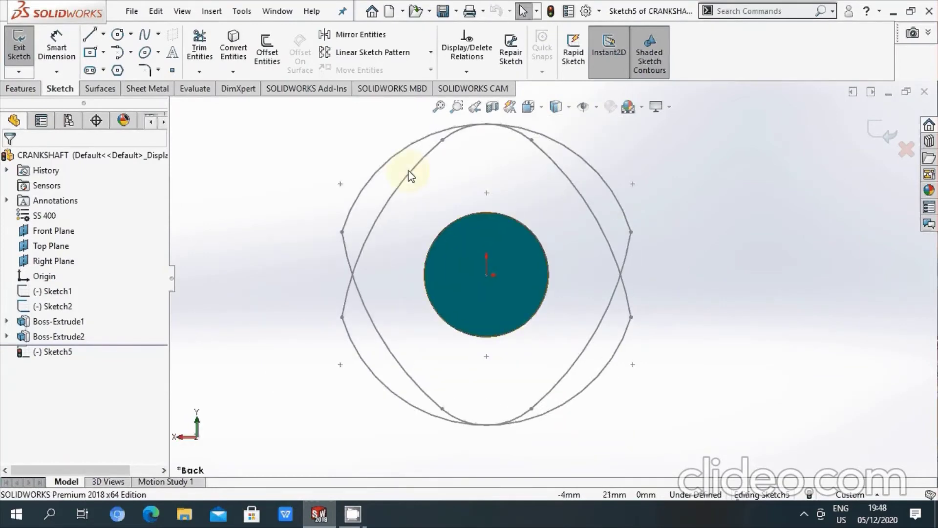
# Step: Convert Sketch1's four cam-profile arcs into the new sketch
pyautogui.click(234, 49)
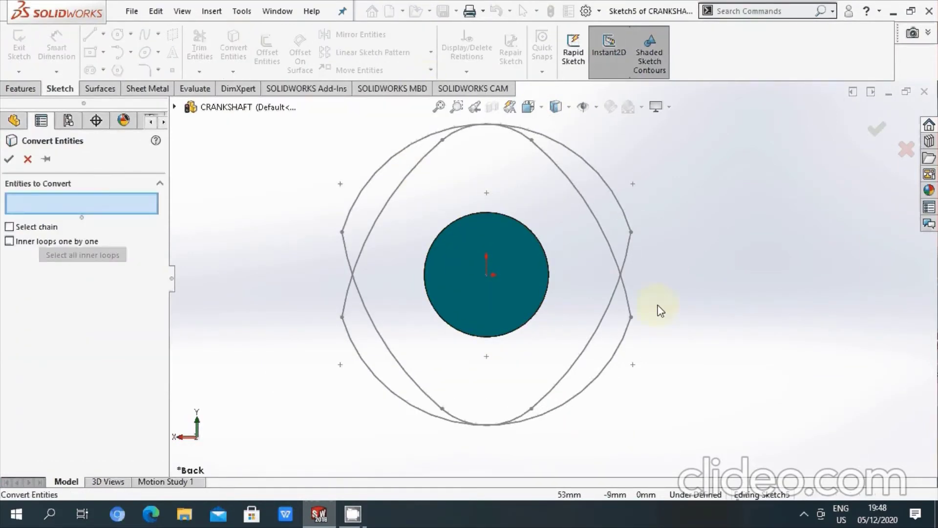
pyautogui.click(624, 297)
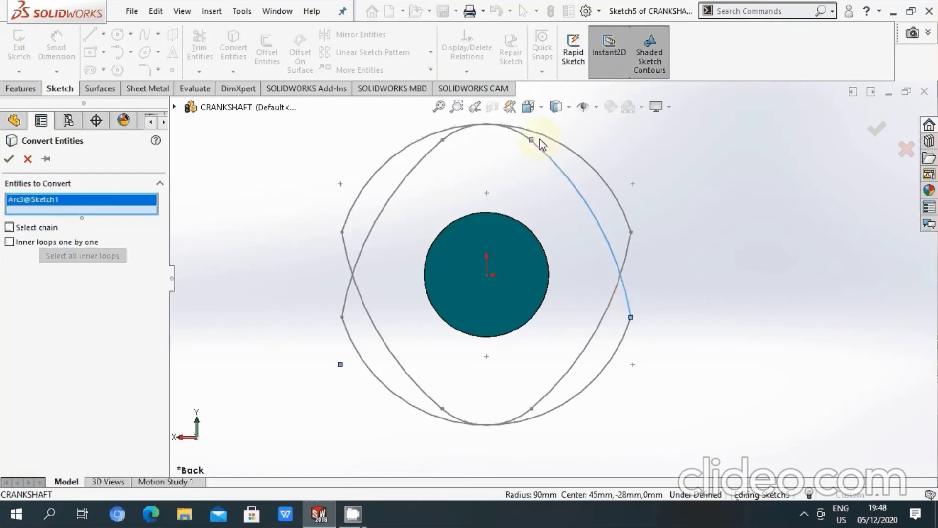
pyautogui.click(528, 138)
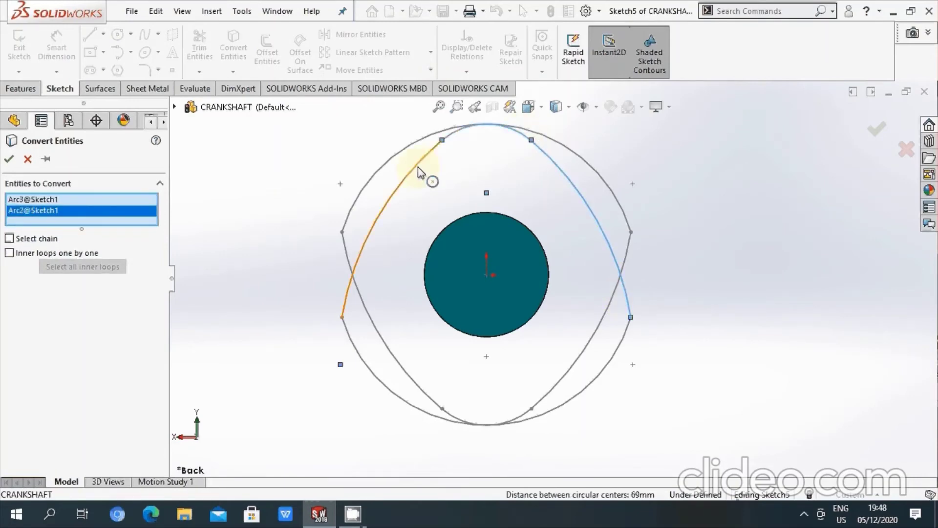
pyautogui.click(374, 325)
pyautogui.click(366, 360)
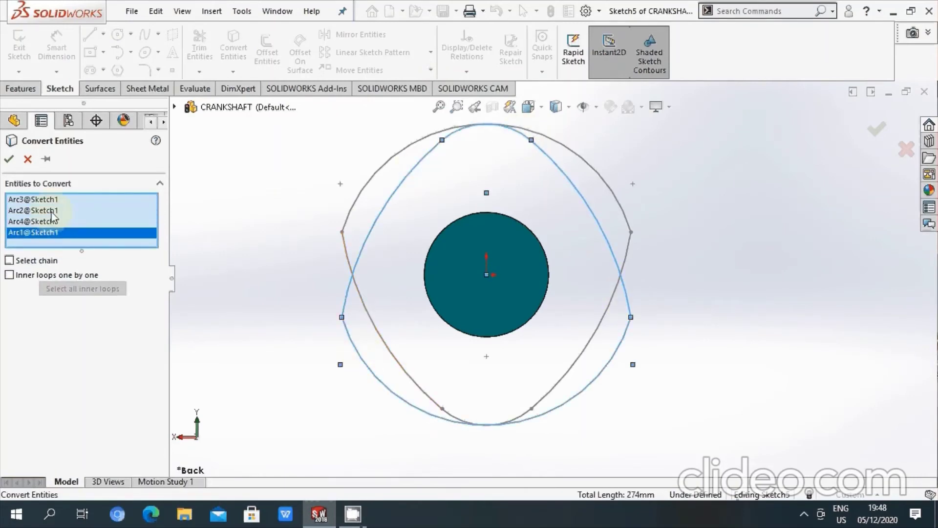
pyautogui.click(10, 159)
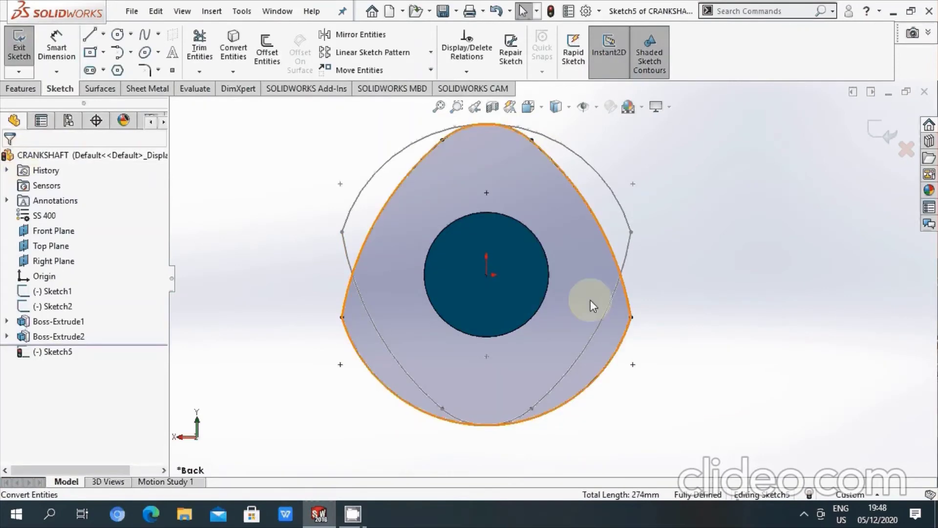
pyautogui.moveTo(593, 306)
pyautogui.mouseDown(button='middle')
pyautogui.moveTo(513, 348)
pyautogui.moveTo(524, 349)
pyautogui.mouseUp(button='middle')
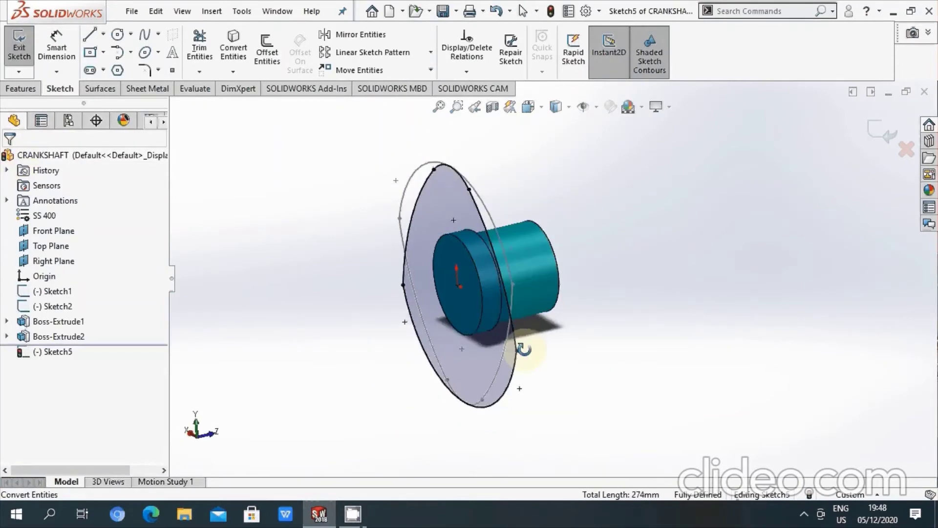
pyautogui.click(21, 88)
# Step: Extrude Sketch5's cam profile to a 15 mm depth and save the part
pyautogui.click(24, 54)
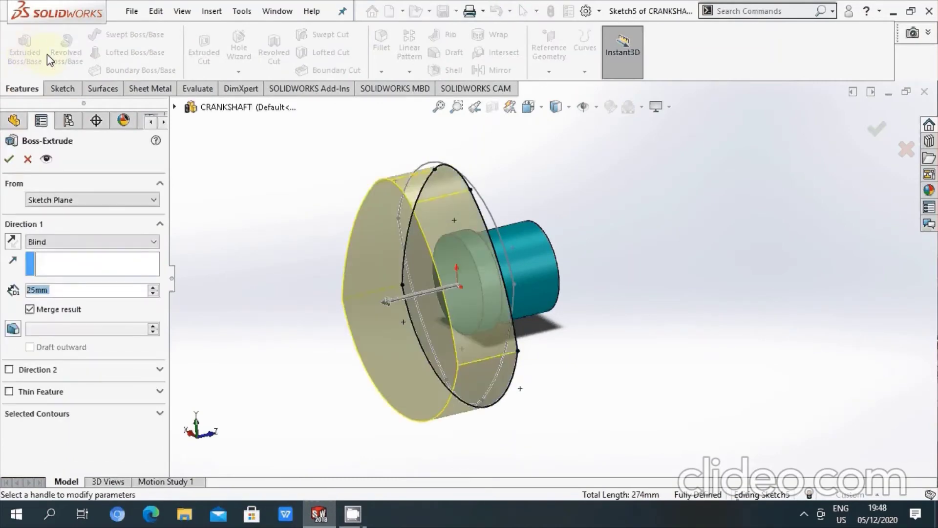
pyautogui.write('1')
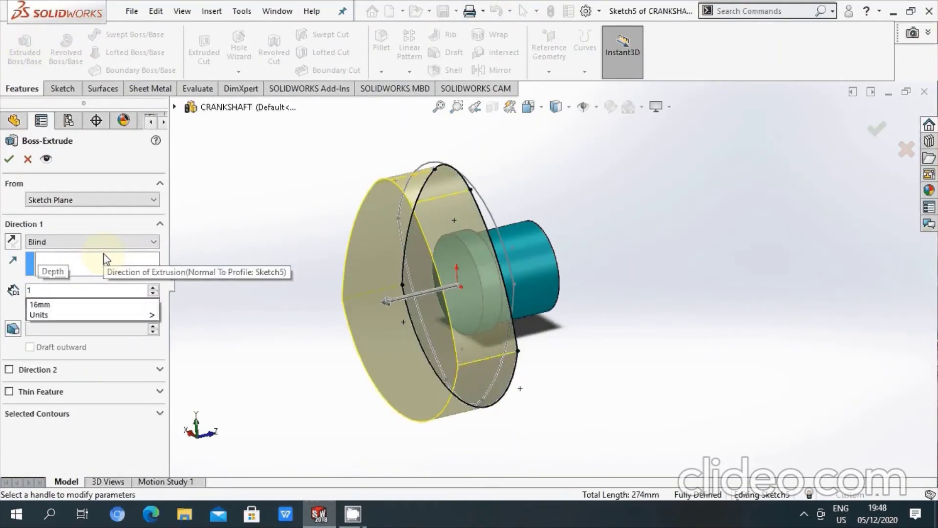
pyautogui.write('5')
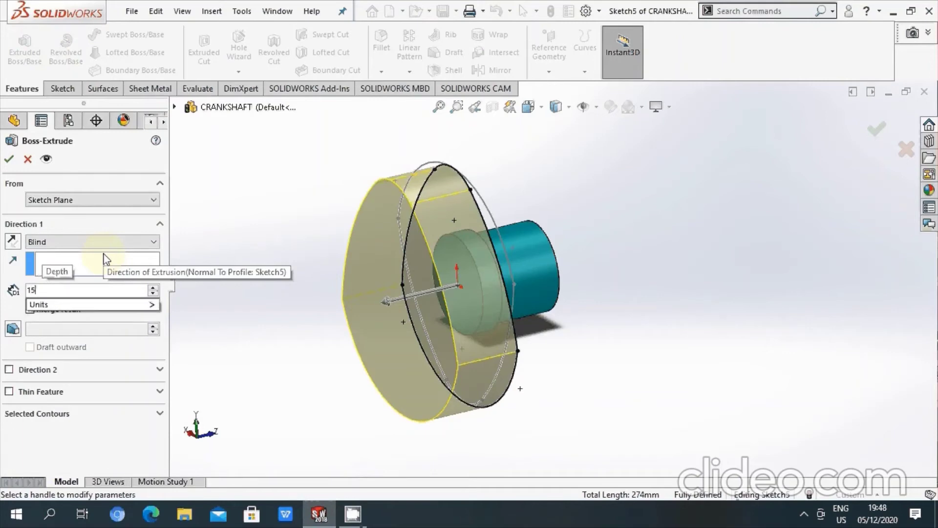
pyautogui.press('Return')
pyautogui.click(9, 160)
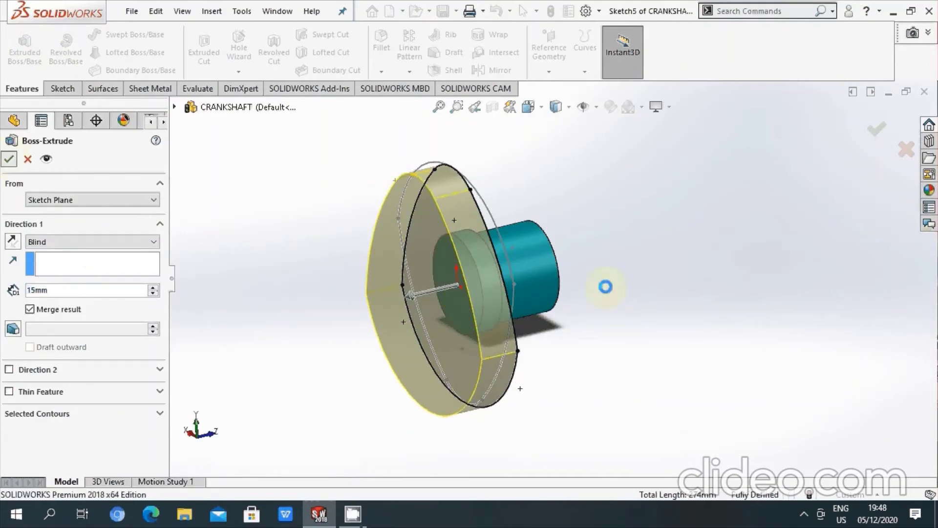
pyautogui.moveTo(587, 314)
pyautogui.mouseDown(button='middle')
pyautogui.moveTo(472, 310)
pyautogui.moveTo(482, 352)
pyautogui.moveTo(538, 233)
pyautogui.mouseUp(button='middle')
pyautogui.hotkey('ctrl', 's')
pyautogui.click(645, 305)
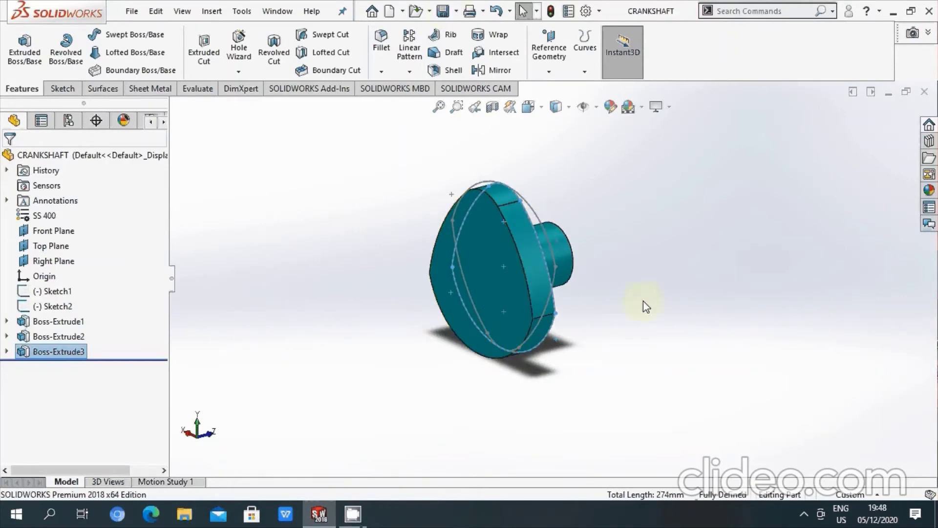
# Step: Start a new sketch on the cam lobe's flat face and view it Normal To
pyautogui.click(61, 88)
pyautogui.click(18, 40)
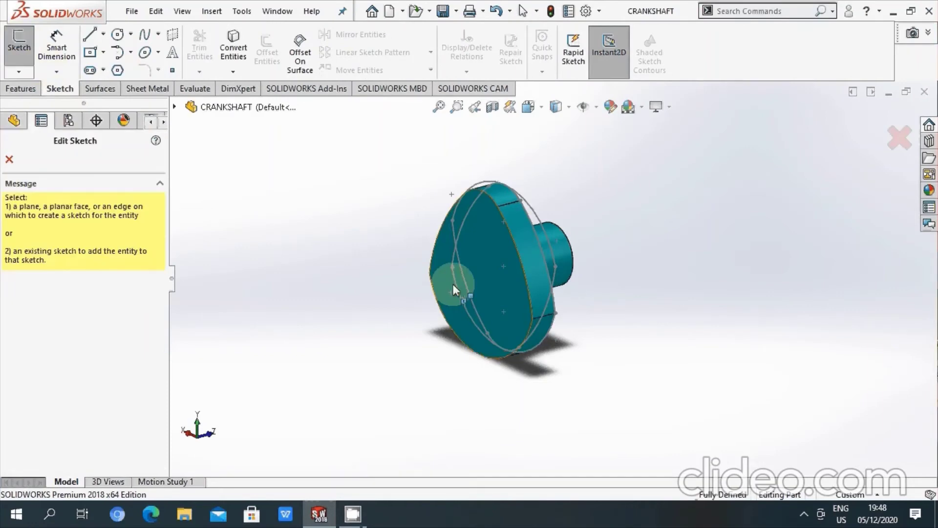
pyautogui.click(483, 275)
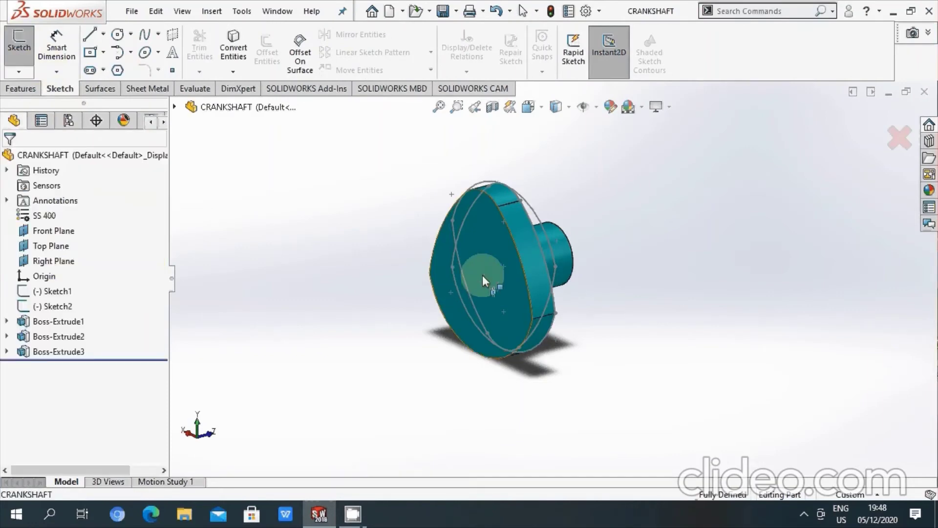
pyautogui.rightClick(575, 160)
pyautogui.click(541, 105)
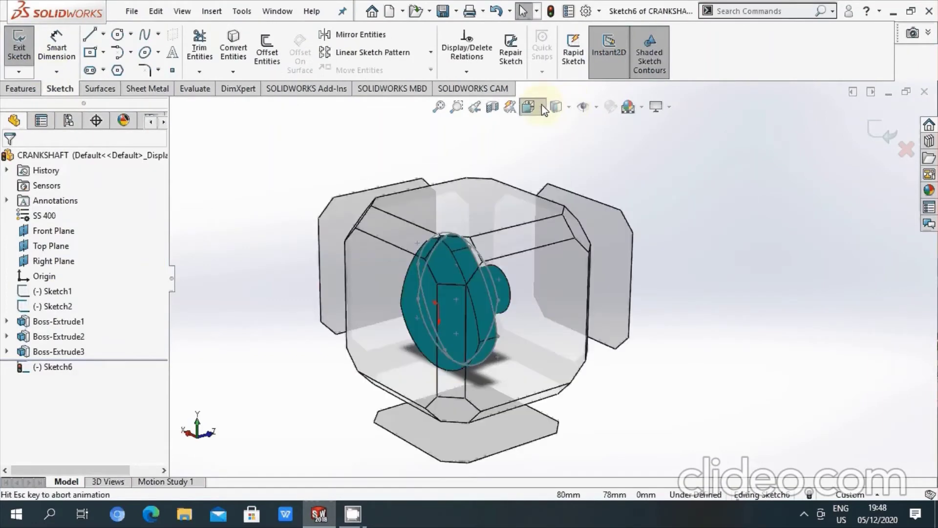
pyautogui.click(542, 106)
pyautogui.click(607, 185)
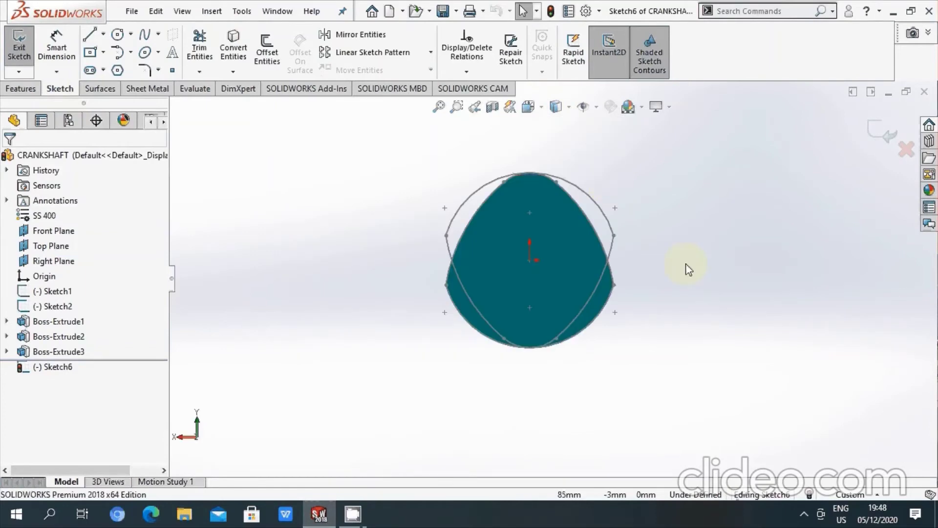
# Step: Draw a circle centred 25 mm above the origin
pyautogui.click(118, 34)
pyautogui.scroll(-2, 577, 201)
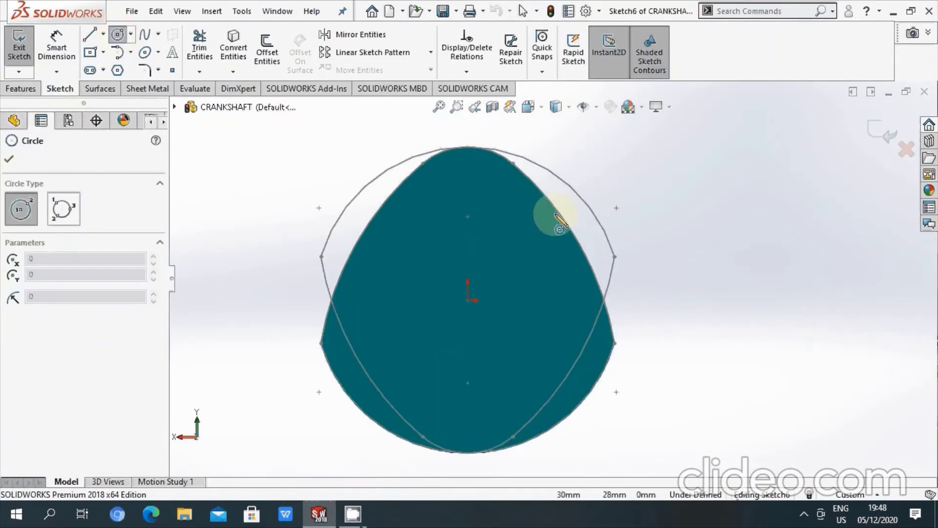
pyautogui.click(469, 218)
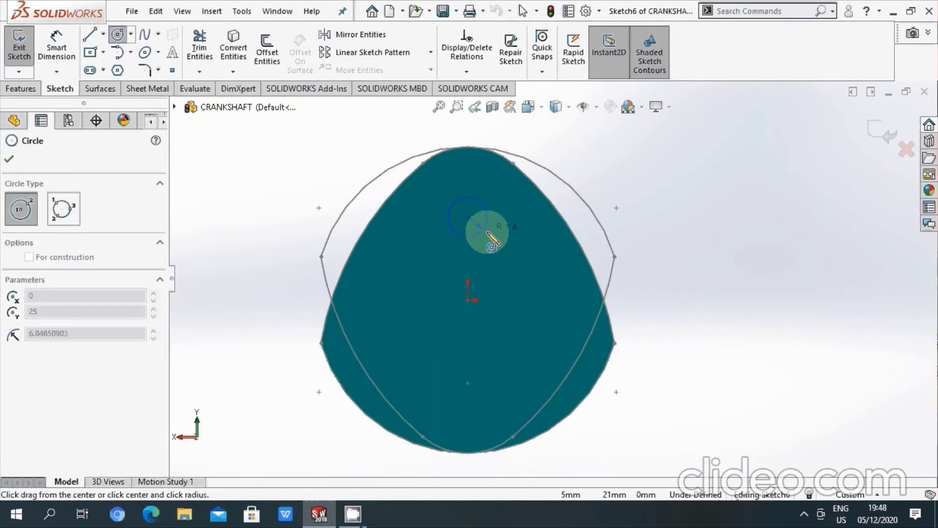
pyautogui.click(491, 239)
pyautogui.click(9, 158)
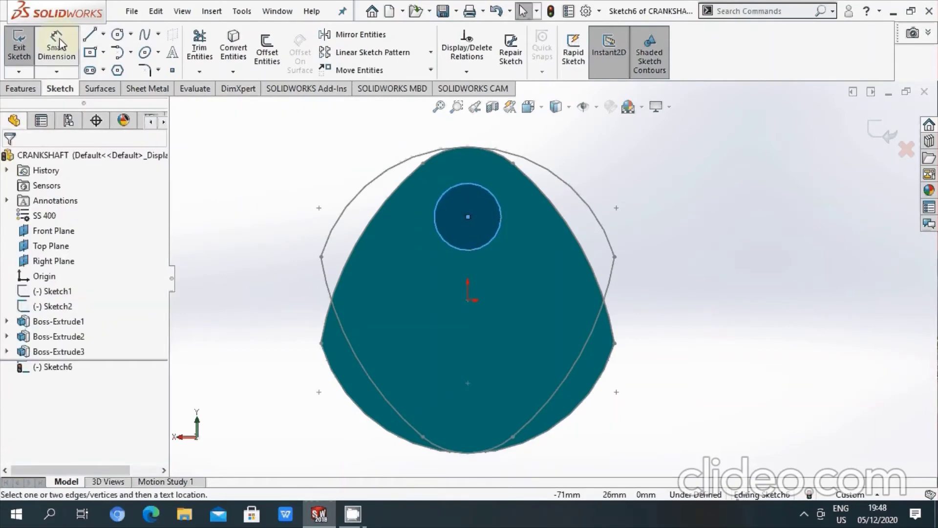
# Step: Dimension the circle's diameter to 32 mm
pyautogui.click(58, 44)
pyautogui.click(497, 202)
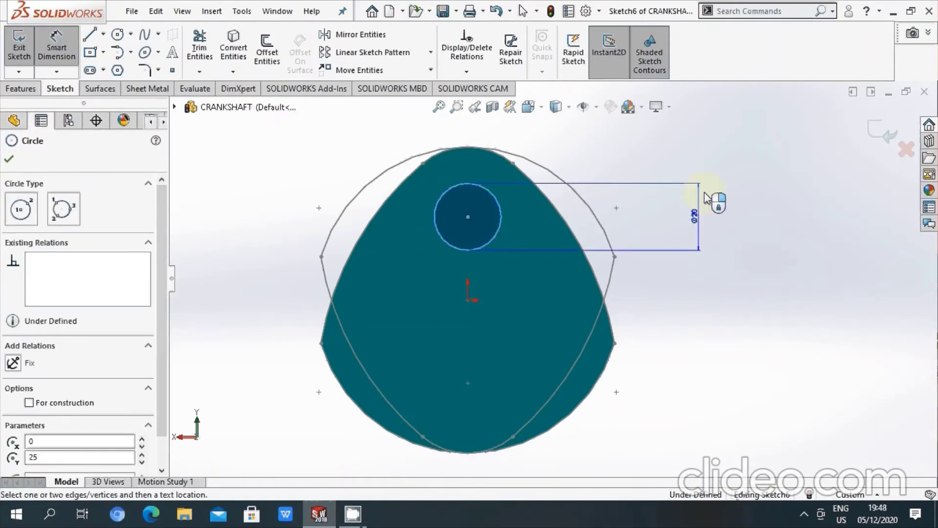
pyautogui.click(705, 197)
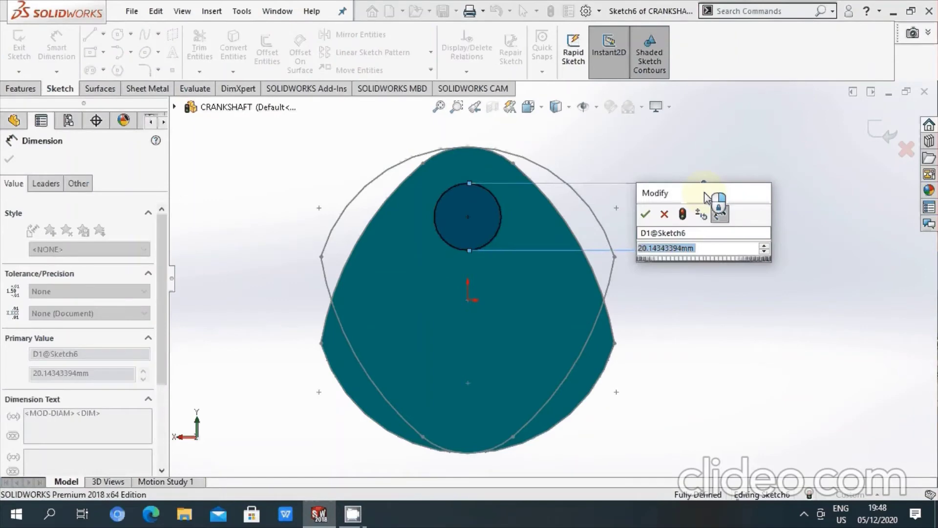
pyautogui.write('32')
pyautogui.press('Return')
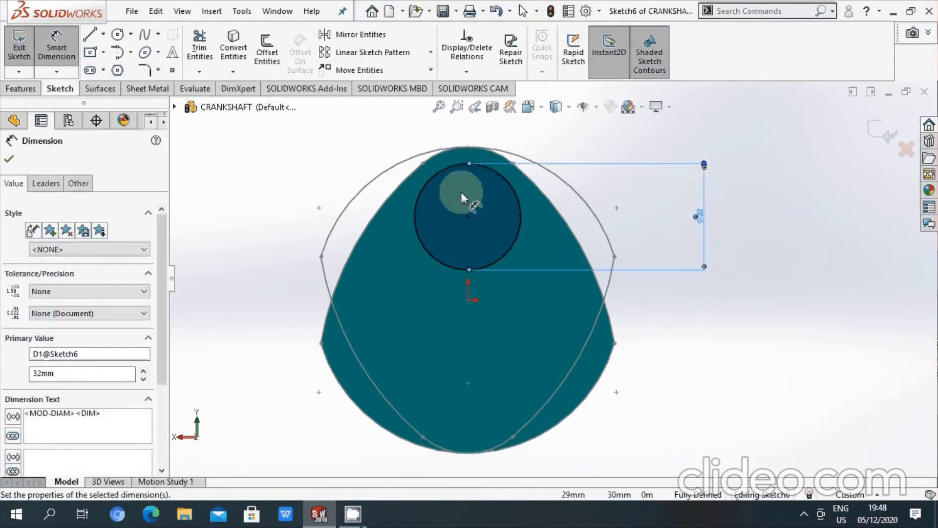
pyautogui.click(9, 159)
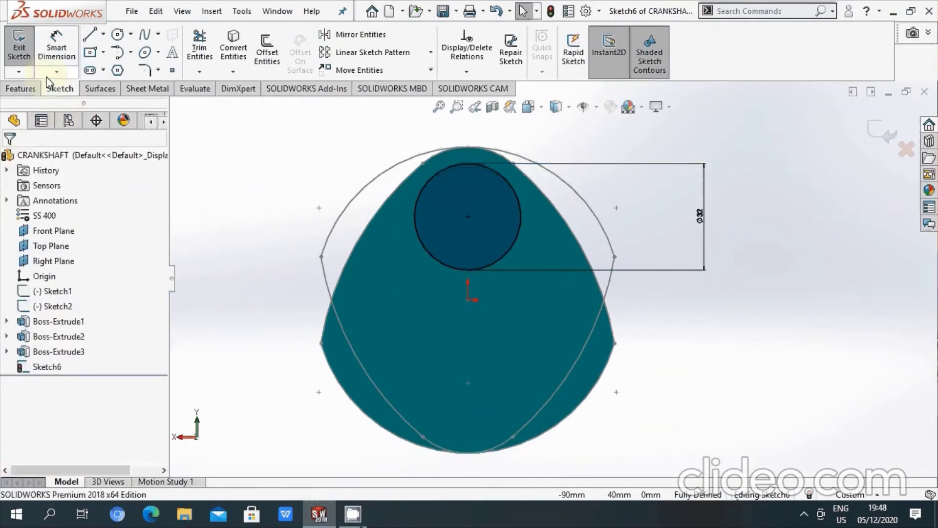
pyautogui.click(18, 46)
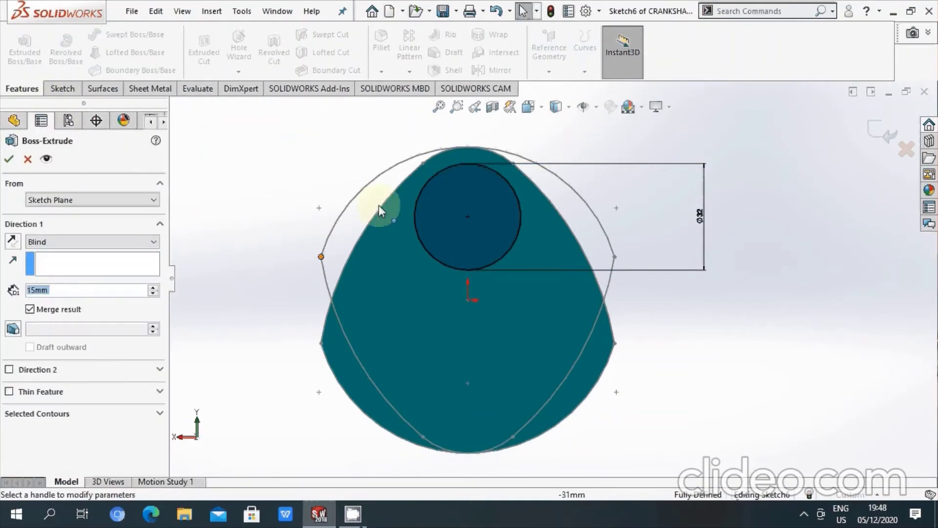
# Step: Extrude Sketch6's Ø32 circle 15 mm from the lobe face as Boss-Extrude4
pyautogui.click(52, 292)
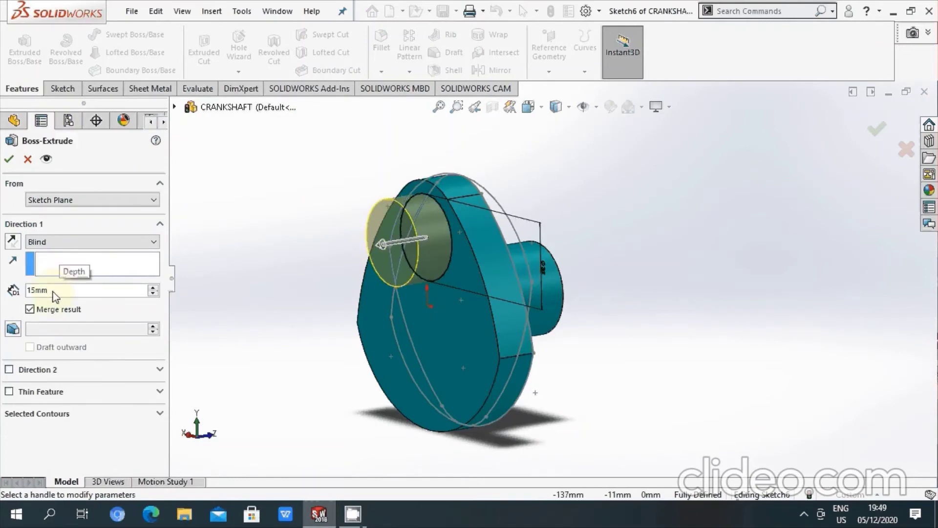
pyautogui.click(10, 159)
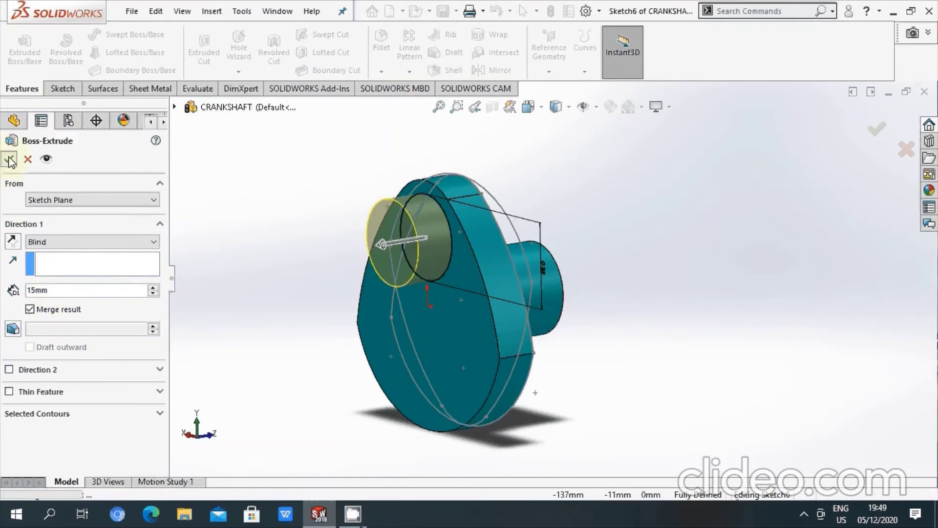
pyautogui.moveTo(495, 241)
pyautogui.mouseDown(button='middle')
pyautogui.moveTo(518, 266)
pyautogui.moveTo(574, 261)
pyautogui.moveTo(582, 299)
pyautogui.moveTo(549, 325)
pyautogui.moveTo(272, 172)
pyautogui.mouseUp(button='middle')
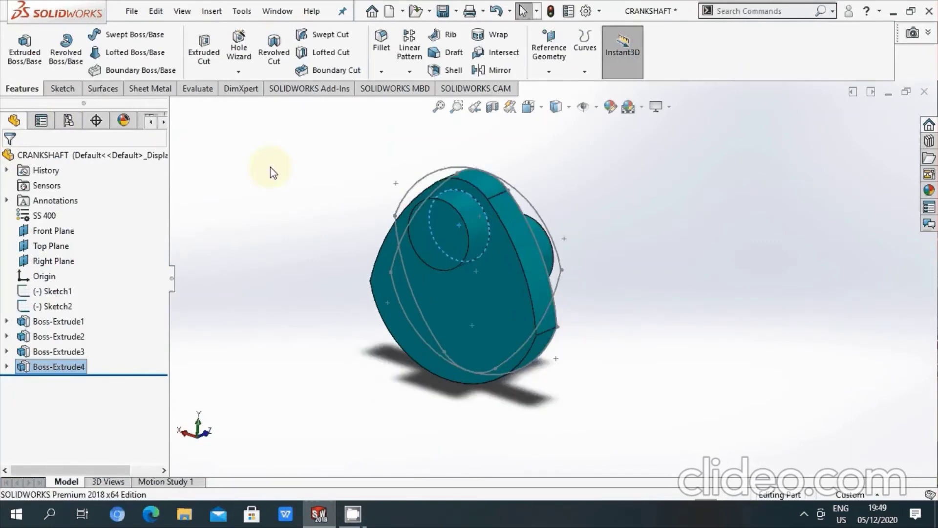
# Step: Save the part and start a Mirror about the crank pin's end face, clearing the features list
pyautogui.click(443, 15)
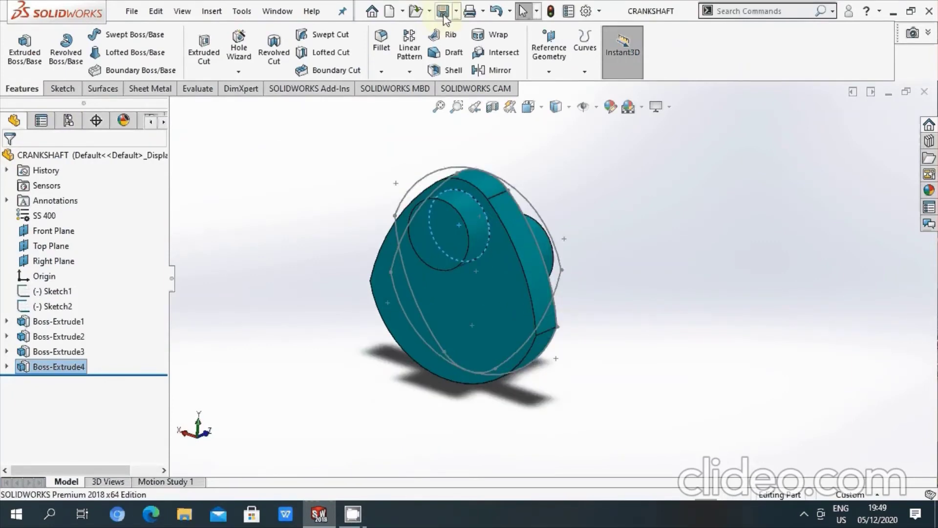
pyautogui.click(410, 71)
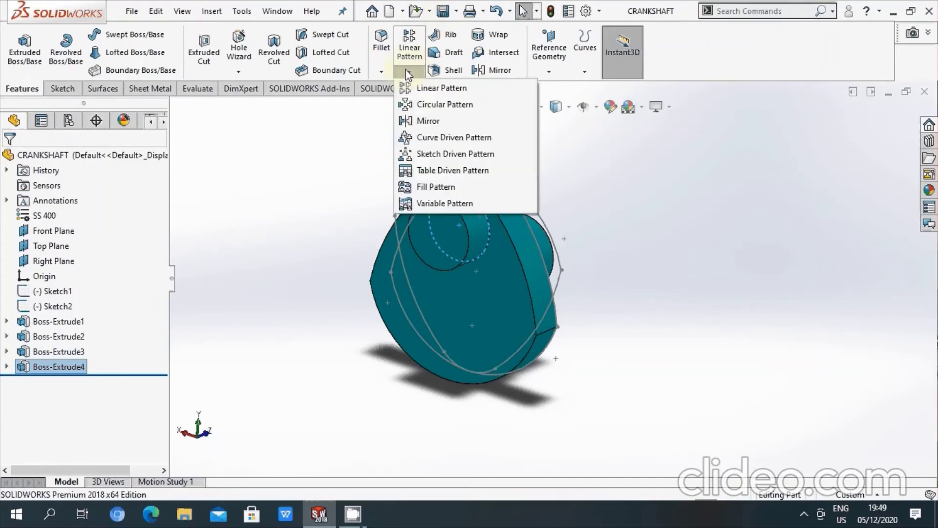
pyautogui.click(437, 123)
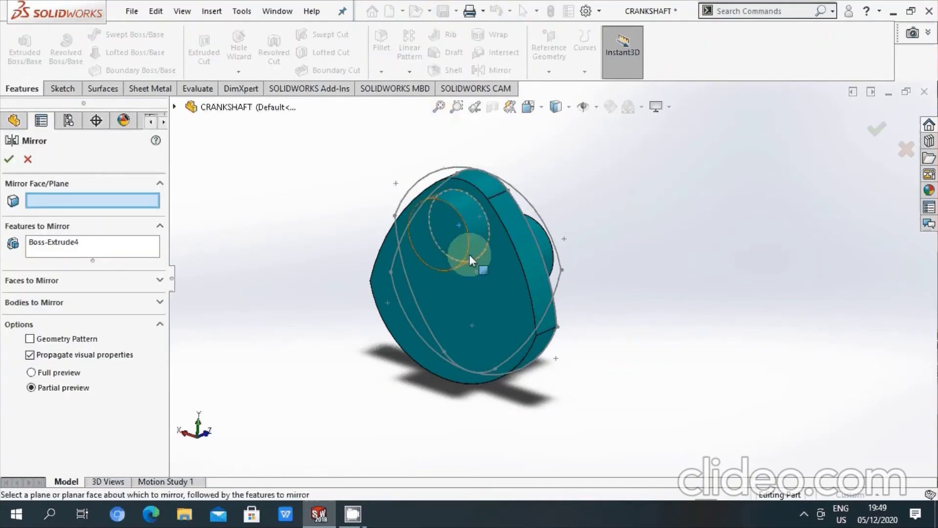
pyautogui.click(452, 254)
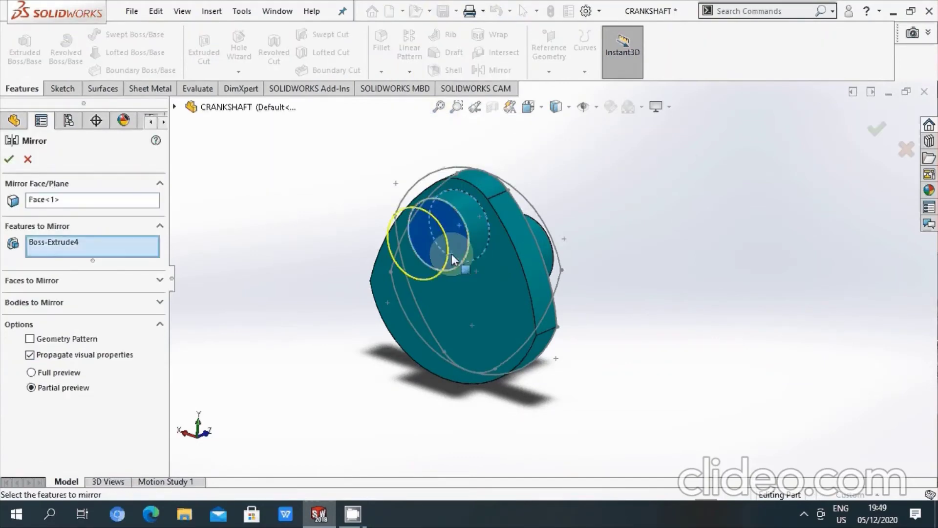
pyautogui.click(55, 239)
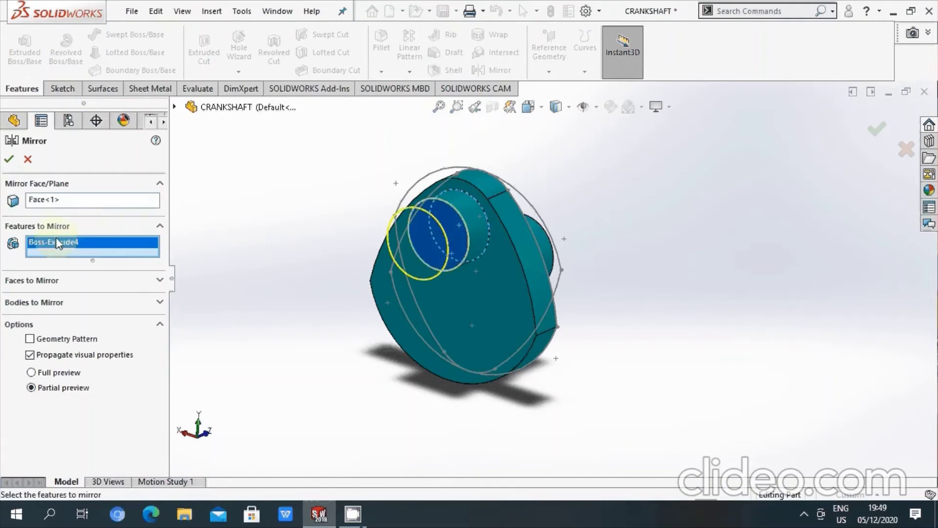
pyautogui.rightClick(56, 240)
pyautogui.click(110, 243)
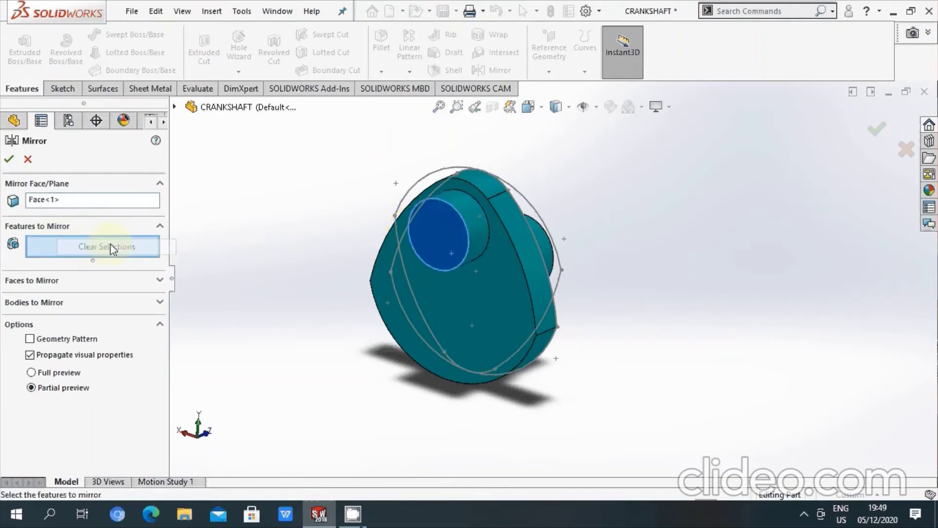
# Step: Mirror the Boss-Extrude4 body across the crank pin's end face
pyautogui.click(174, 106)
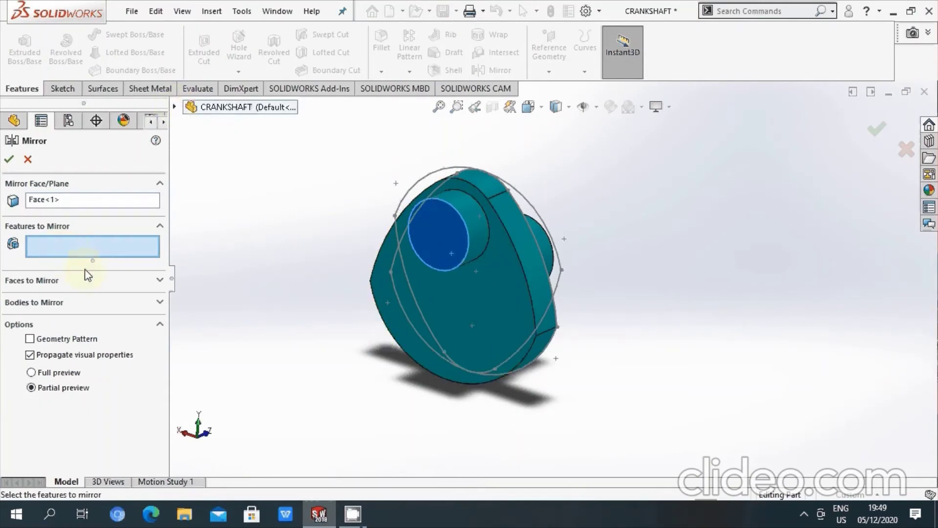
pyautogui.click(160, 302)
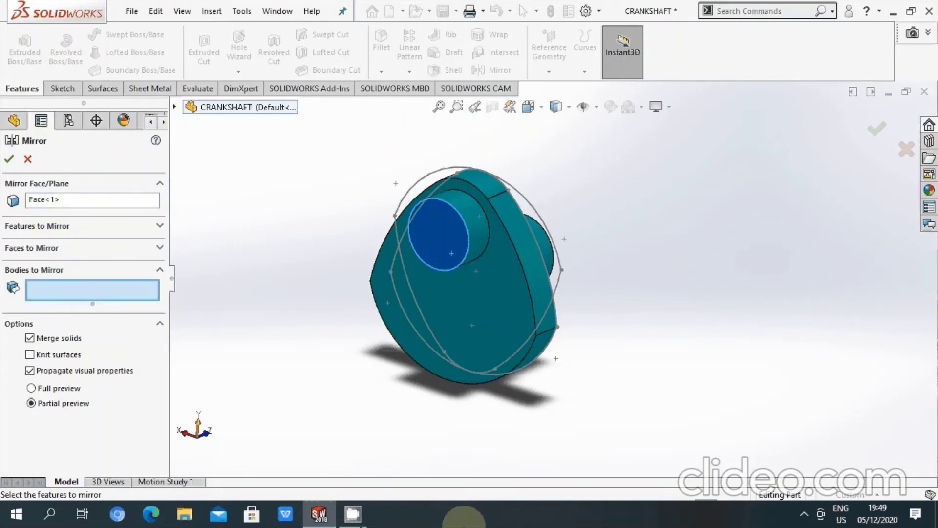
pyautogui.click(523, 312)
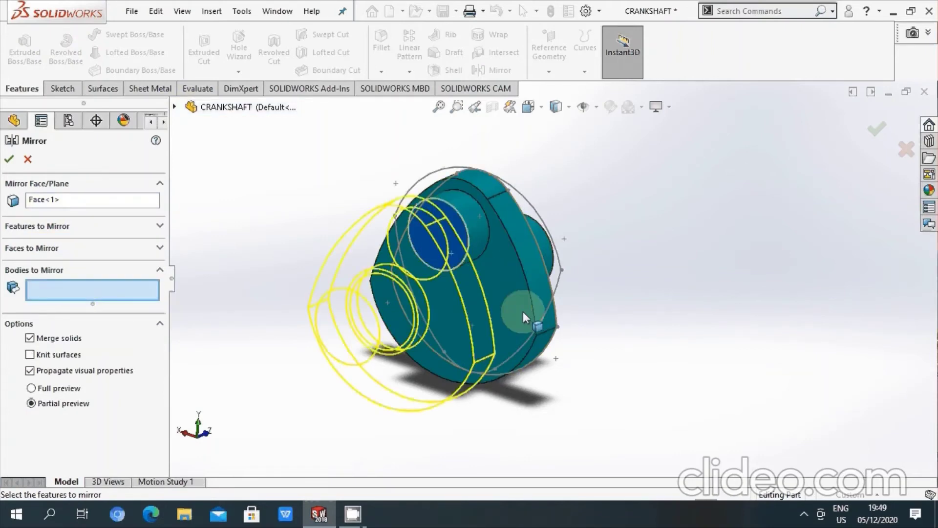
pyautogui.click(10, 160)
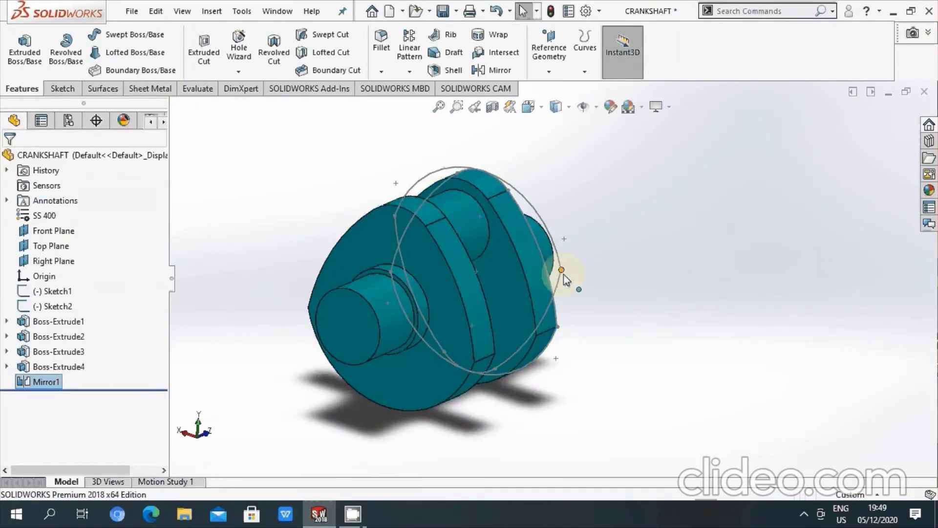
pyautogui.moveTo(564, 274)
pyautogui.mouseDown(button='middle')
pyautogui.moveTo(528, 230)
pyautogui.moveTo(540, 261)
pyautogui.moveTo(519, 205)
pyautogui.mouseUp(button='middle')
# Step: Save the part and orbit to inspect the mirrored crankshaft
pyautogui.click(448, 13)
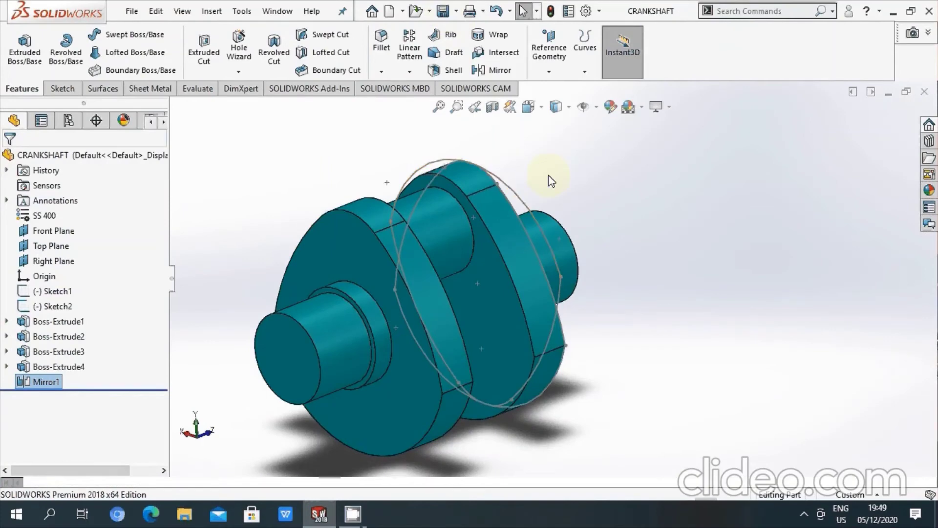
pyautogui.scroll(4, 450, 278)
pyautogui.moveTo(451, 277)
pyautogui.mouseDown(button='middle')
pyautogui.moveTo(385, 311)
pyautogui.moveTo(513, 329)
pyautogui.mouseUp(button='middle')
pyautogui.scroll(-3, 511, 326)
pyautogui.click(804, 514)
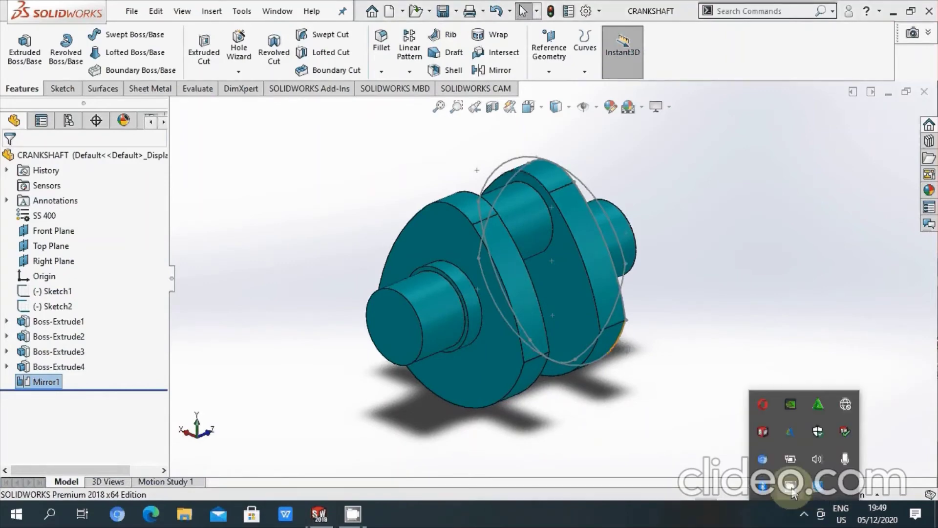
pyautogui.rightClick(791, 459)
pyautogui.click(821, 455)
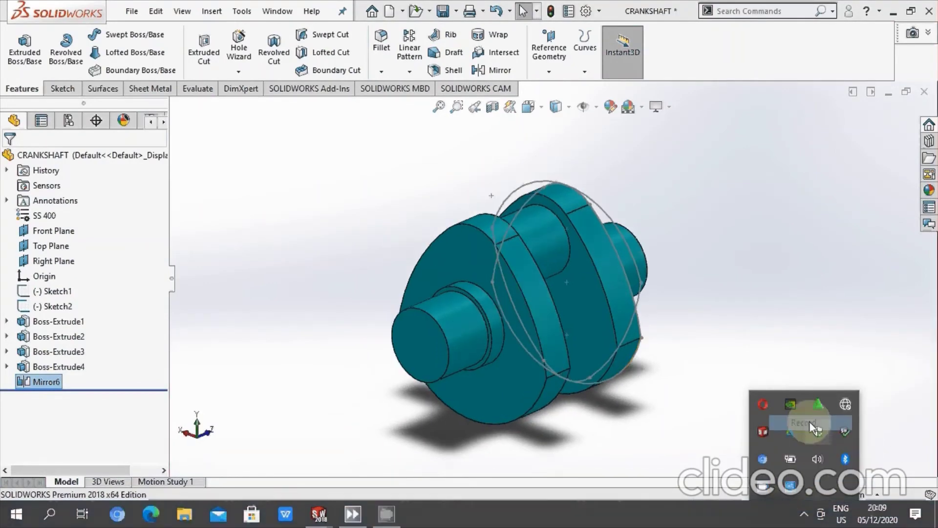
pyautogui.click(810, 422)
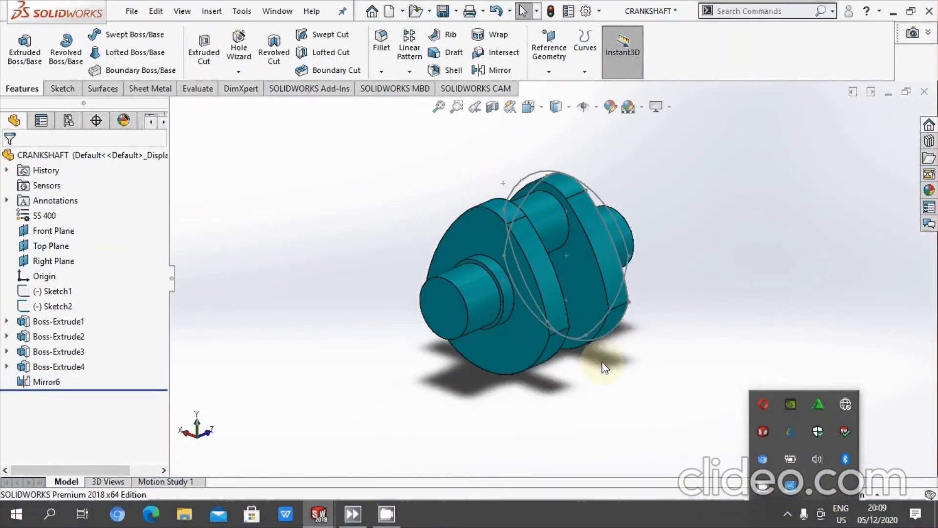
pyautogui.scroll(-2, 608, 357)
pyautogui.scroll(-2, 608, 347)
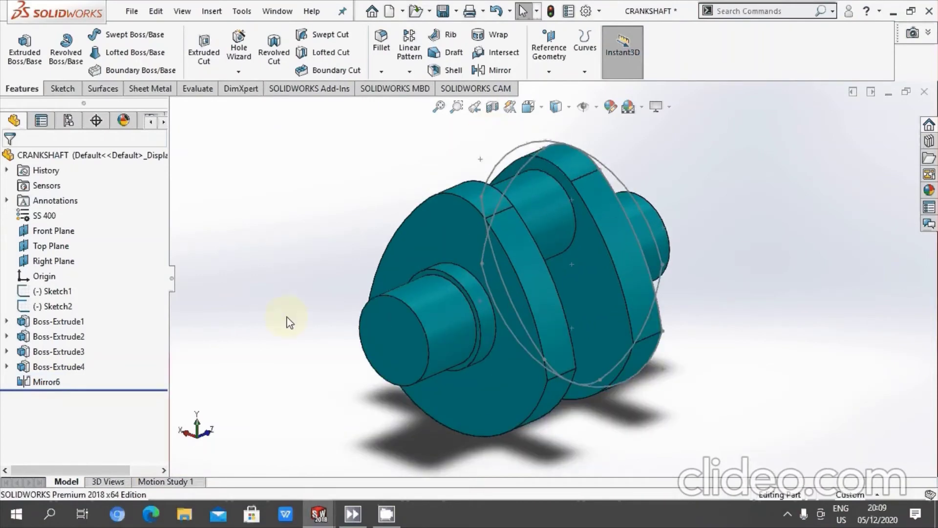
# Step: Delete the Mirror feature from the FeatureManager tree, confirming with Yes
pyautogui.rightClick(47, 381)
pyautogui.click(91, 332)
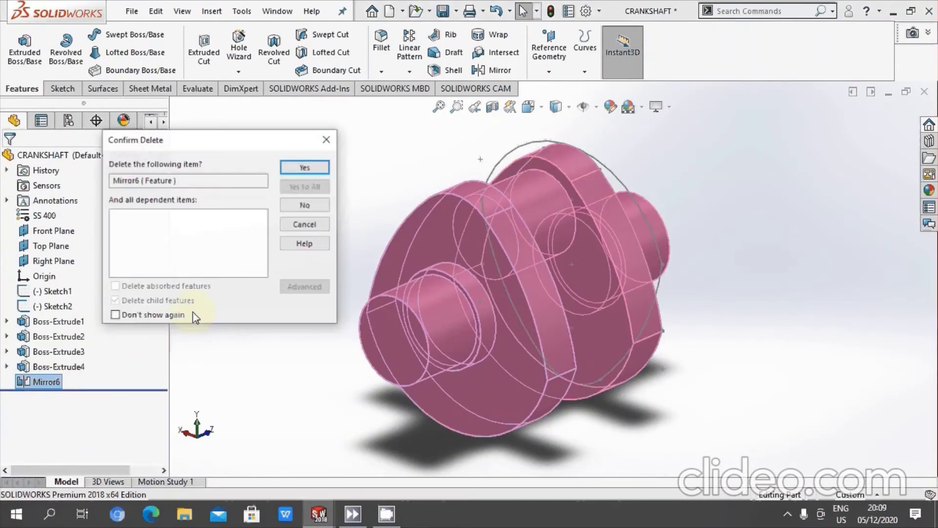
pyautogui.click(304, 169)
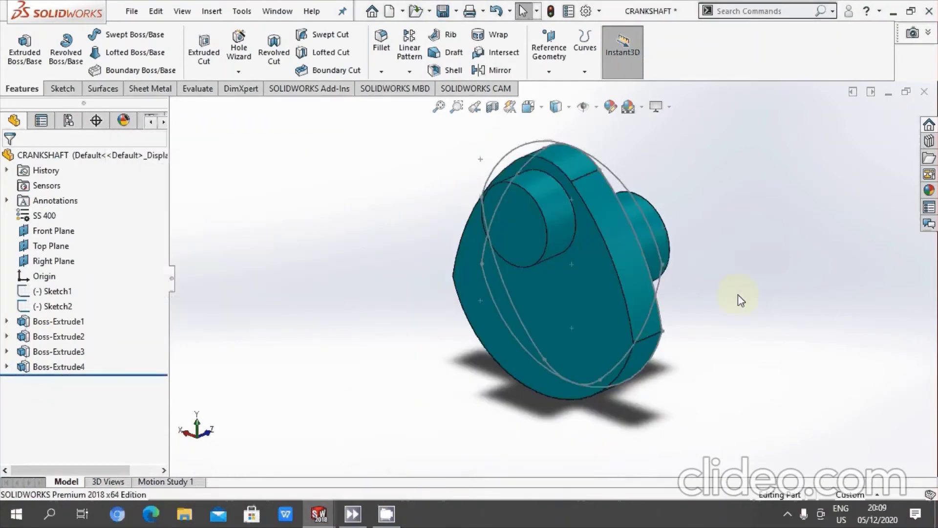
pyautogui.click(410, 73)
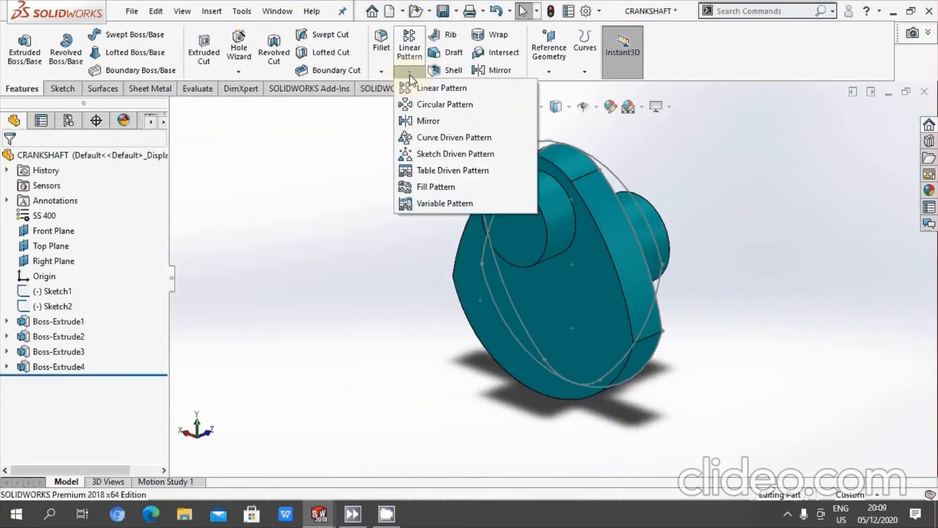
# Step: Mirror Boss-Extrude3 and Boss-Extrude4 about the crank pin's end face with Geometry Pattern on
pyautogui.click(442, 122)
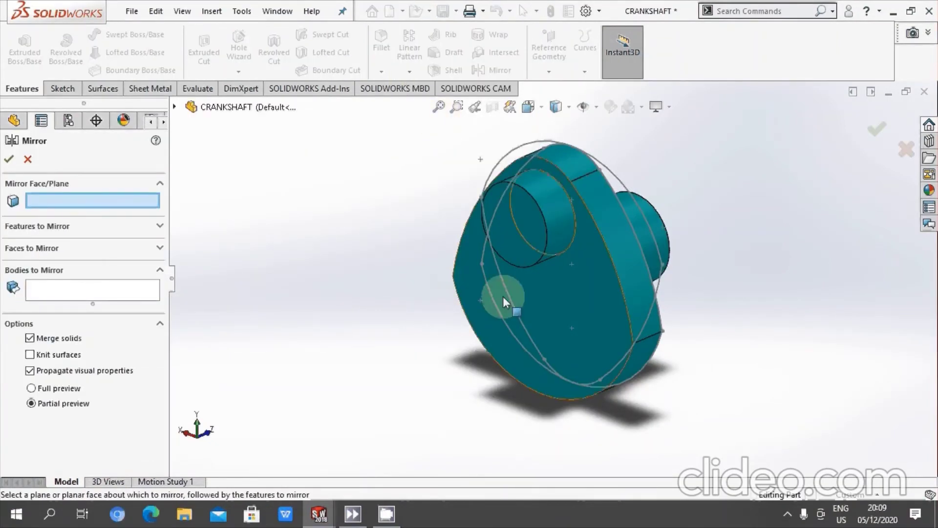
pyautogui.click(520, 256)
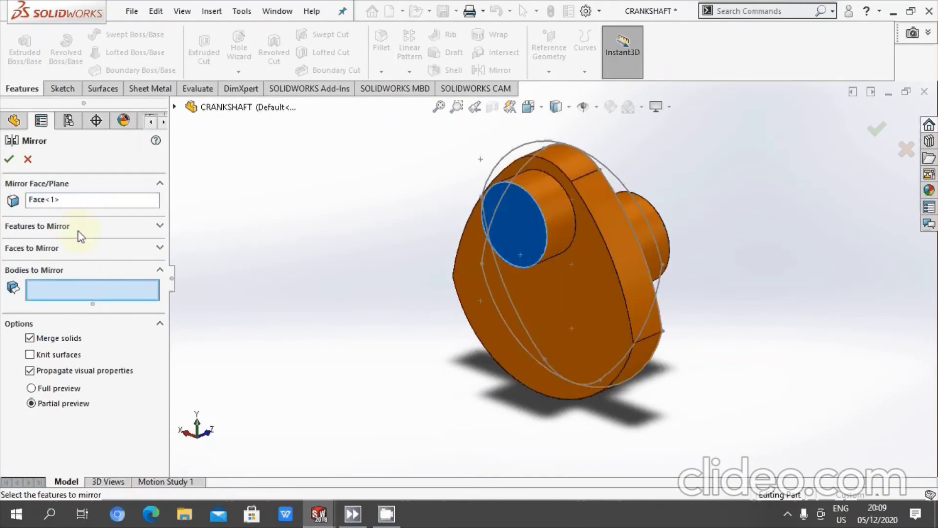
pyautogui.click(78, 230)
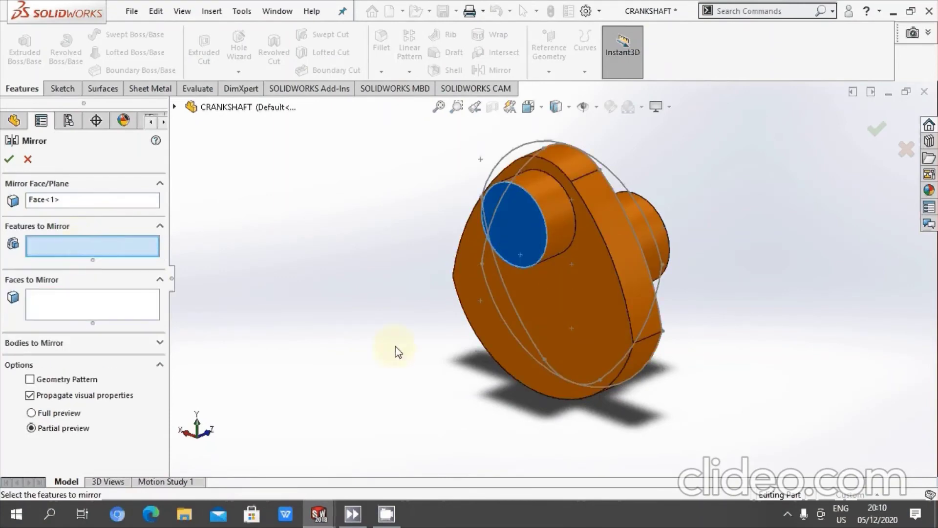
pyautogui.click(98, 200)
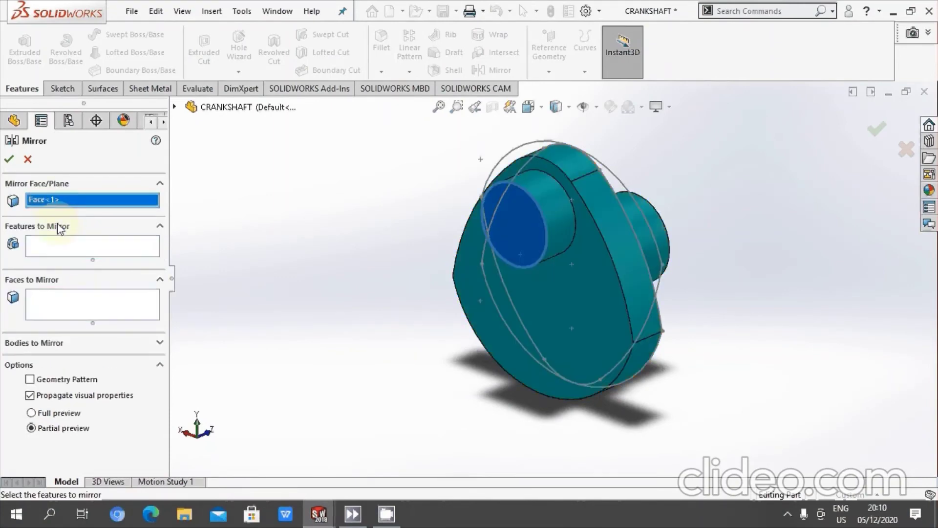
pyautogui.click(65, 251)
pyautogui.click(175, 107)
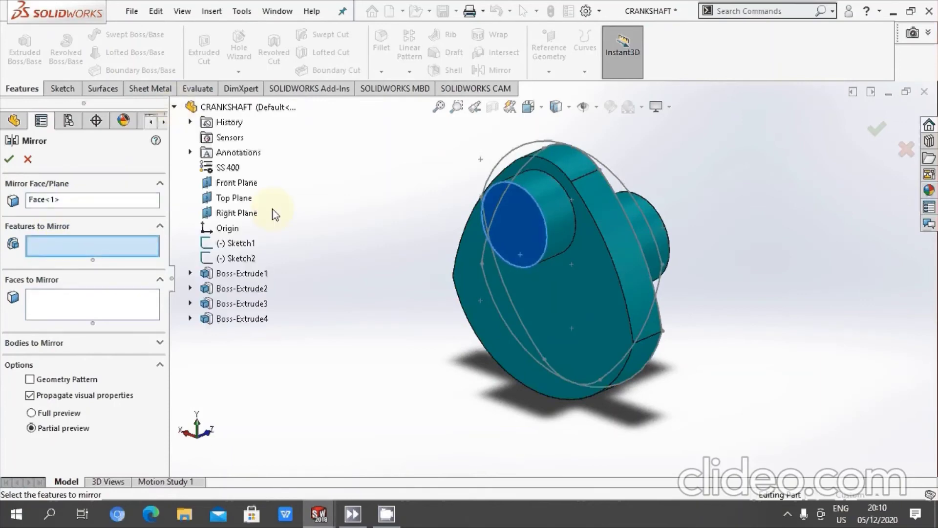
pyautogui.click(255, 304)
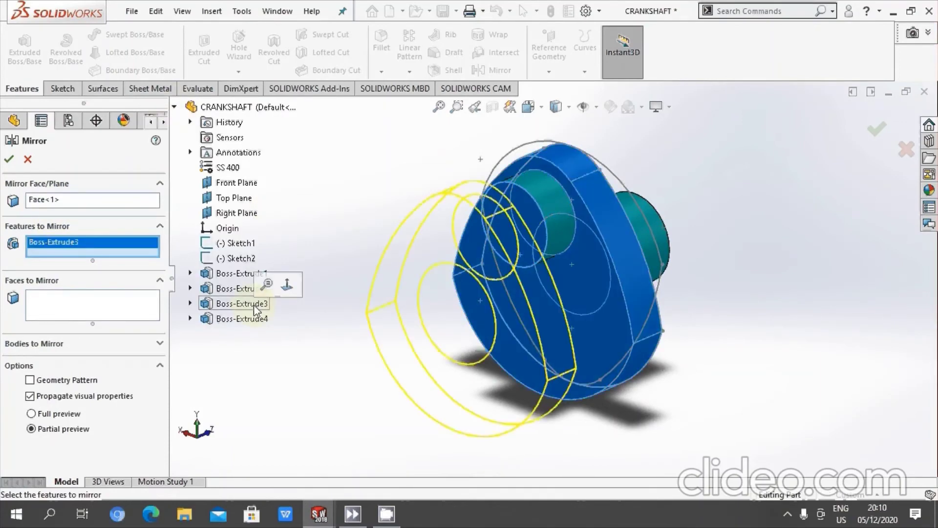
pyautogui.click(257, 322)
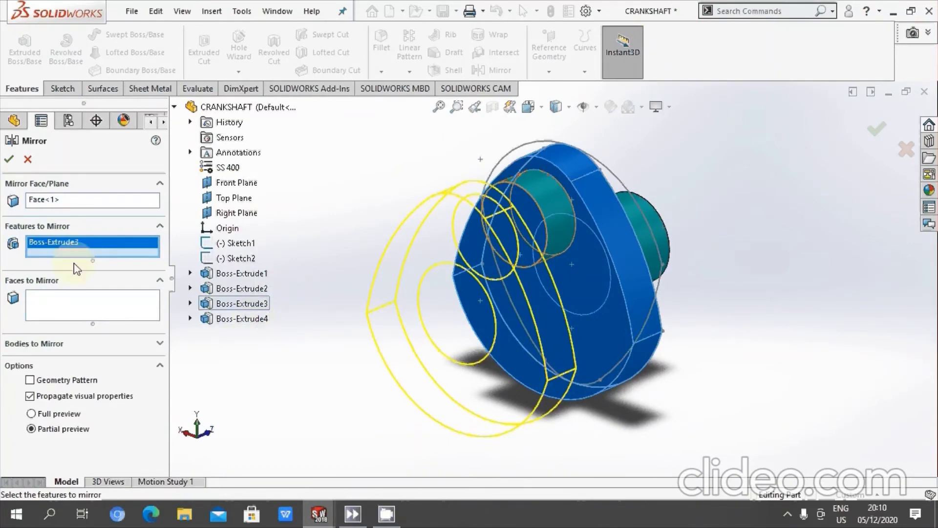
pyautogui.click(249, 321)
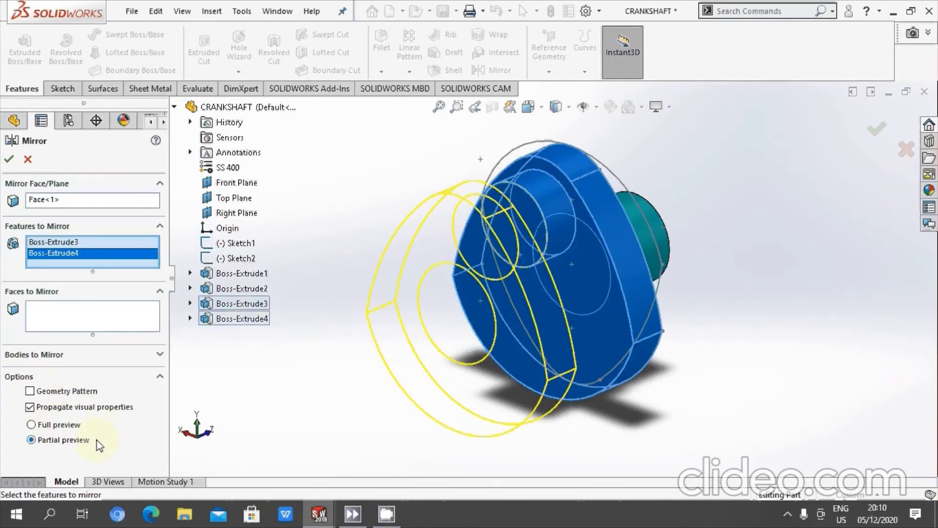
pyautogui.click(52, 391)
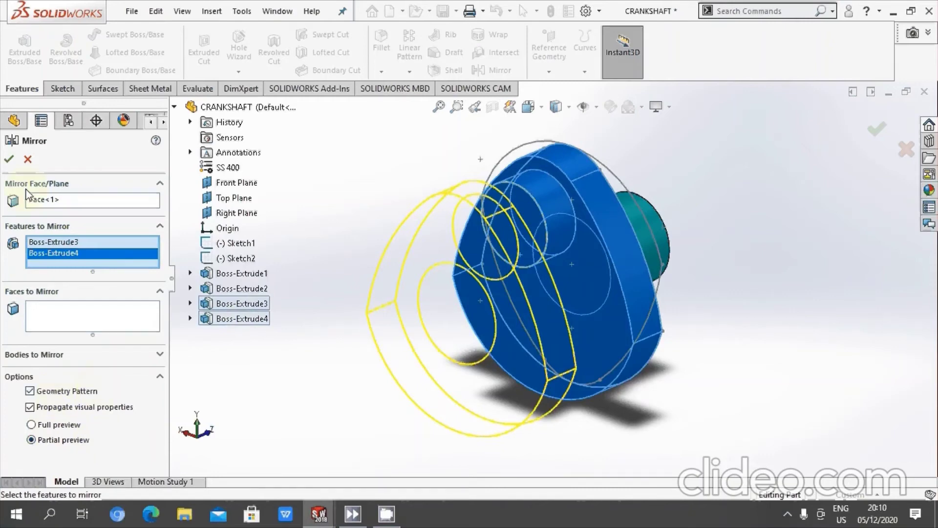
pyautogui.click(9, 162)
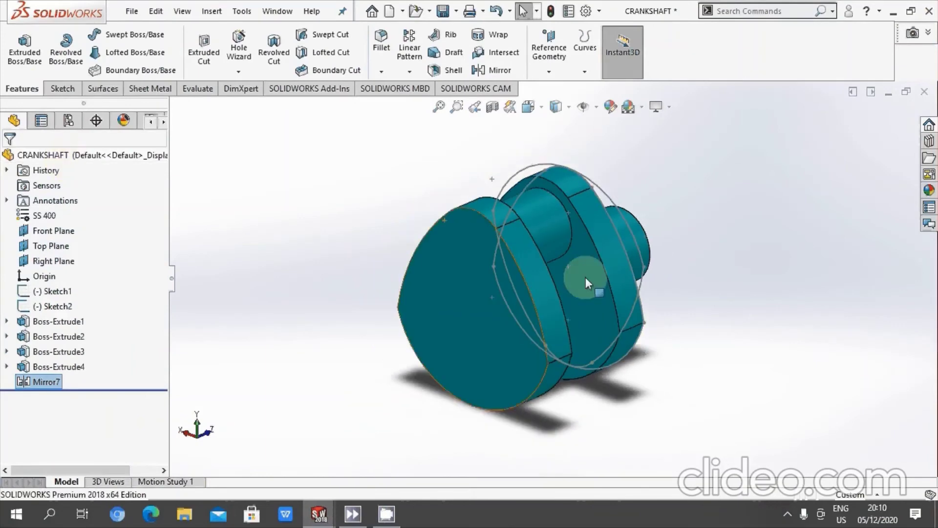
# Step: Start a sketch on the mirrored web's front face and view it Normal To
pyautogui.click(59, 89)
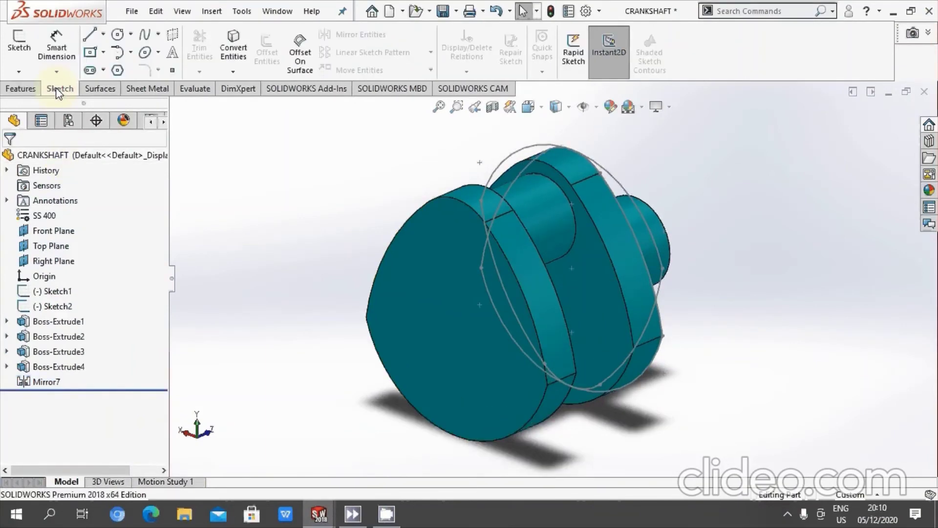
pyautogui.click(19, 44)
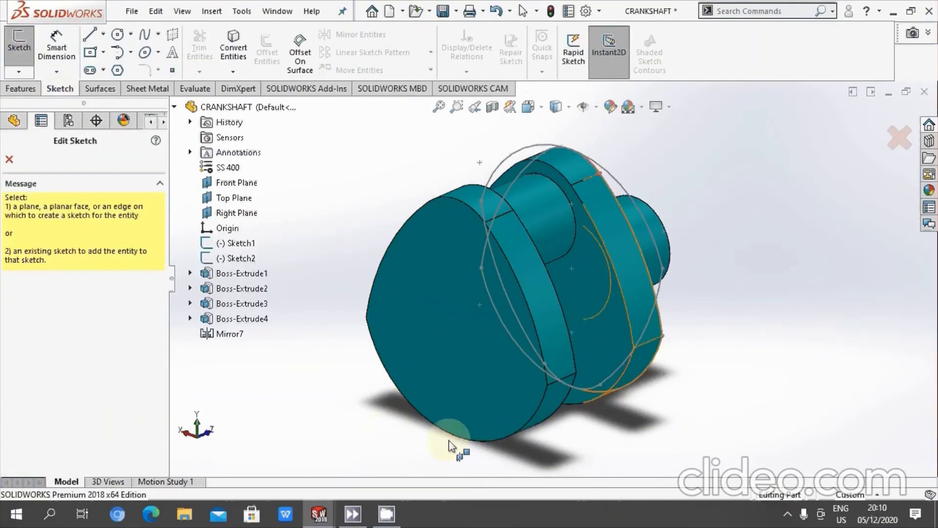
pyautogui.click(463, 396)
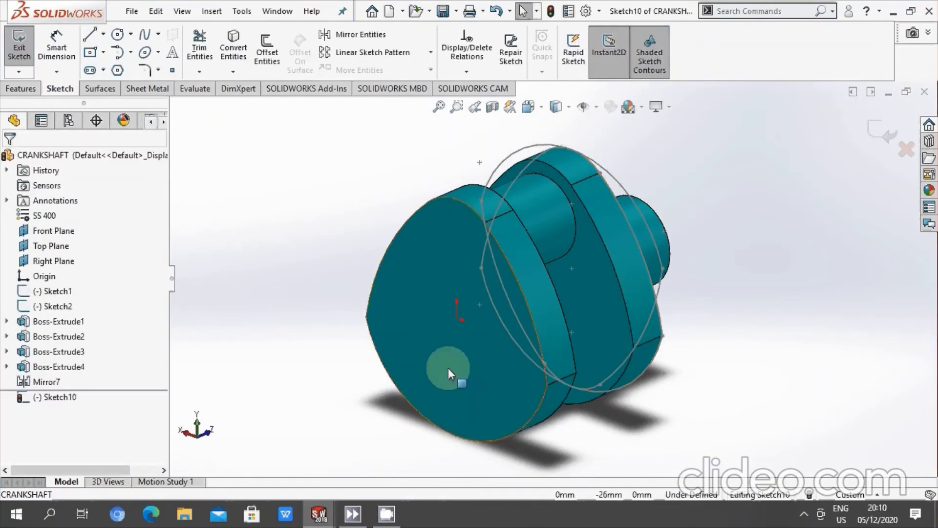
pyautogui.click(541, 105)
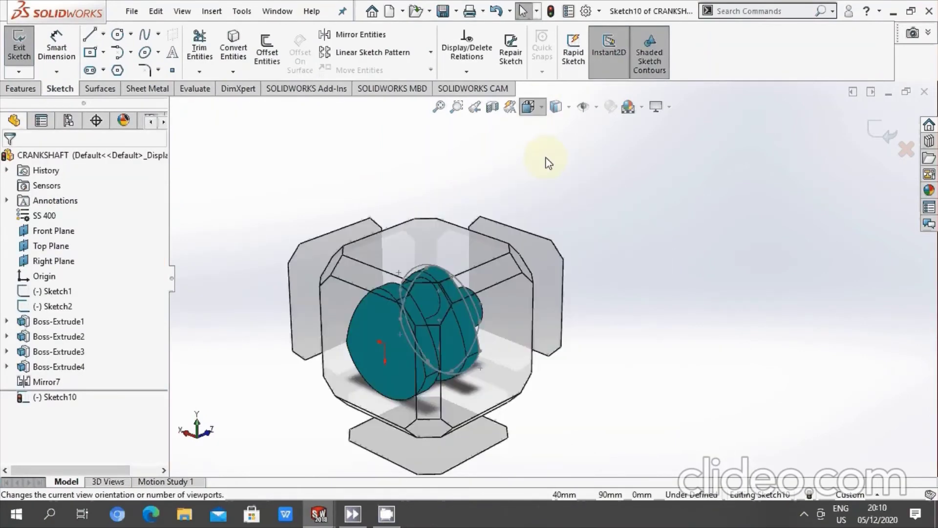
pyautogui.click(528, 106)
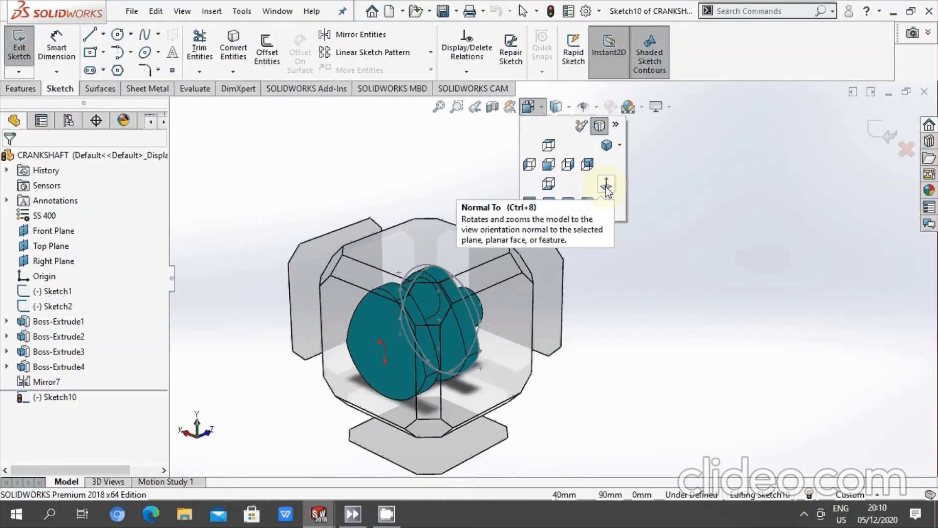
pyautogui.click(607, 188)
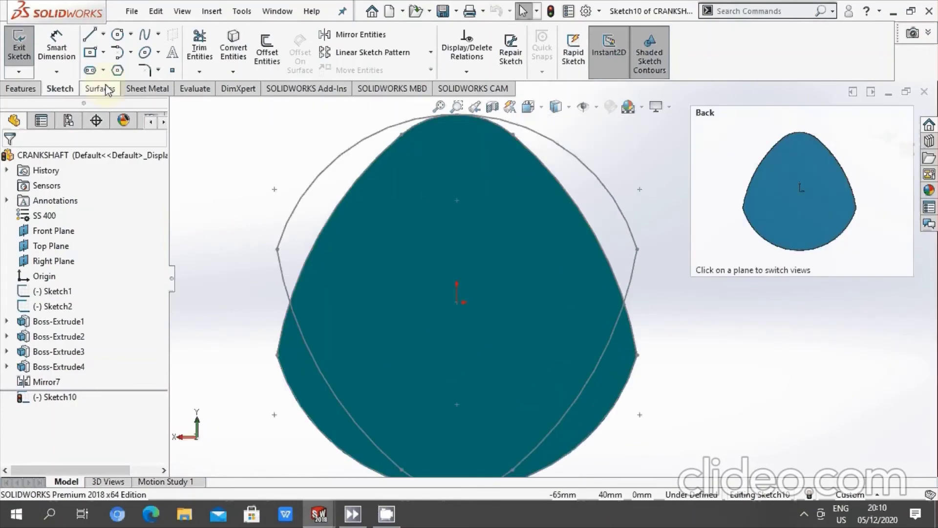
# Step: Draw a circle centred on the origin and dimension it to 32 mm diameter
pyautogui.click(118, 36)
pyautogui.scroll(-2, 568, 267)
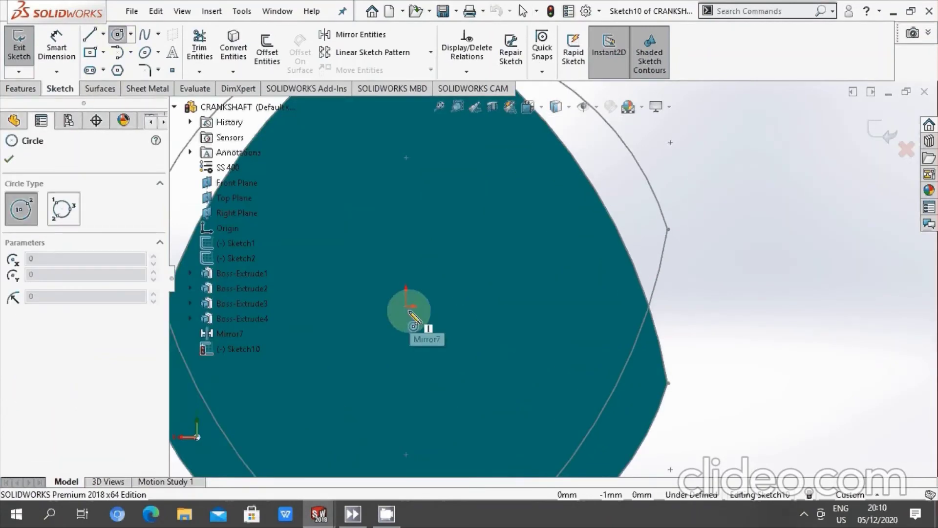
pyautogui.click(406, 305)
pyautogui.click(491, 355)
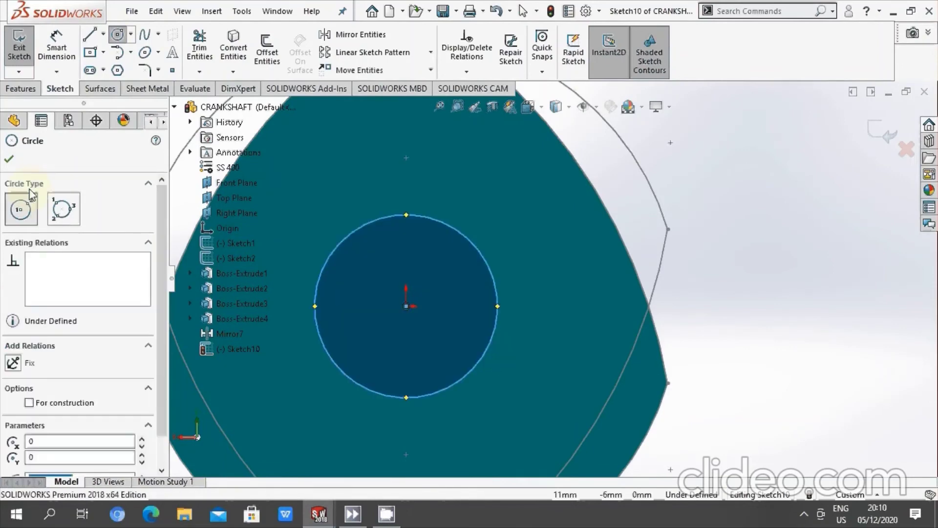
pyautogui.click(9, 159)
pyautogui.click(57, 47)
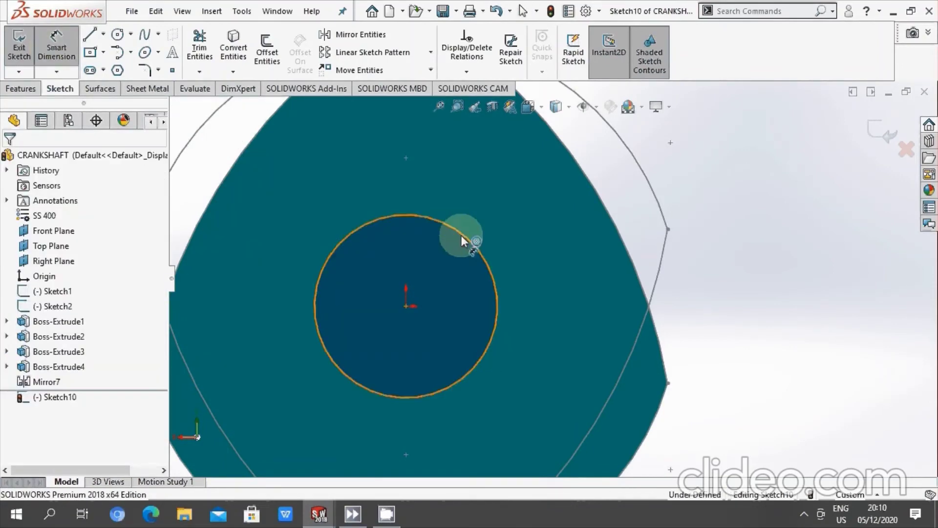
pyautogui.click(462, 237)
pyautogui.click(731, 293)
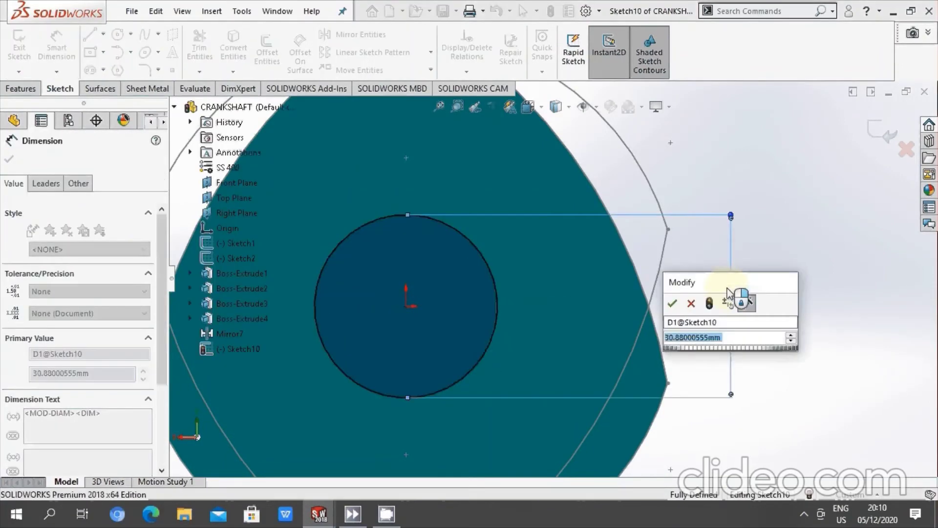
pyautogui.write('32')
pyautogui.press('Return')
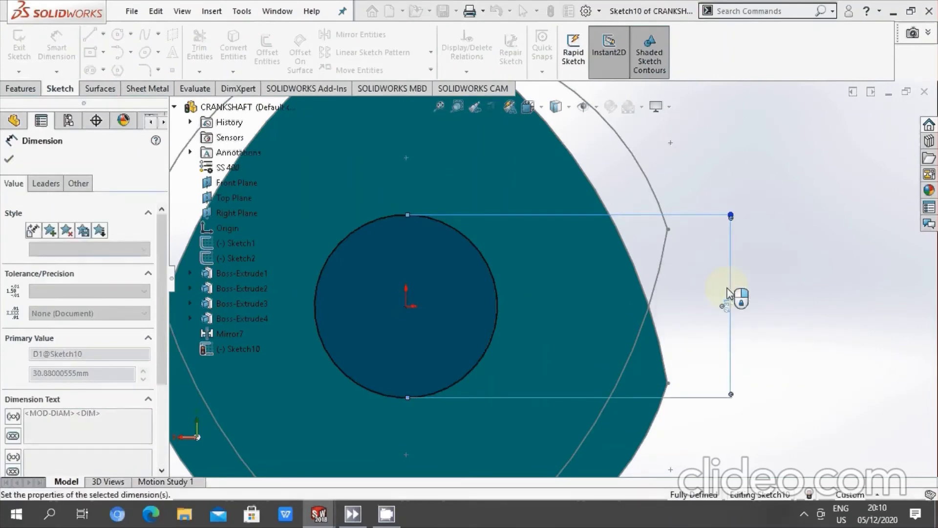
pyautogui.click(9, 158)
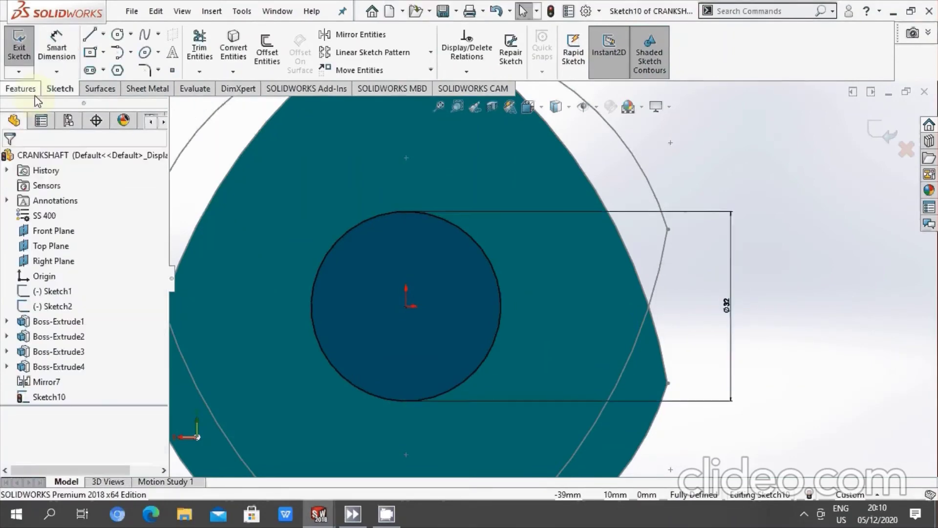
# Step: Exit the sketch and extrude the circle 5 mm as Boss-Extrude7
pyautogui.click(21, 88)
pyautogui.scroll(5, 631, 225)
pyautogui.moveTo(639, 233)
pyautogui.mouseDown(button='middle')
pyautogui.moveTo(544, 278)
pyautogui.moveTo(541, 310)
pyautogui.mouseUp(button='middle')
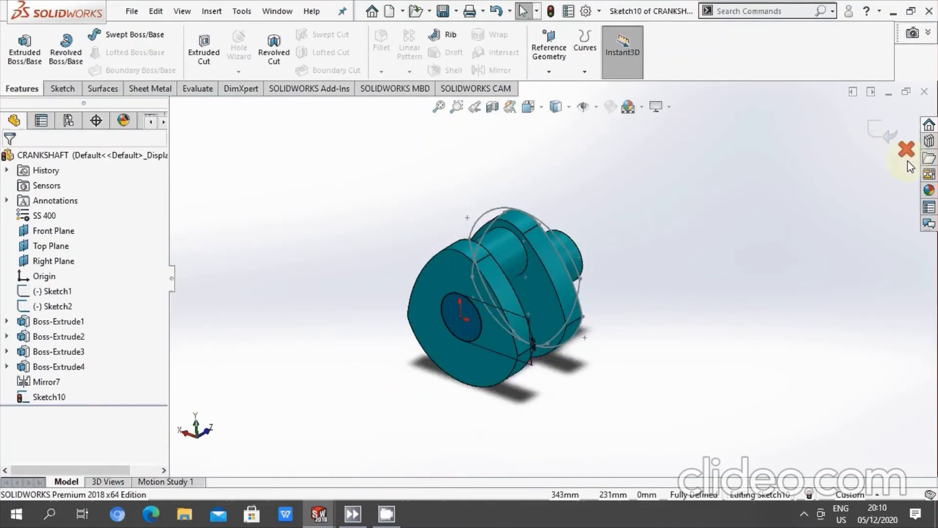
pyautogui.click(887, 141)
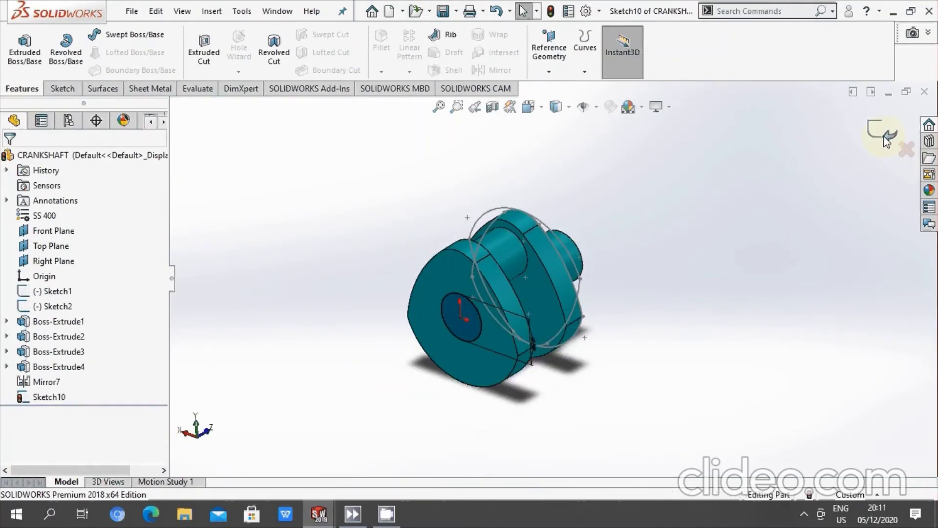
pyautogui.click(30, 60)
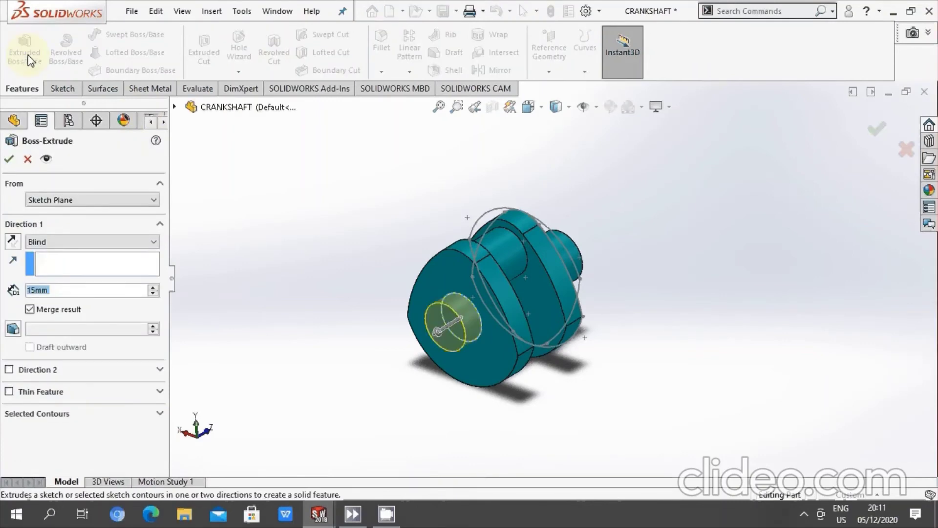
pyautogui.write('5')
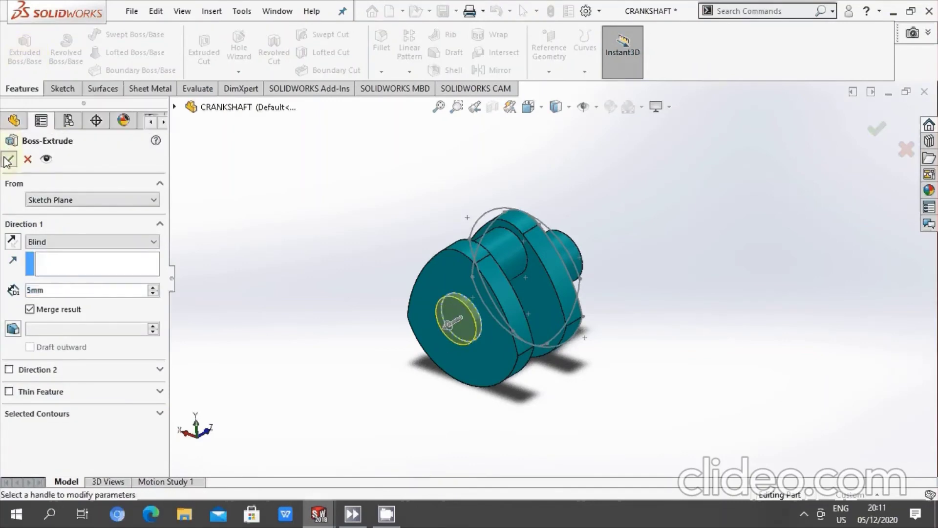
pyautogui.click(8, 160)
pyautogui.moveTo(388, 335)
pyautogui.mouseDown(button='middle')
pyautogui.moveTo(384, 319)
pyautogui.moveTo(390, 352)
pyautogui.moveTo(392, 331)
pyautogui.mouseUp(button='middle')
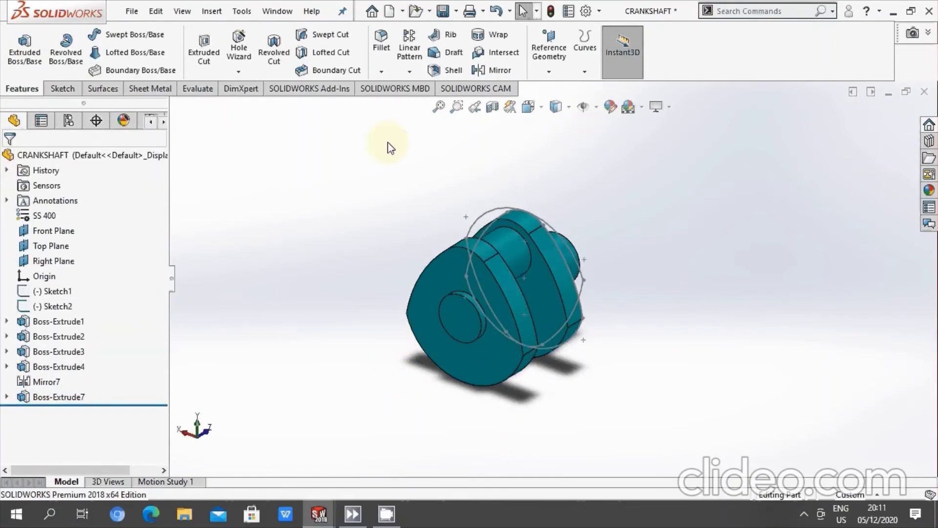
# Step: Start a new sketch on the round boss's end face and view it Normal To
pyautogui.click(63, 89)
pyautogui.click(19, 44)
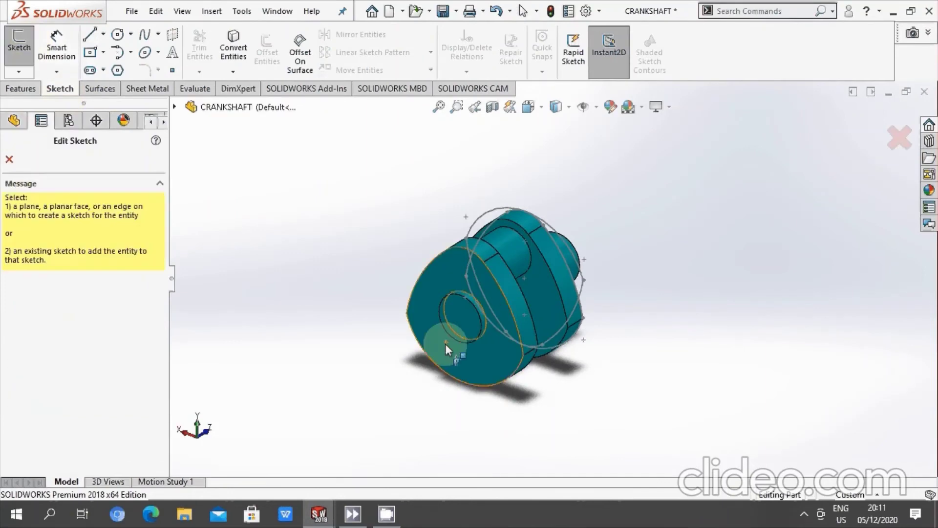
pyautogui.scroll(-3, 445, 344)
pyautogui.click(494, 307)
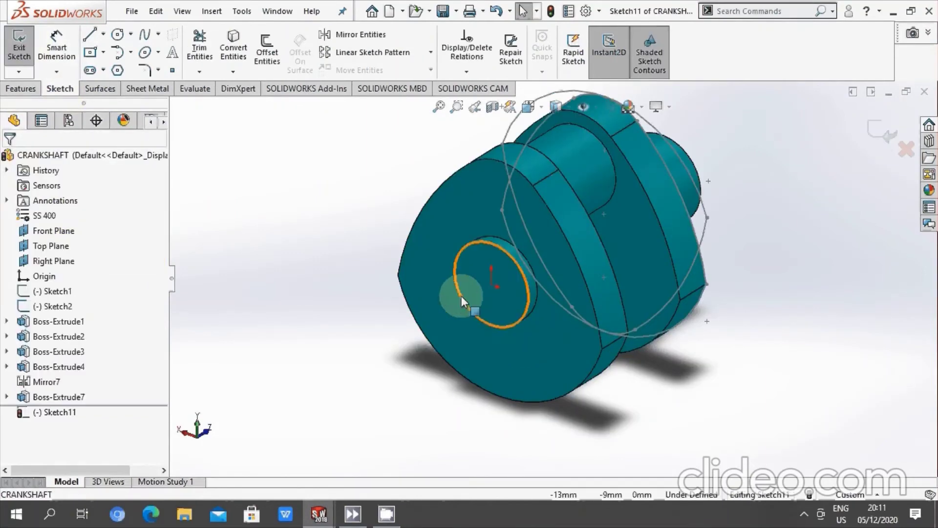
pyautogui.scroll(3, 537, 171)
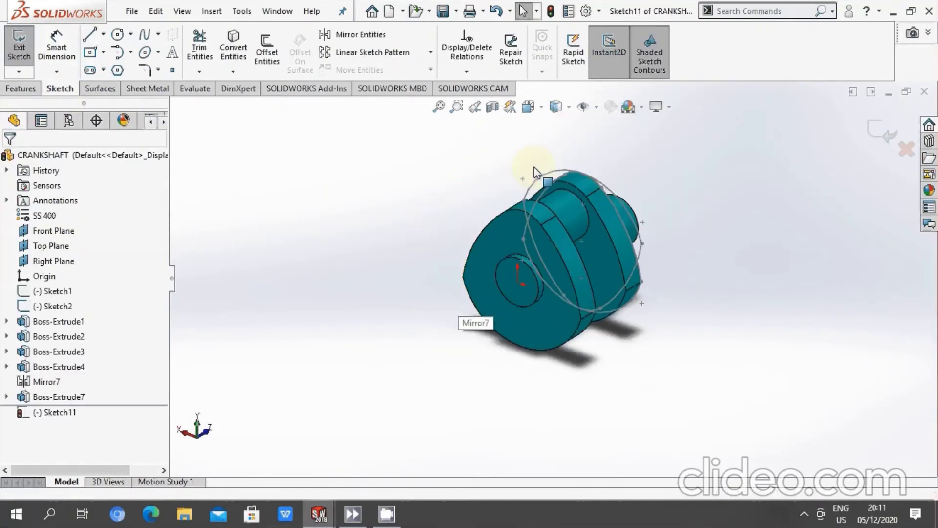
pyautogui.scroll(-3, 537, 156)
pyautogui.hotkey('ctrl', 'space')
pyautogui.click(543, 108)
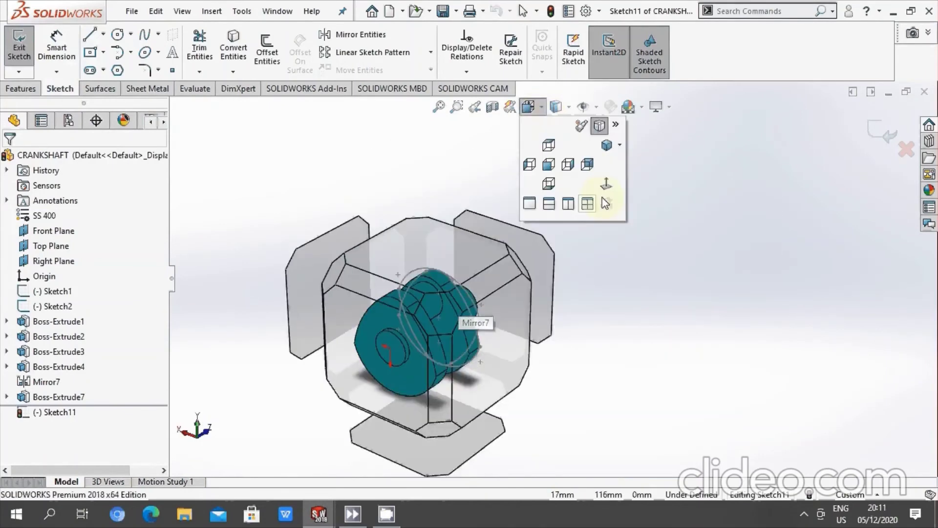
pyautogui.click(589, 201)
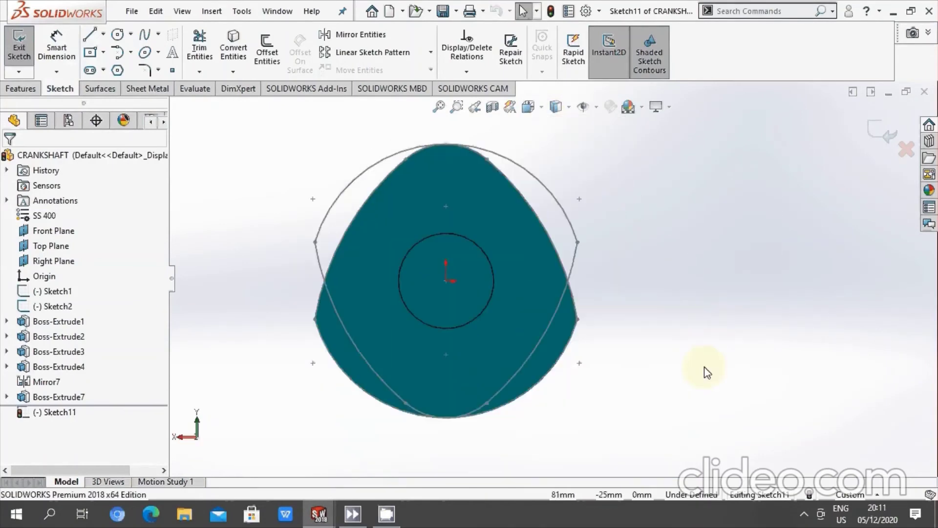
# Step: Convert Sketch2's four outer lobe arcs (Arc1–Arc4) into the sketch
pyautogui.click(233, 46)
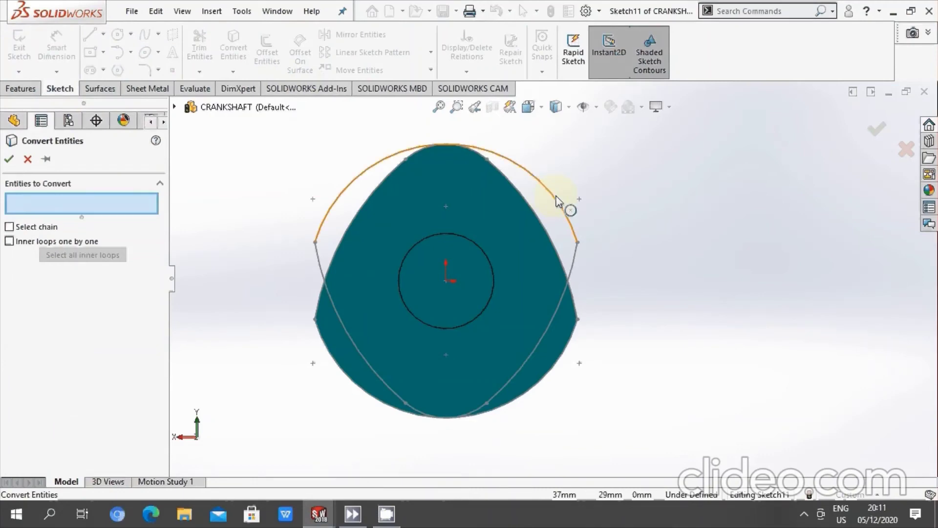
pyautogui.click(559, 201)
pyautogui.click(579, 262)
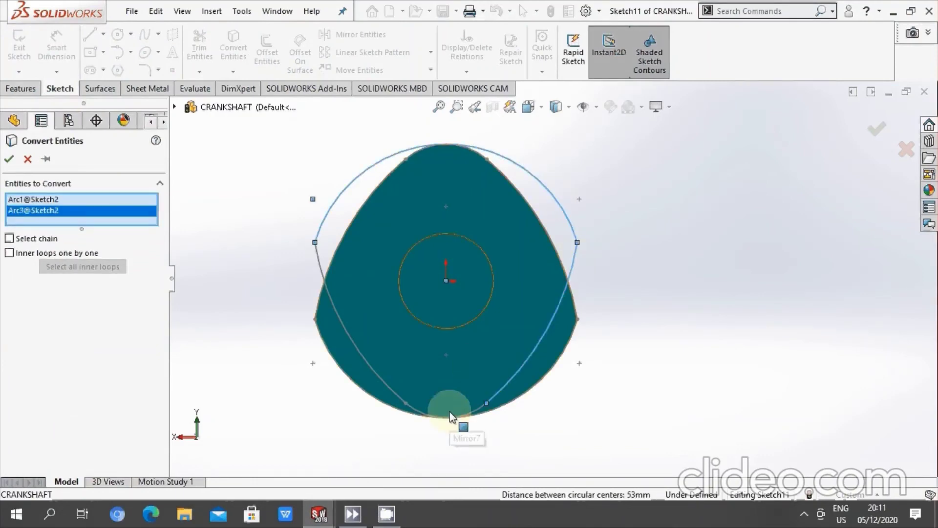
pyautogui.scroll(-3, 456, 420)
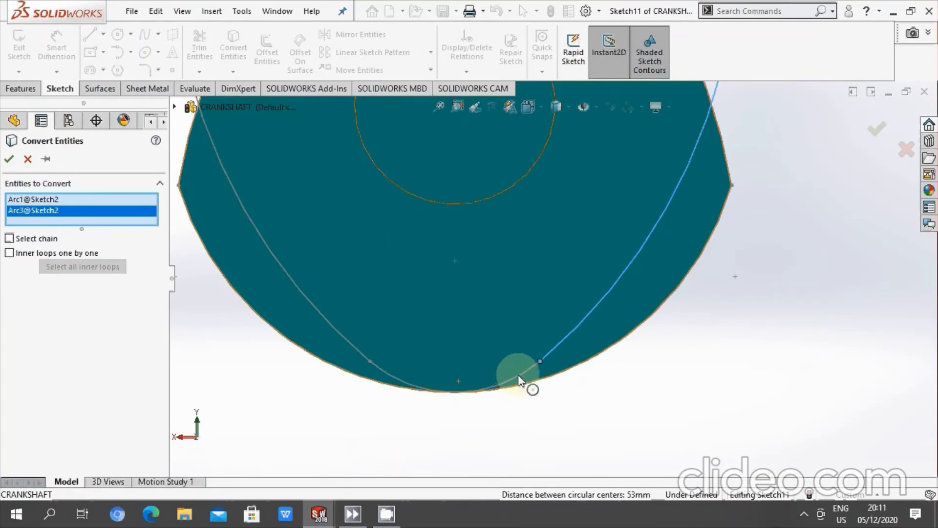
pyautogui.click(521, 381)
pyautogui.click(373, 383)
pyautogui.scroll(3, 330, 296)
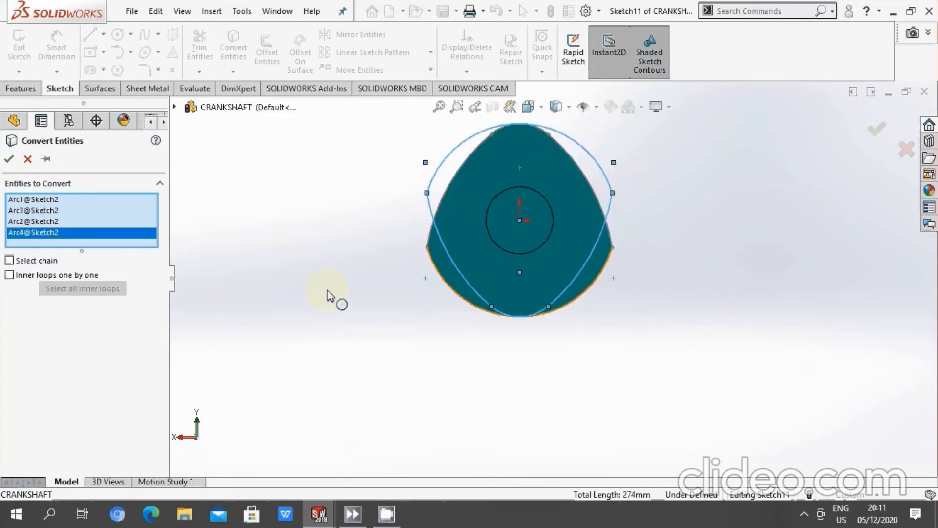
pyautogui.click(9, 159)
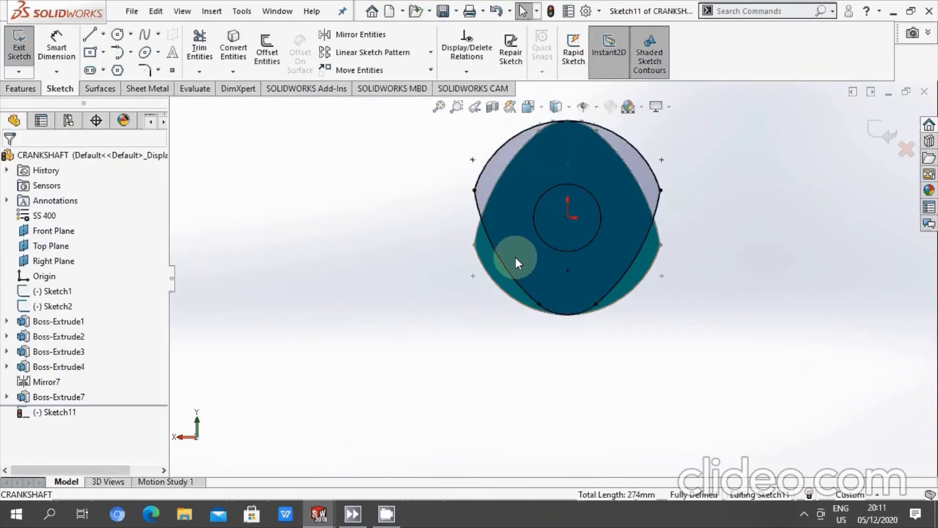
pyautogui.moveTo(515, 257); pyautogui.dragTo(509, 278, button='middle')
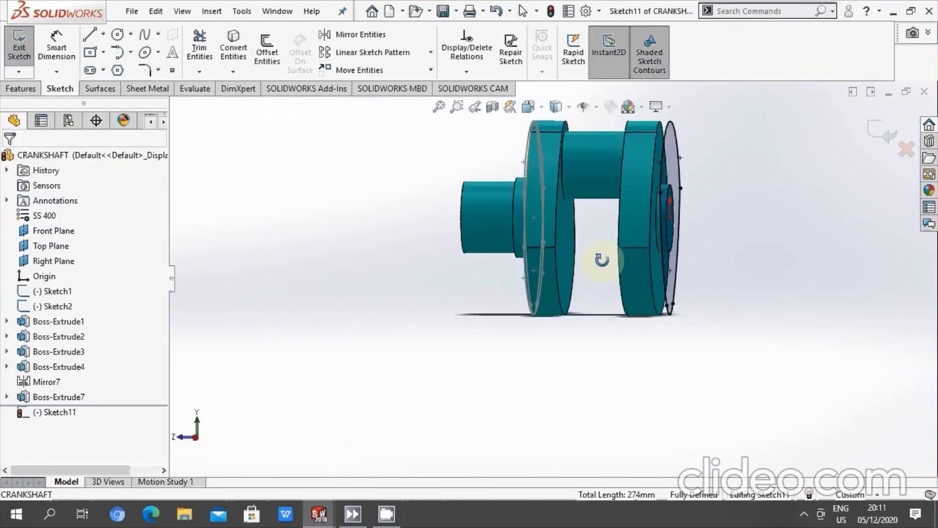
# Step: Exit Sketch11, extrude it 15 mm as Boss-Extrude8, then clear the selection
pyautogui.click(889, 135)
pyautogui.scroll(-2, 542, 239)
pyautogui.scroll(-2, 540, 237)
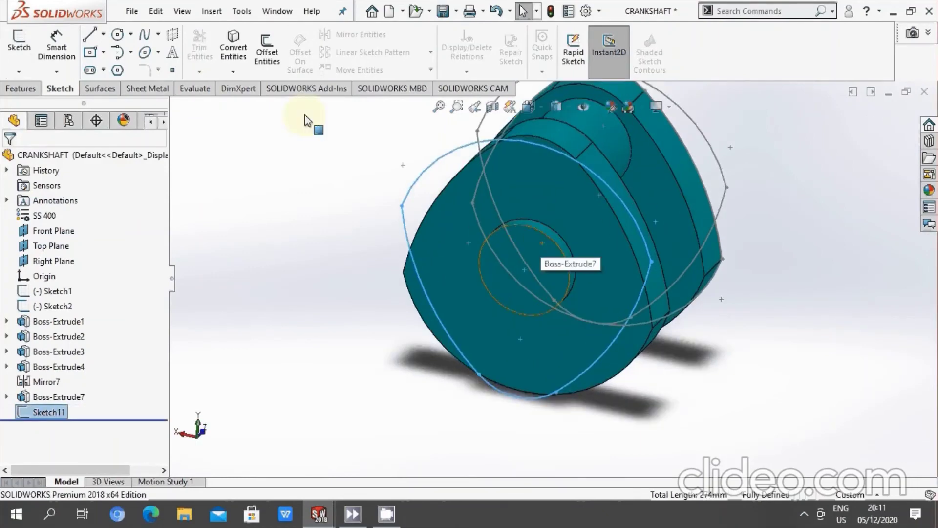
pyautogui.click(22, 88)
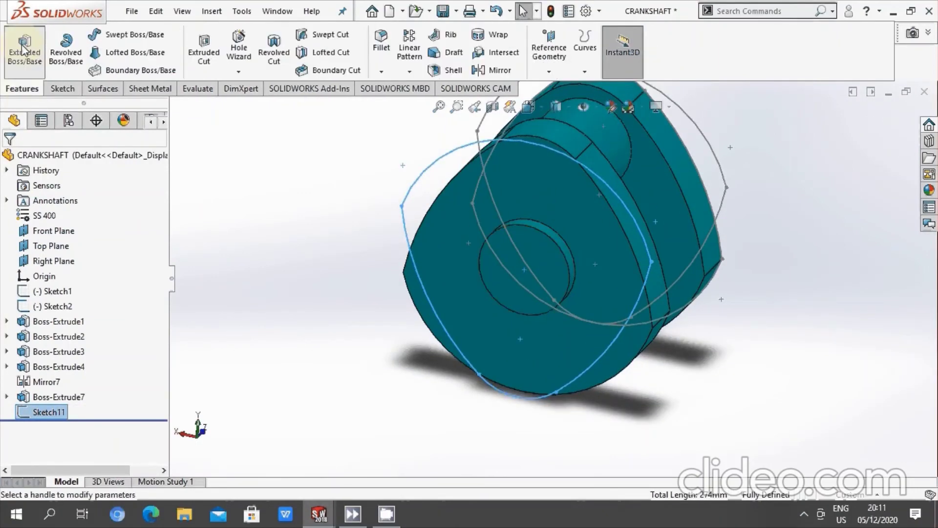
pyautogui.click(22, 49)
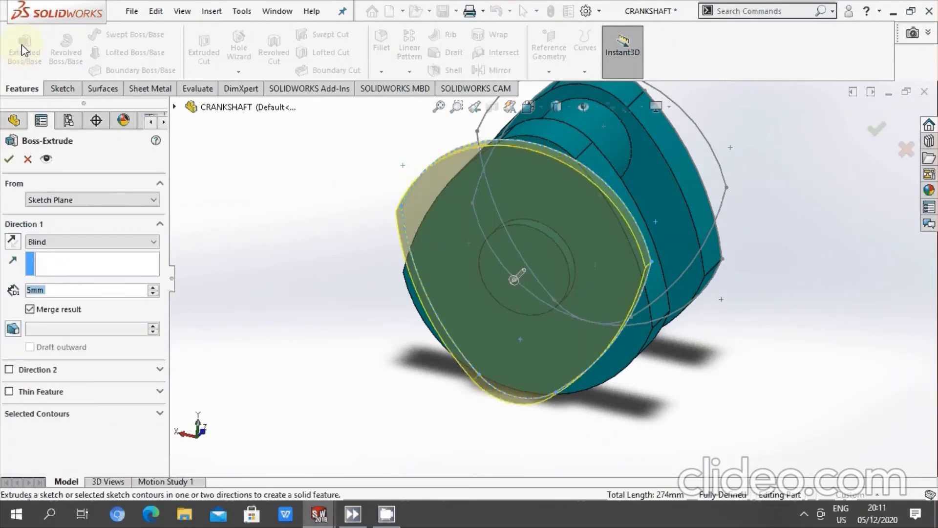
pyautogui.write('15')
pyautogui.press('Return')
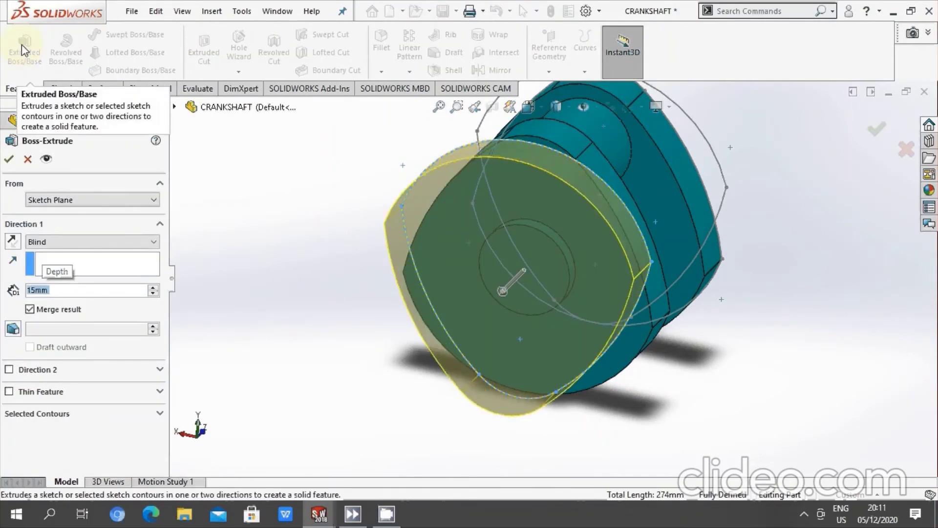
pyautogui.click(8, 162)
pyautogui.moveTo(523, 245)
pyautogui.mouseDown(button='middle')
pyautogui.moveTo(432, 231)
pyautogui.moveTo(513, 230)
pyautogui.mouseUp(button='middle')
pyautogui.click(336, 199)
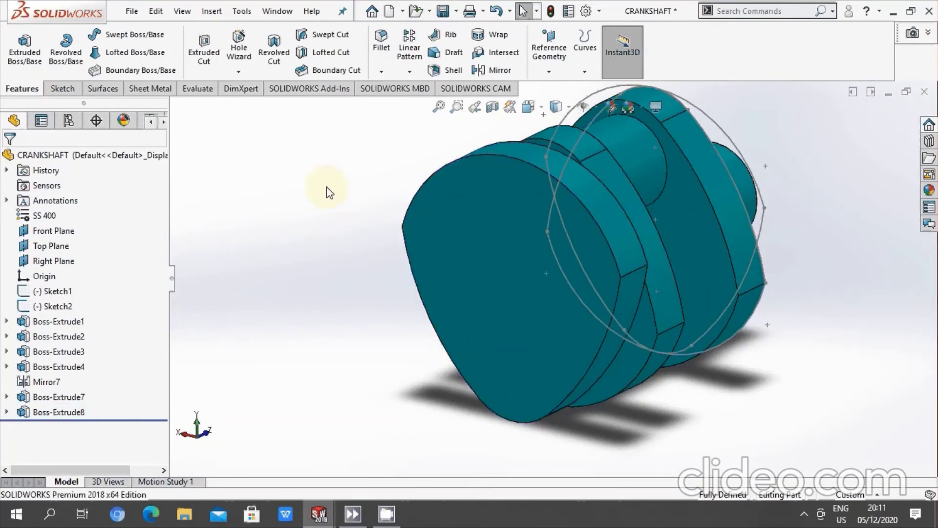
# Step: Start a sketch on the crankshaft's front face and view it Normal To
pyautogui.click(62, 89)
pyautogui.click(19, 43)
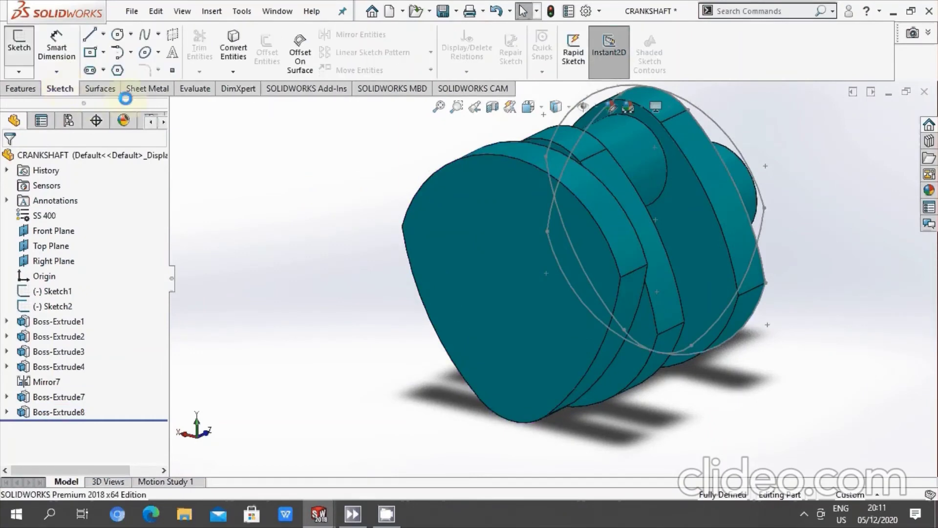
pyautogui.click(544, 287)
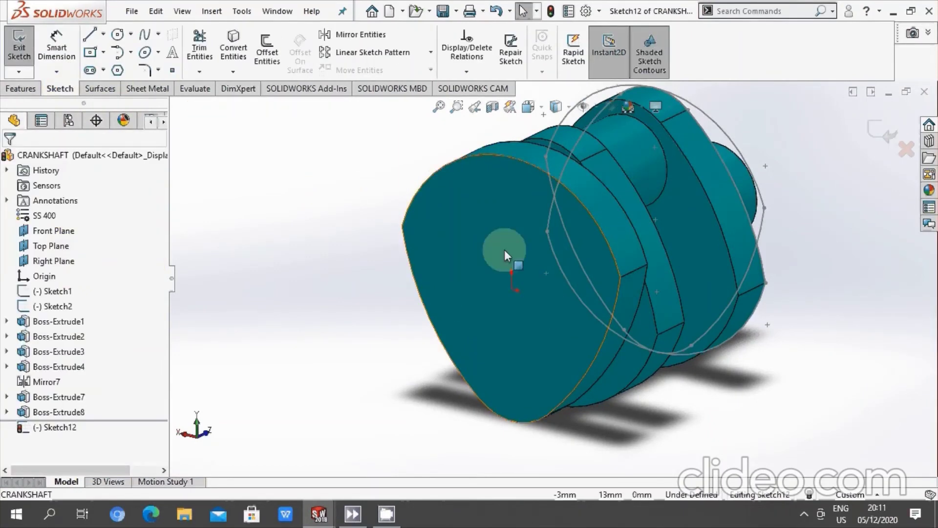
pyautogui.click(538, 110)
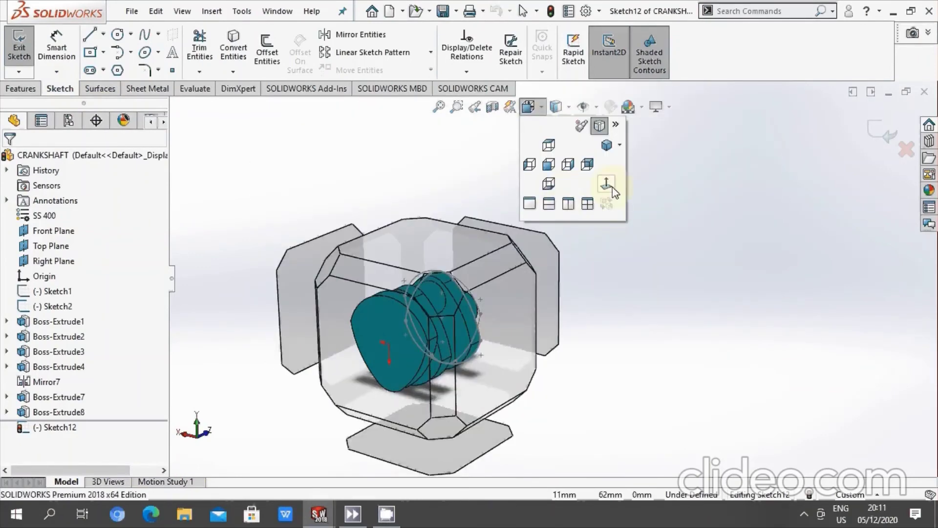
pyautogui.click(612, 186)
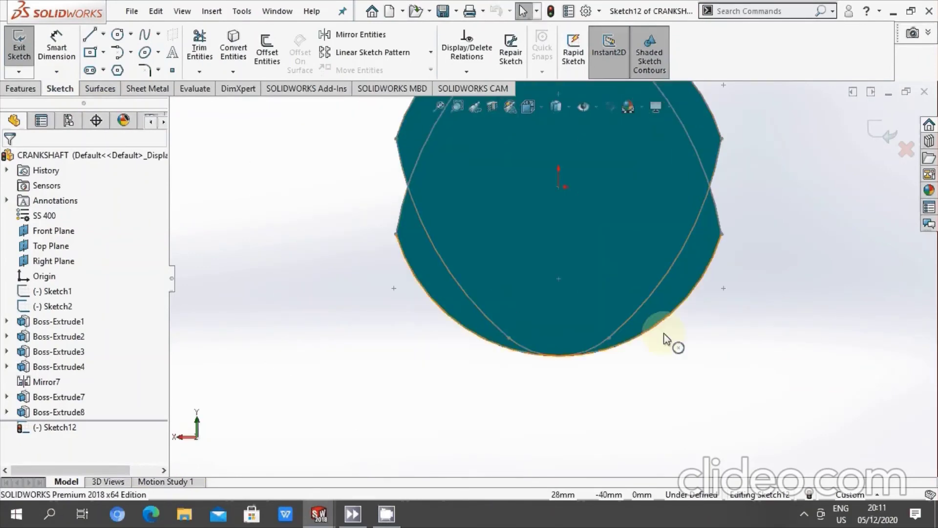
# Step: Draw a circle centred 25 mm below the origin
pyautogui.click(118, 34)
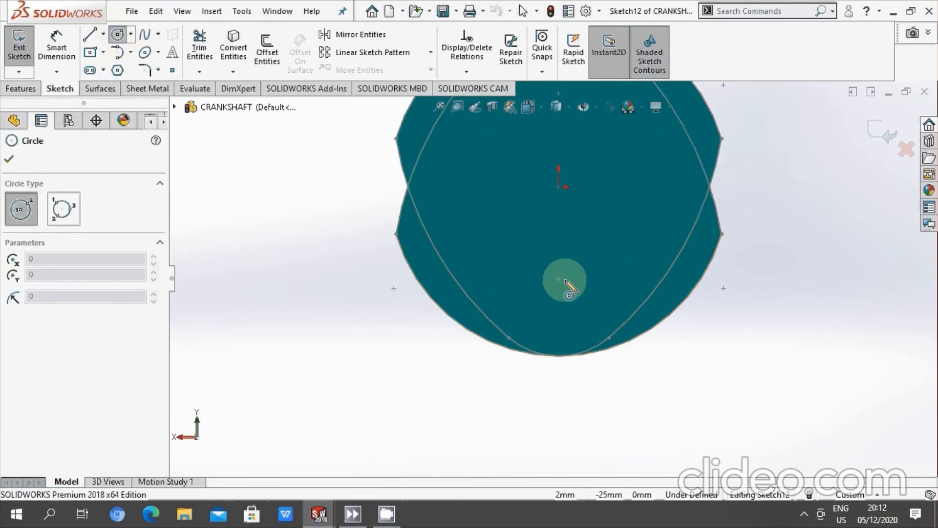
pyautogui.click(559, 278)
pyautogui.click(598, 303)
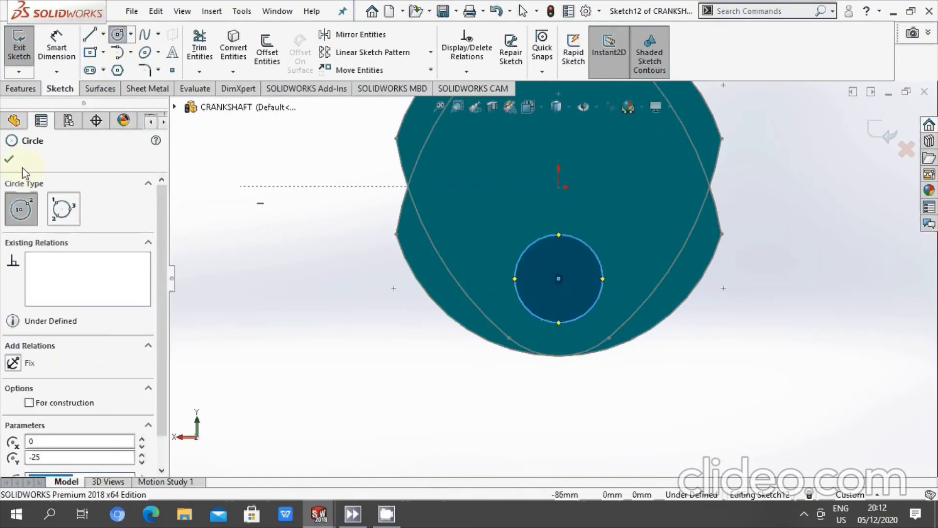
pyautogui.click(10, 160)
# Step: Dimension the circle to 32 mm diameter and exit the sketch
pyautogui.click(56, 49)
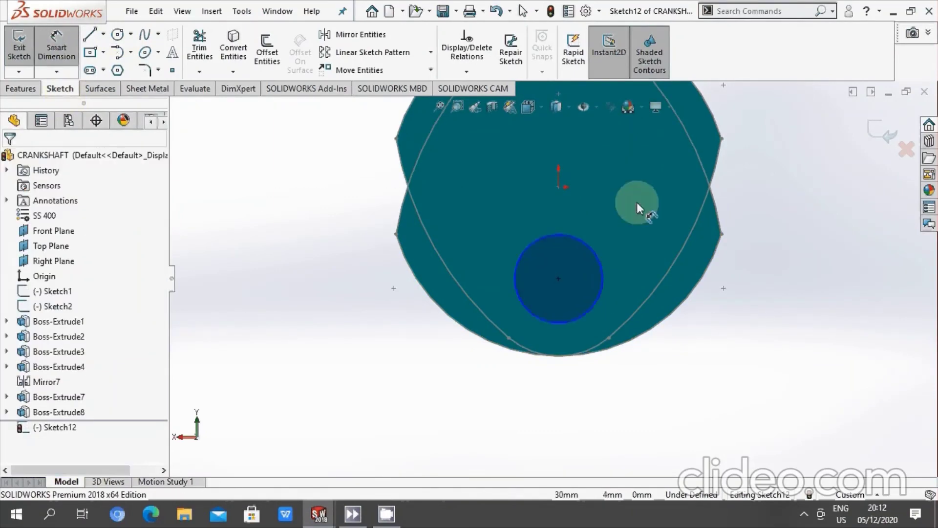
pyautogui.click(602, 264)
pyautogui.click(755, 288)
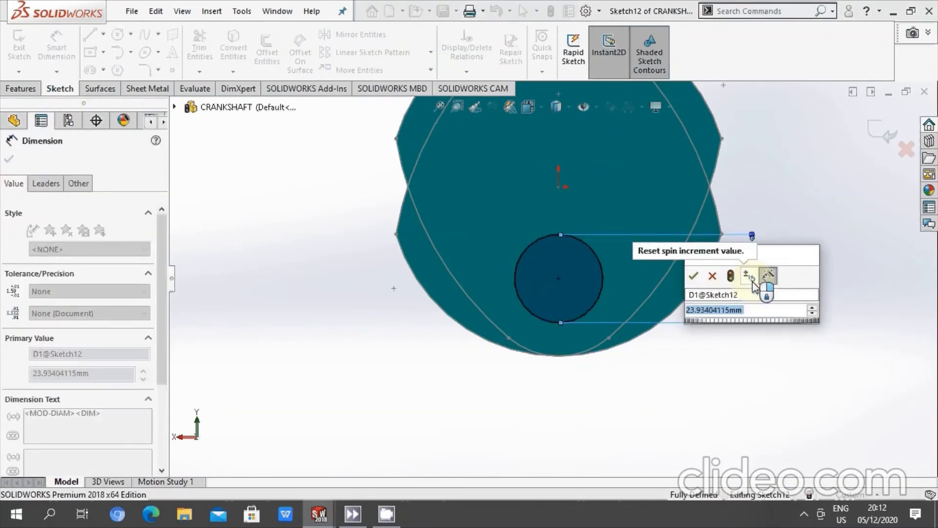
pyautogui.write('32')
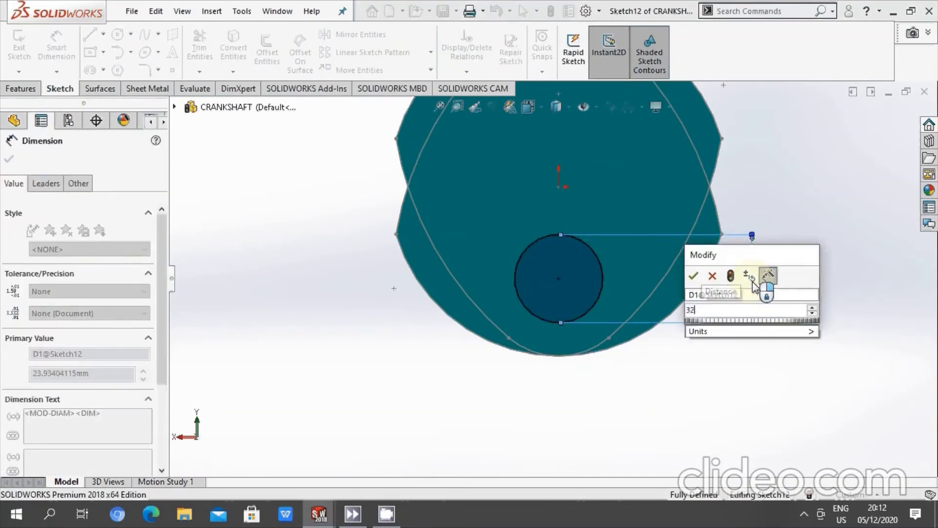
pyautogui.press('Return')
pyautogui.click(8, 159)
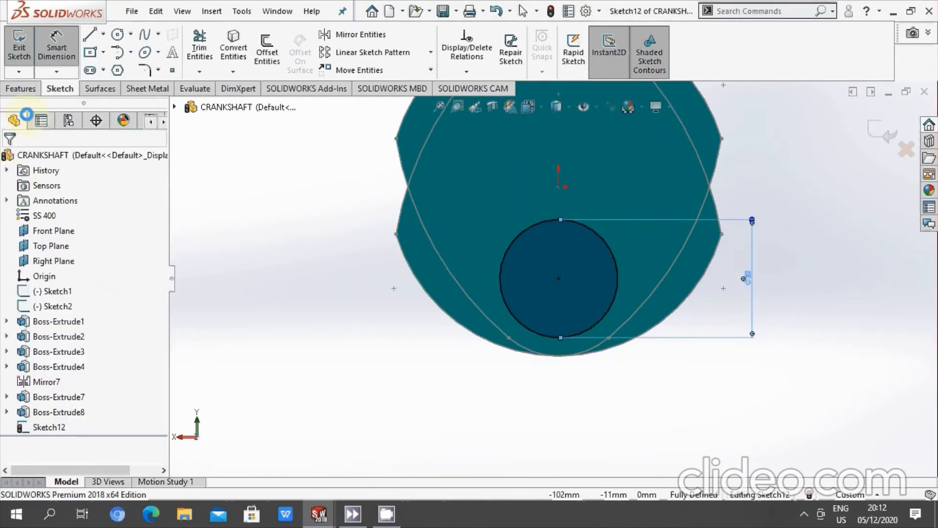
pyautogui.click(875, 130)
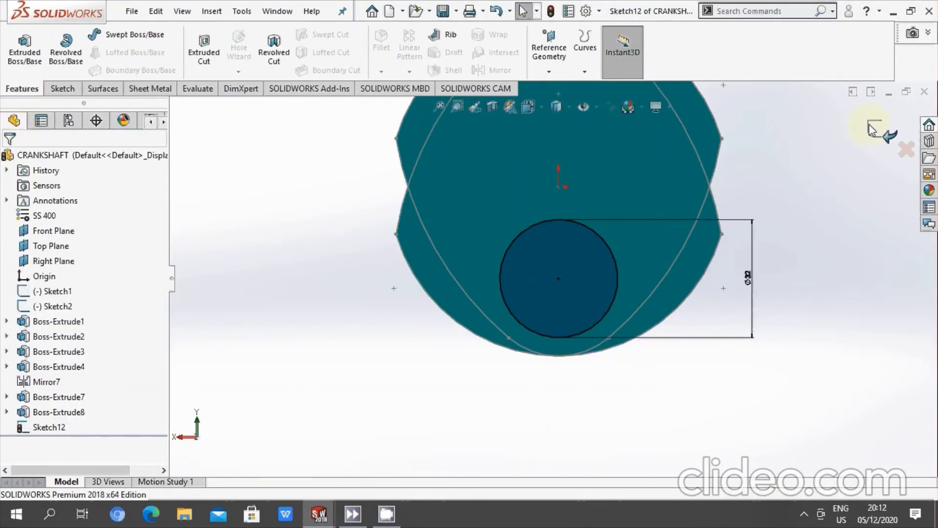
# Step: Extrude Sketch12's Ø32 circle 30 mm blind as stub shaft Boss-Extrude9
pyautogui.moveTo(696, 230)
pyautogui.mouseDown(button='middle')
pyautogui.moveTo(592, 235)
pyautogui.moveTo(628, 328)
pyautogui.mouseUp(button='middle')
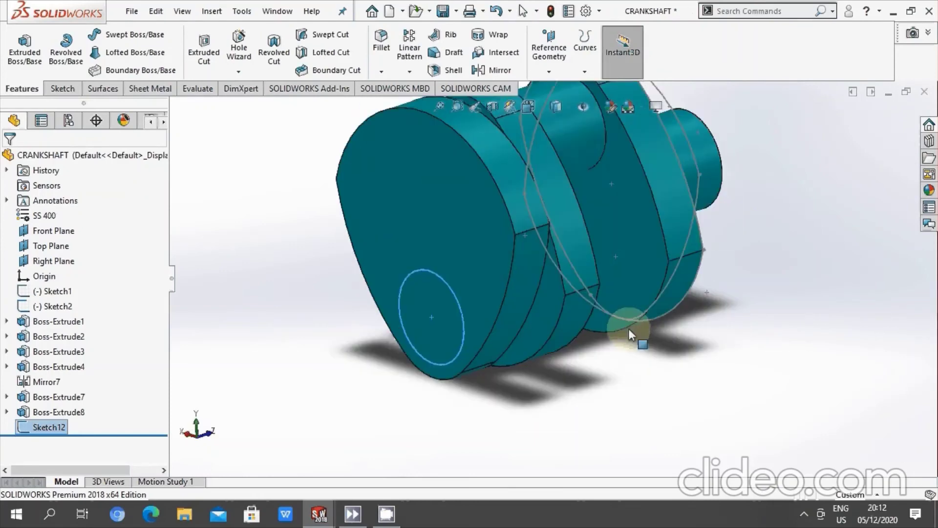
pyautogui.click(27, 64)
pyautogui.click(460, 315)
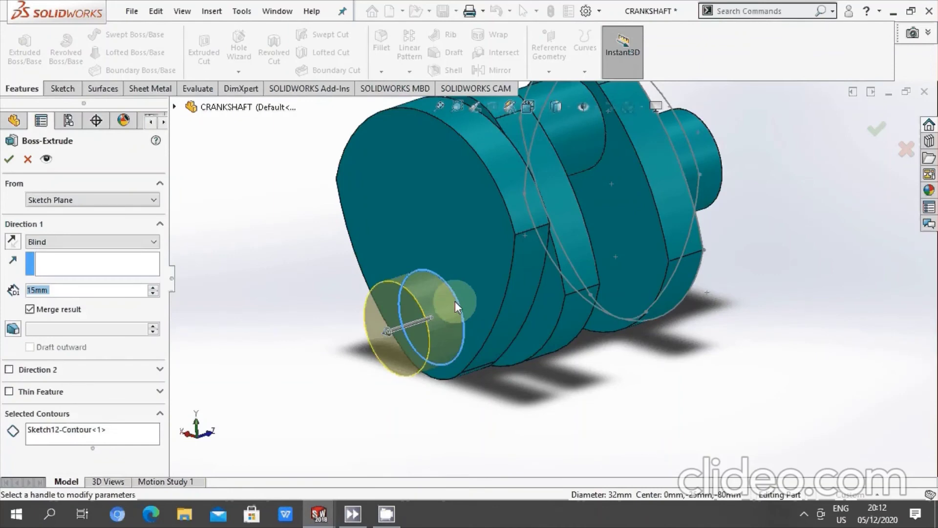
pyautogui.write('30')
pyautogui.press('Return')
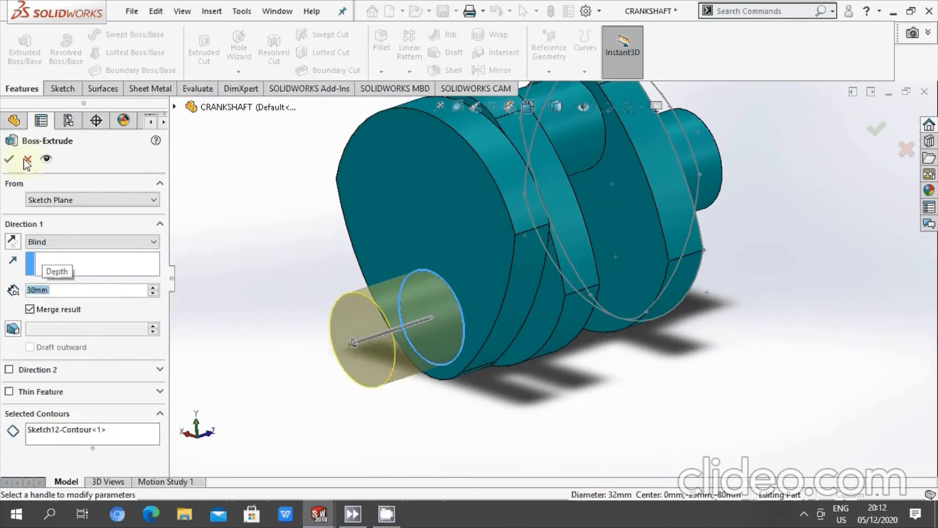
pyautogui.click(8, 159)
pyautogui.moveTo(582, 288)
pyautogui.mouseDown(button='middle')
pyautogui.moveTo(582, 156)
pyautogui.moveTo(666, 379)
pyautogui.mouseUp(button='middle')
pyautogui.click(666, 379)
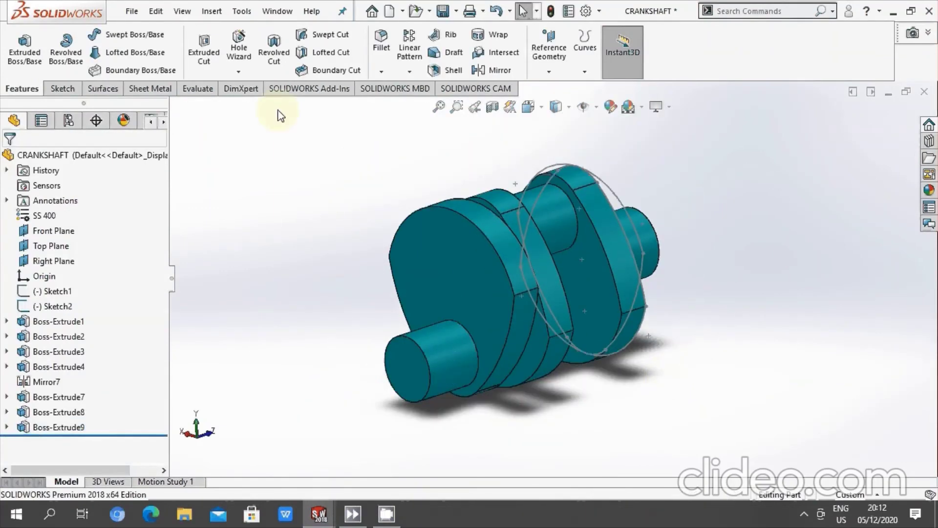
# Step: Start a new sketch on the stub shaft's end face and view it Normal To
pyautogui.click(77, 88)
pyautogui.click(22, 48)
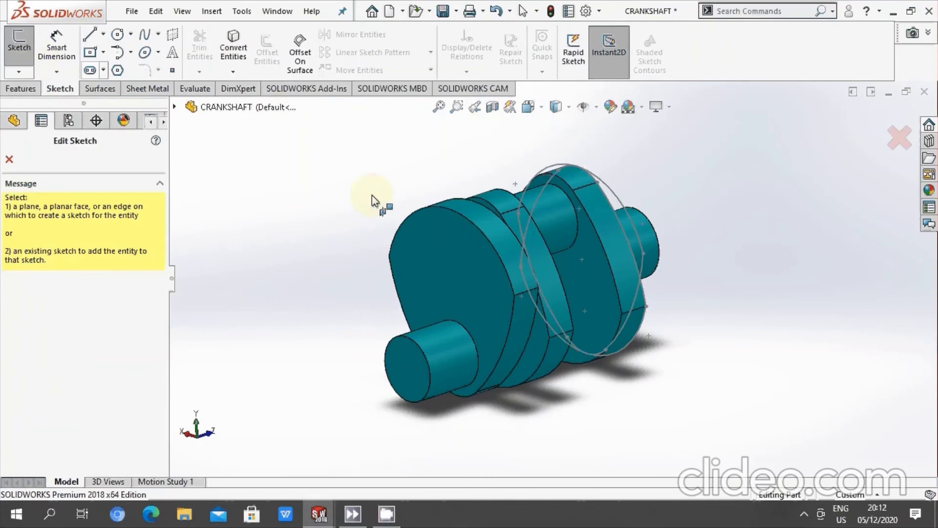
pyautogui.click(410, 376)
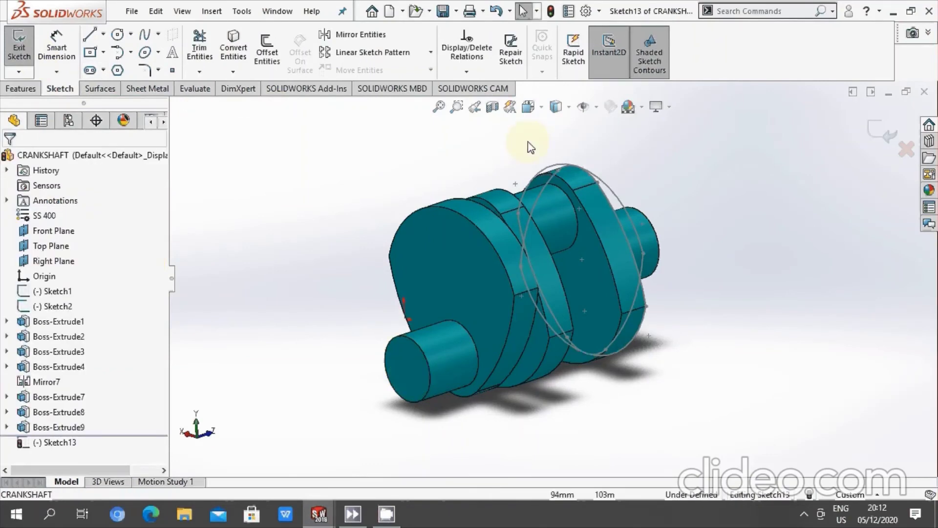
pyautogui.click(541, 108)
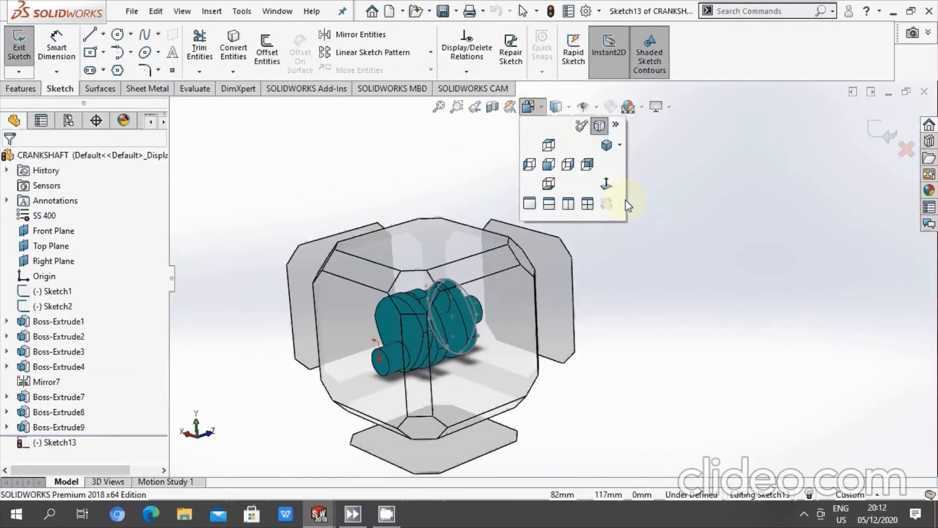
pyautogui.click(607, 204)
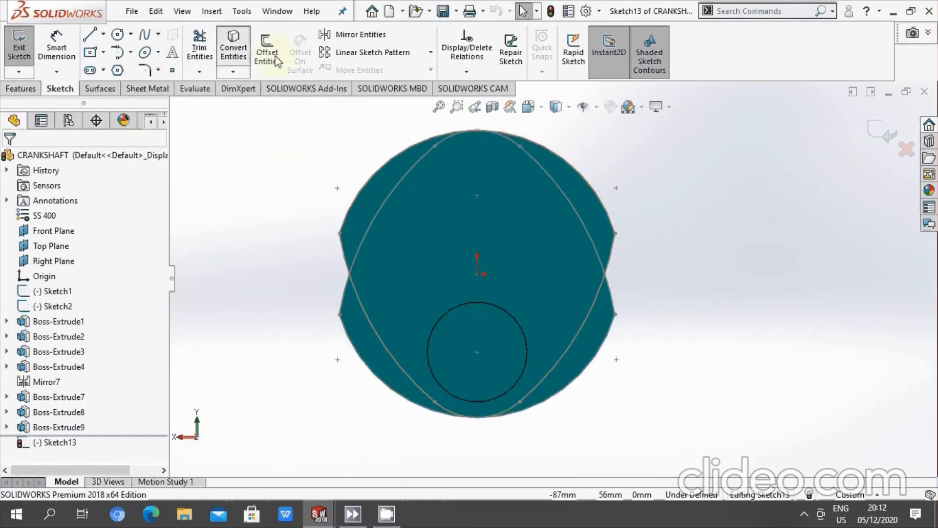
# Step: Convert Sketch2's four cam-lobe arcs (Arc1–Arc4) into the new sketch
pyautogui.click(611, 210)
pyautogui.click(577, 352)
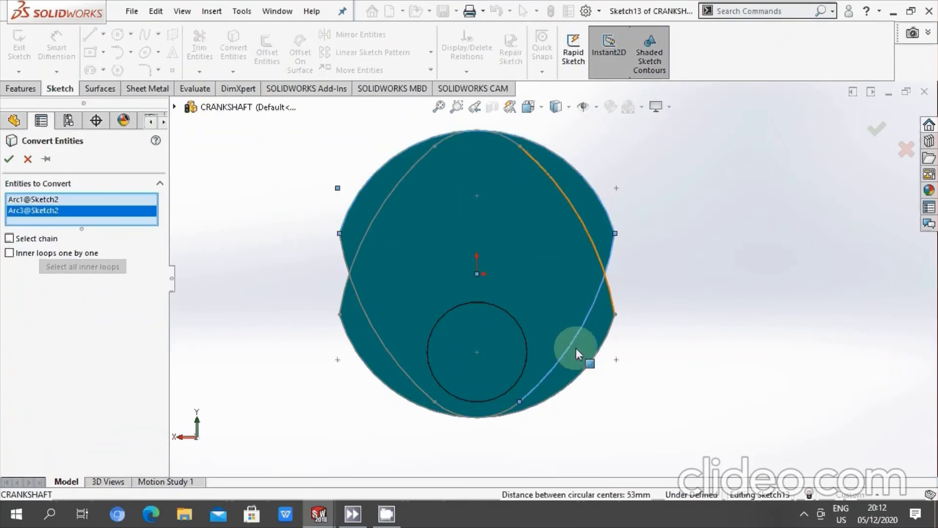
pyautogui.click(514, 412)
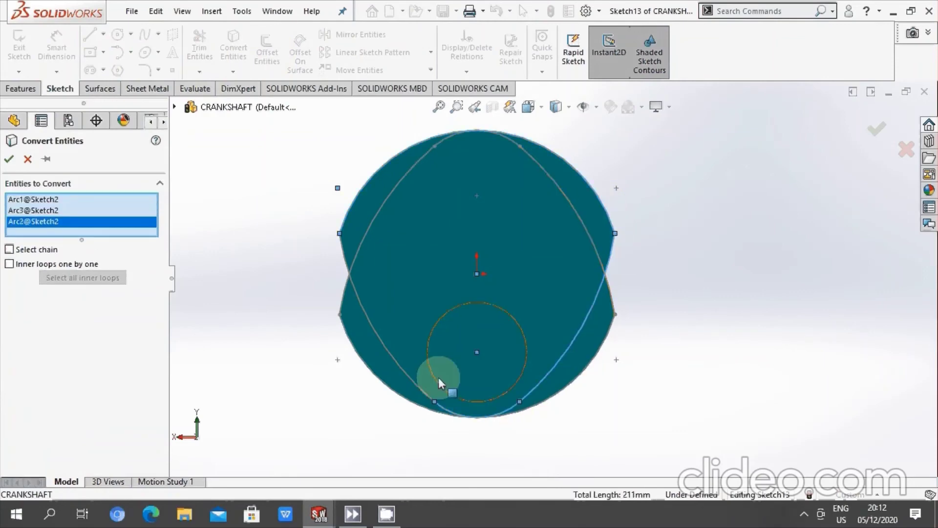
pyautogui.click(411, 384)
pyautogui.click(9, 160)
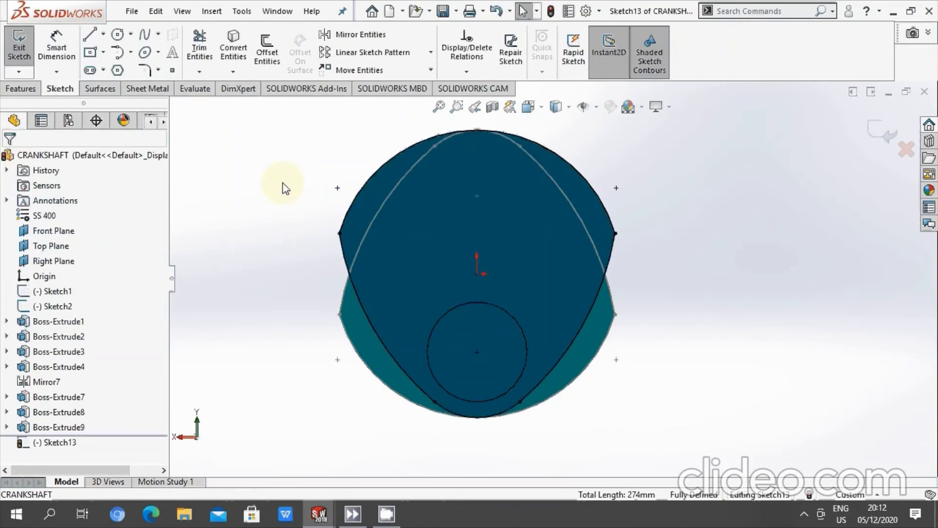
pyautogui.moveTo(286, 188); pyautogui.dragTo(509, 218, button='middle')
# Step: Extrude Sketch13's cam profile 15 mm blind into an end web, then save the part
pyautogui.click(24, 90)
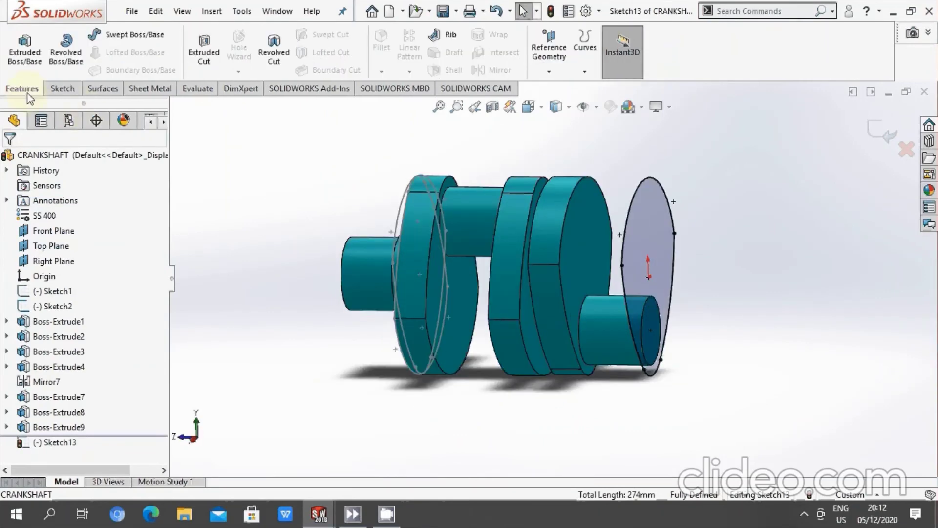
pyautogui.click(886, 131)
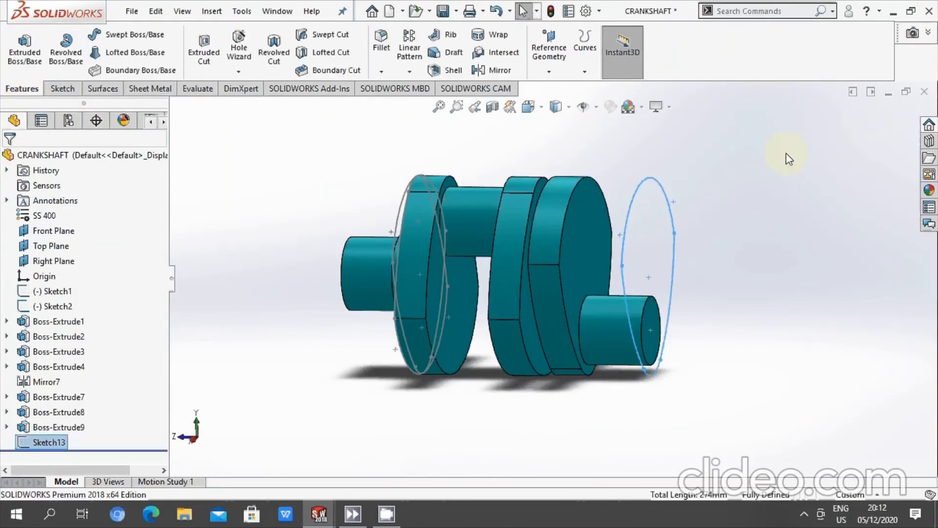
pyautogui.click(29, 61)
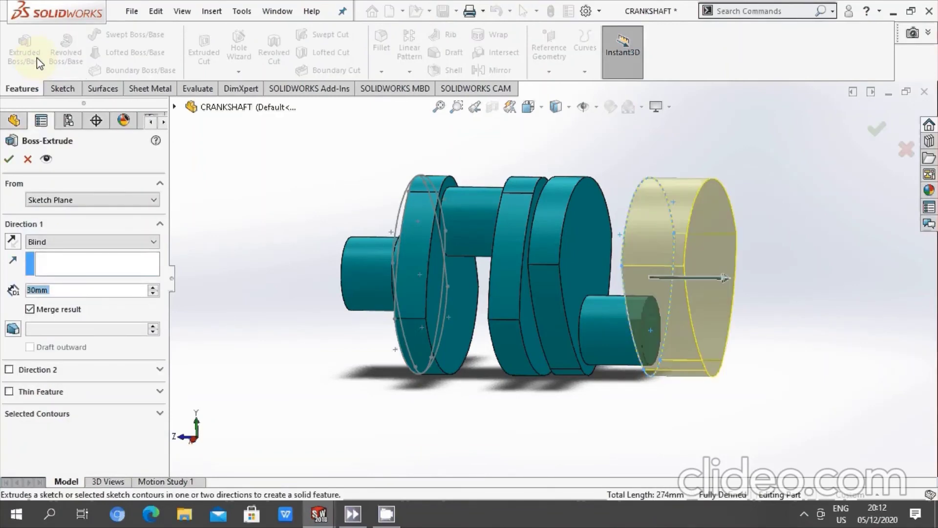
pyautogui.write('15')
pyautogui.press('Return')
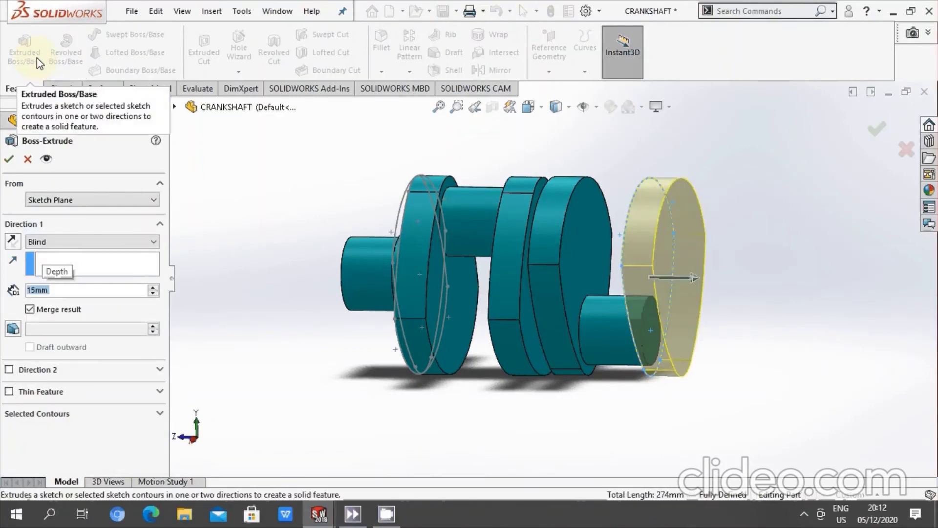
pyautogui.click(8, 159)
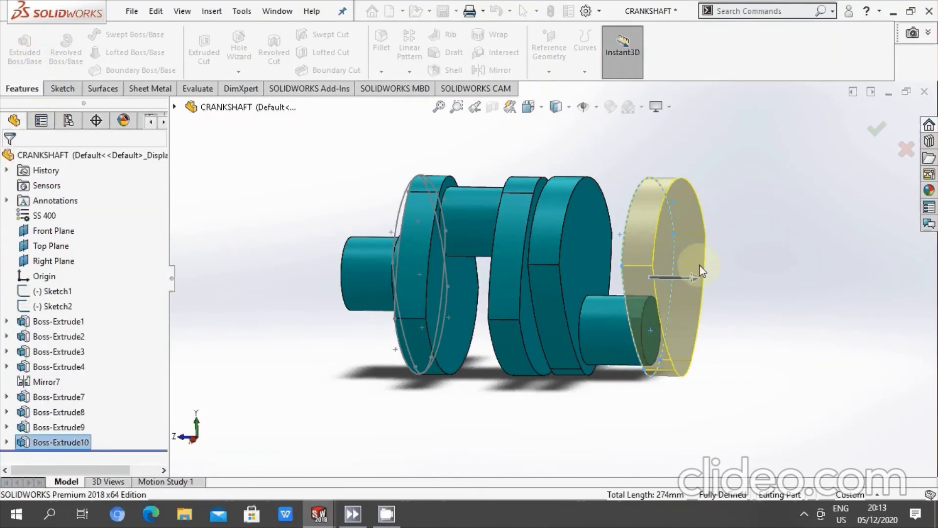
pyautogui.moveTo(700, 270)
pyautogui.mouseDown(button='middle')
pyautogui.moveTo(611, 233)
pyautogui.moveTo(485, 282)
pyautogui.moveTo(504, 289)
pyautogui.mouseUp(button='middle')
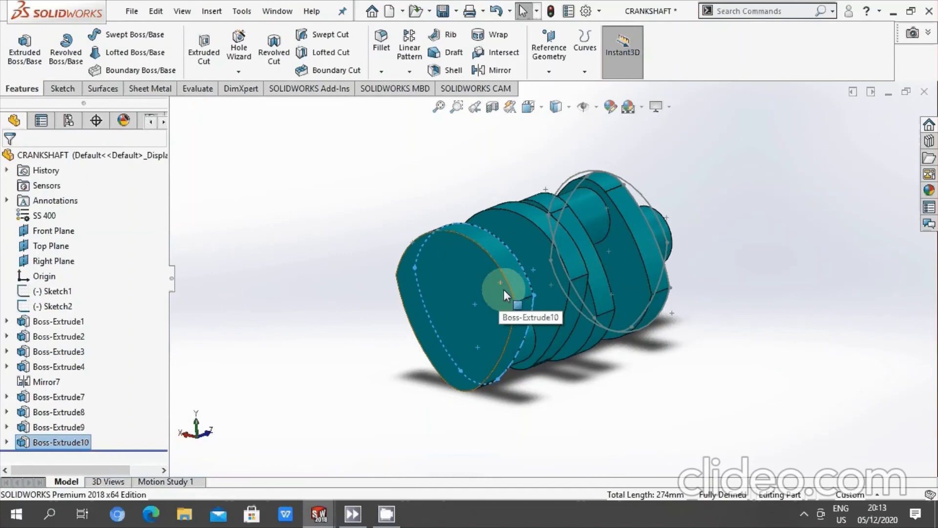
pyautogui.click(442, 14)
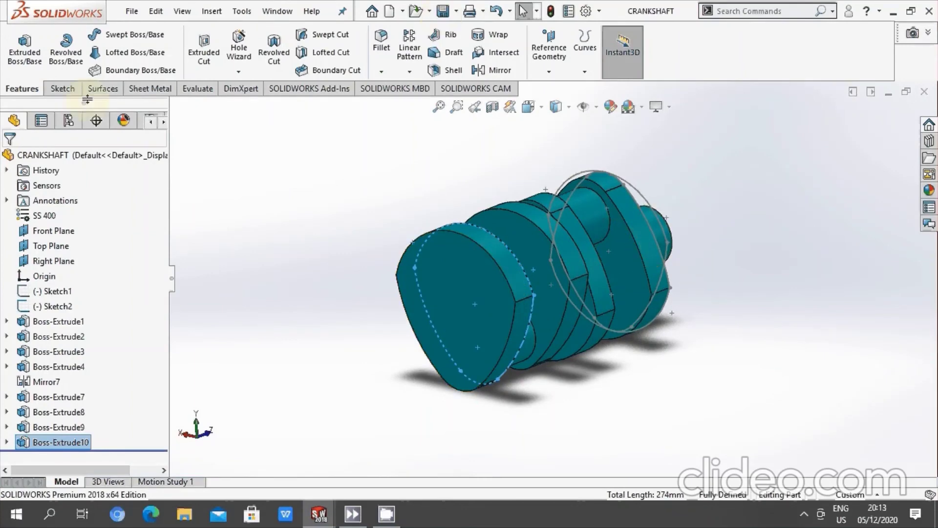
# Step: Start a sketch on the crankshaft's front face, viewed Normal To
pyautogui.click(62, 89)
pyautogui.click(19, 42)
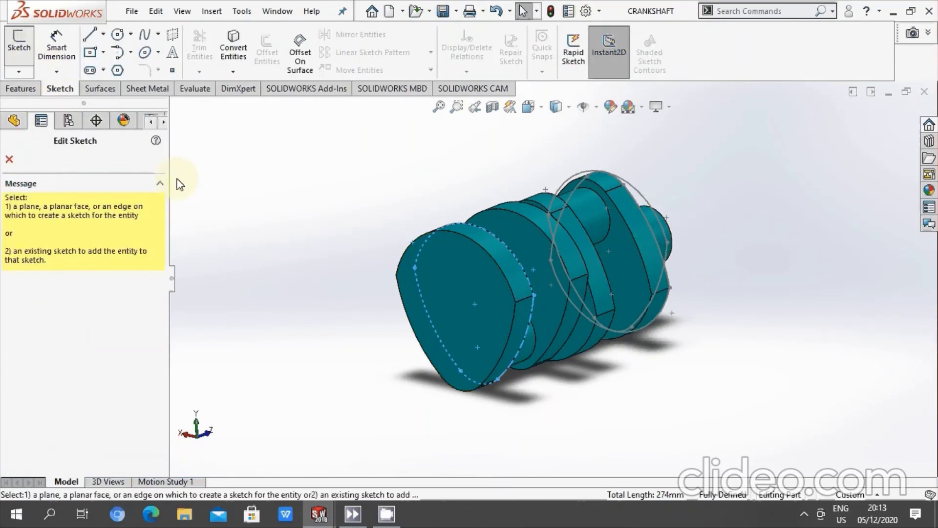
pyautogui.click(492, 308)
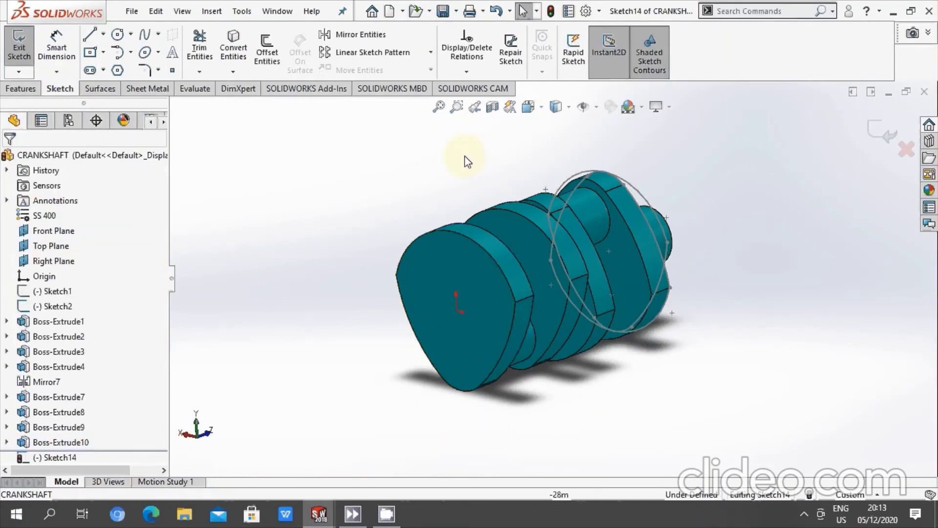
pyautogui.click(542, 115)
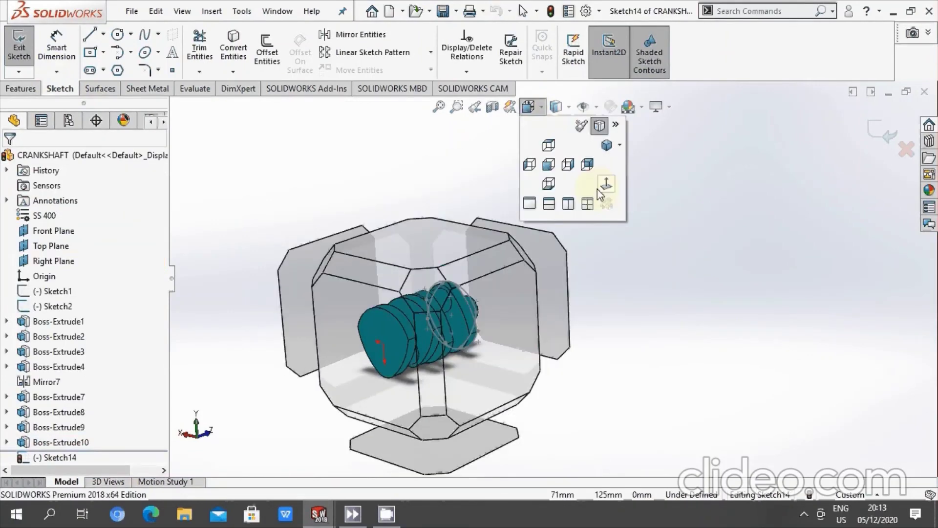
pyautogui.click(597, 189)
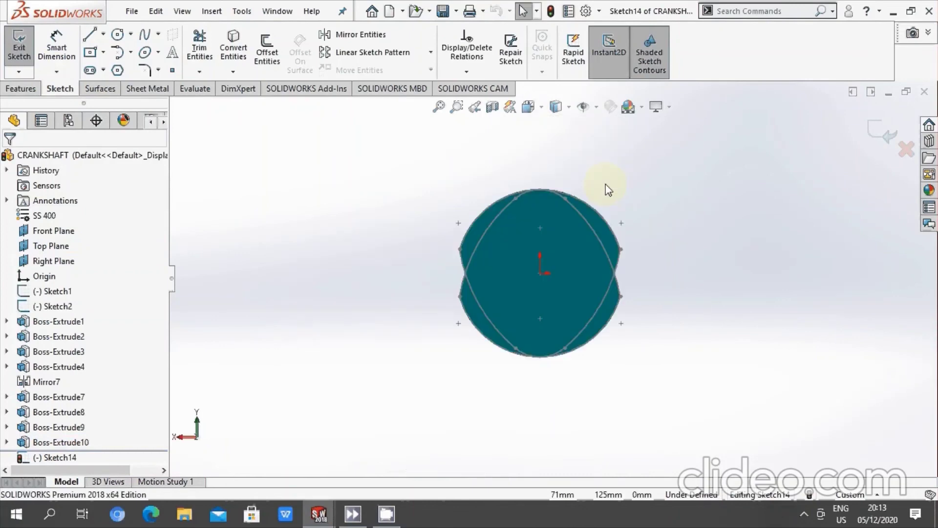
# Step: Draw a circle centred on the origin
pyautogui.click(118, 34)
pyautogui.scroll(-3, 550, 291)
pyautogui.click(529, 277)
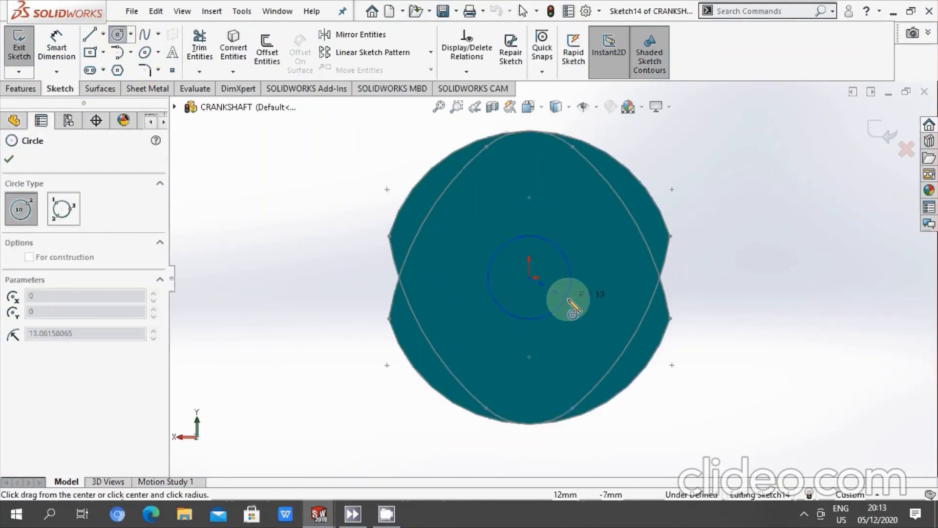
pyautogui.click(567, 300)
pyautogui.press('Escape')
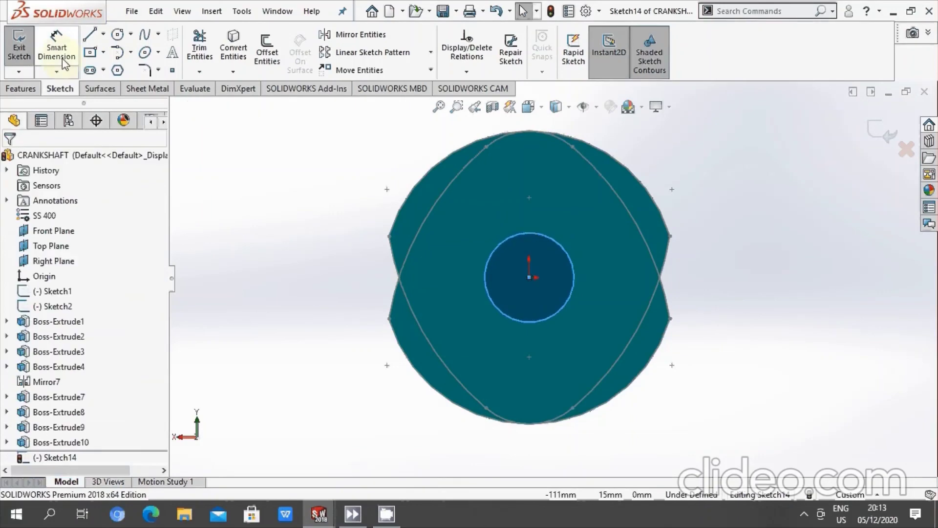
# Step: Dimension the circle to Ø32 mm and exit the sketch
pyautogui.click(56, 49)
pyautogui.click(563, 239)
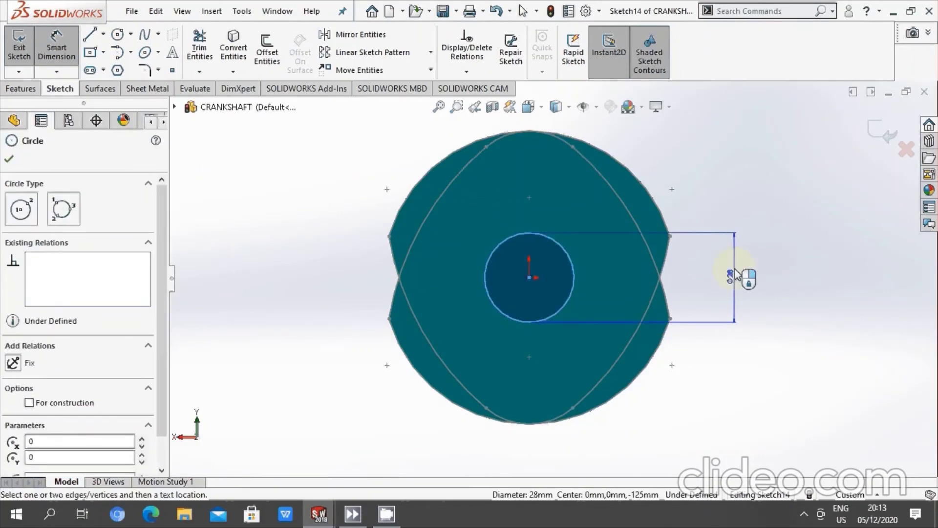
pyautogui.click(737, 274)
pyautogui.write('32')
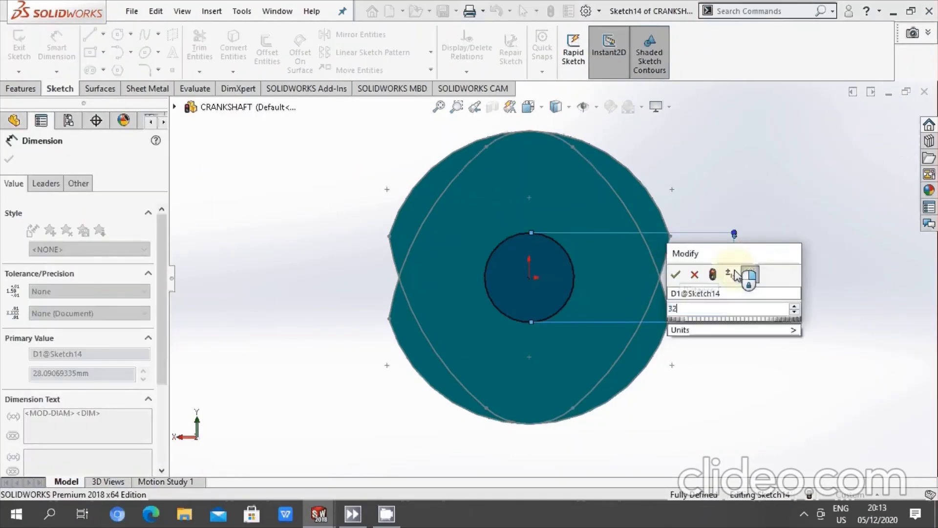
pyautogui.press('Return')
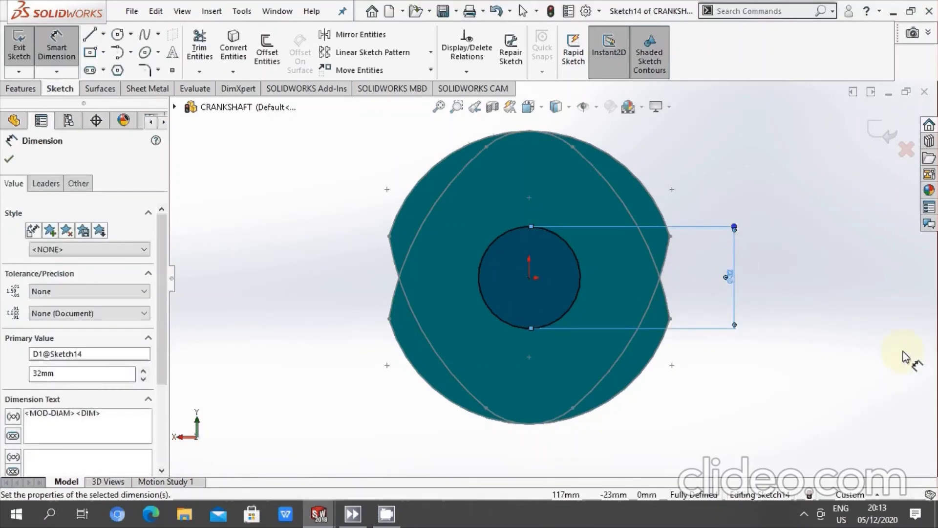
pyautogui.click(880, 129)
pyautogui.click(890, 129)
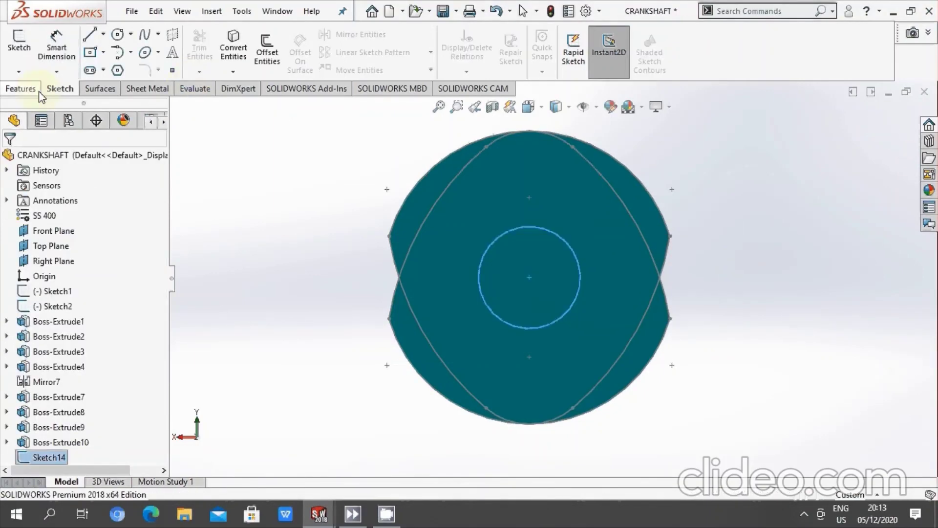
# Step: Extrude Sketch14's Ø32 mm circle 2.5 mm blind from the end web, merged with the body
pyautogui.click(24, 49)
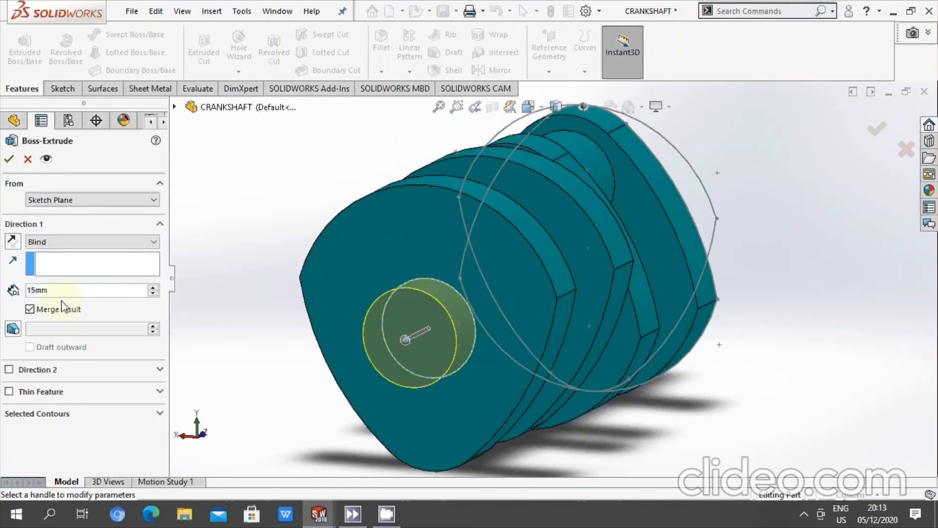
pyautogui.click(54, 290)
pyautogui.doubleClick(53, 290)
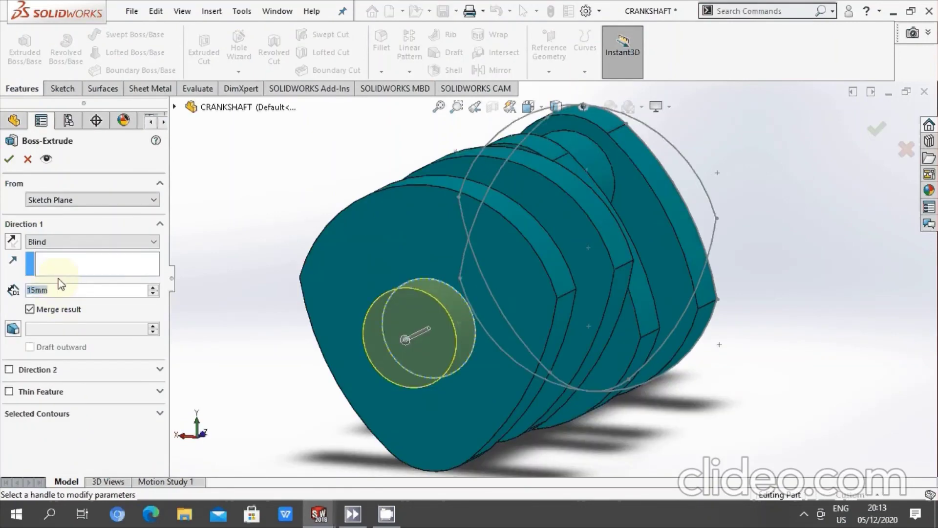
pyautogui.write('2,5')
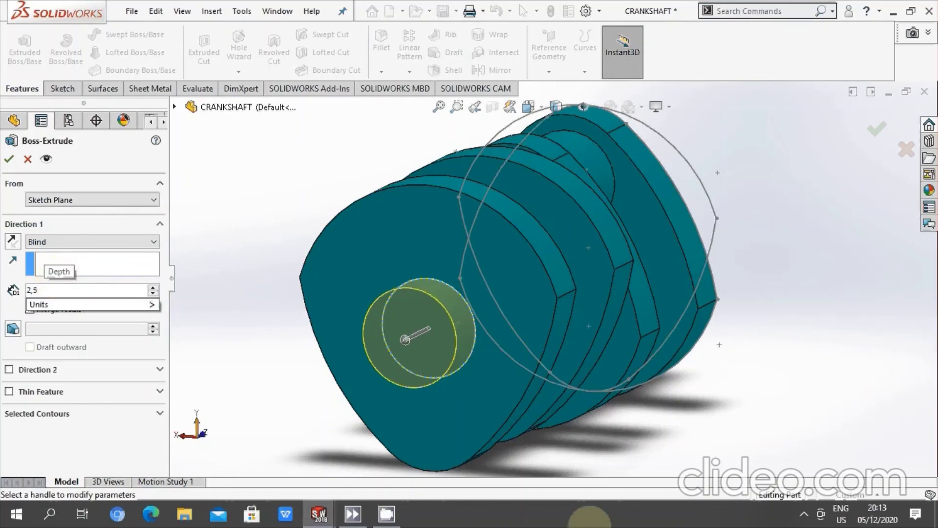
pyautogui.press('Return')
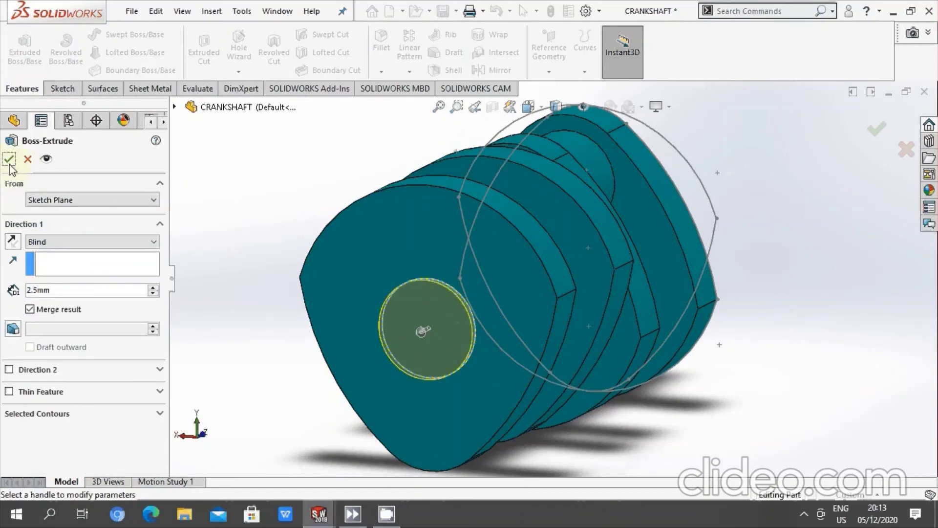
pyautogui.moveTo(644, 224)
pyautogui.mouseDown(button='middle')
pyautogui.moveTo(524, 231)
pyautogui.moveTo(538, 266)
pyautogui.moveTo(566, 268)
pyautogui.mouseUp(button='middle')
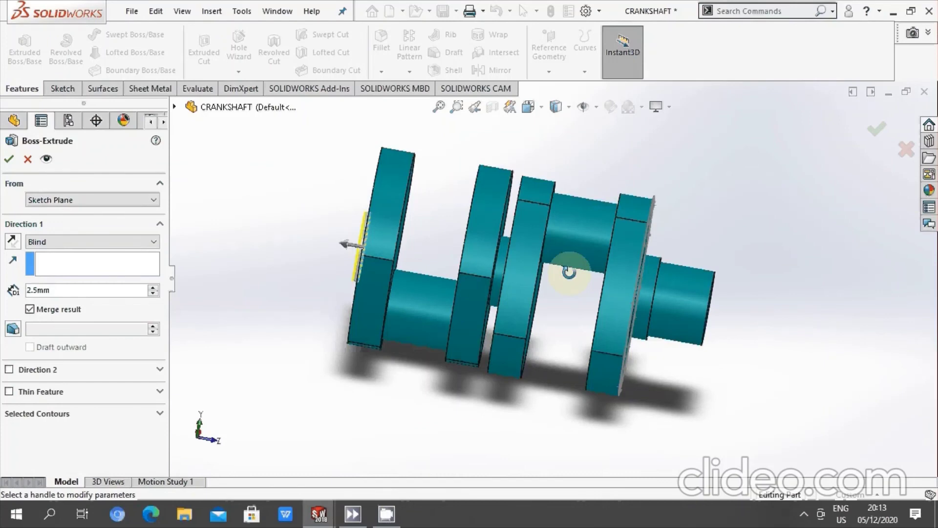
pyautogui.click(9, 159)
pyautogui.moveTo(436, 253)
pyautogui.mouseDown(button='middle')
pyautogui.moveTo(487, 327)
pyautogui.moveTo(653, 350)
pyautogui.mouseUp(button='middle')
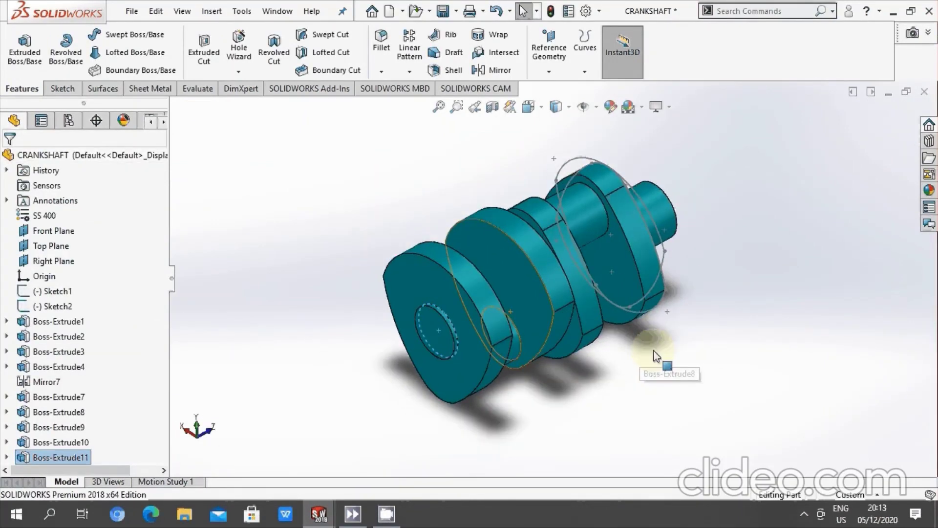
# Step: Save, then mirror the crankshaft body across its front end face
pyautogui.click(448, 16)
pyautogui.click(409, 71)
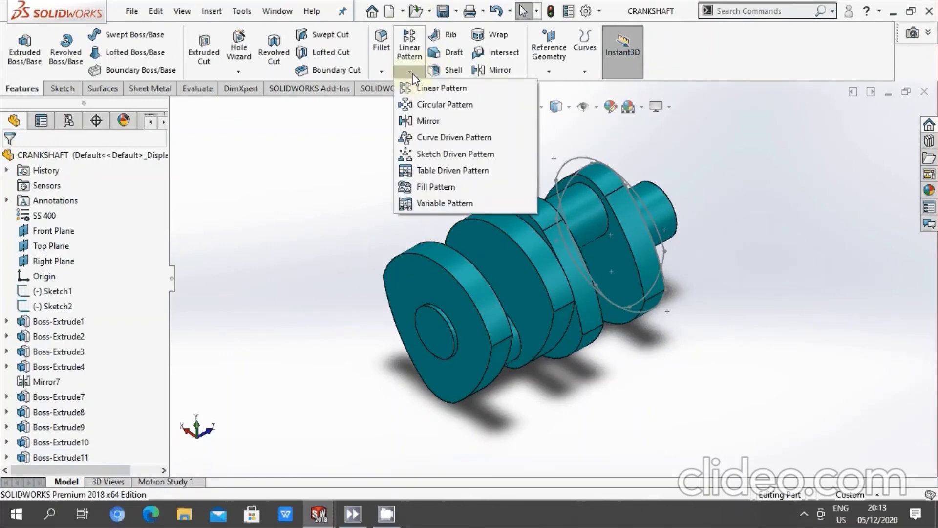
pyautogui.click(451, 122)
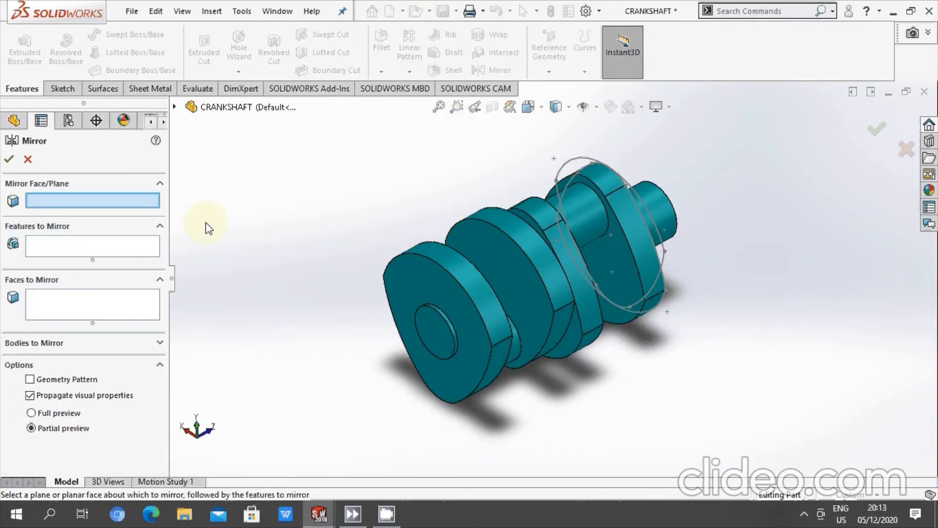
pyautogui.click(435, 342)
pyautogui.click(78, 350)
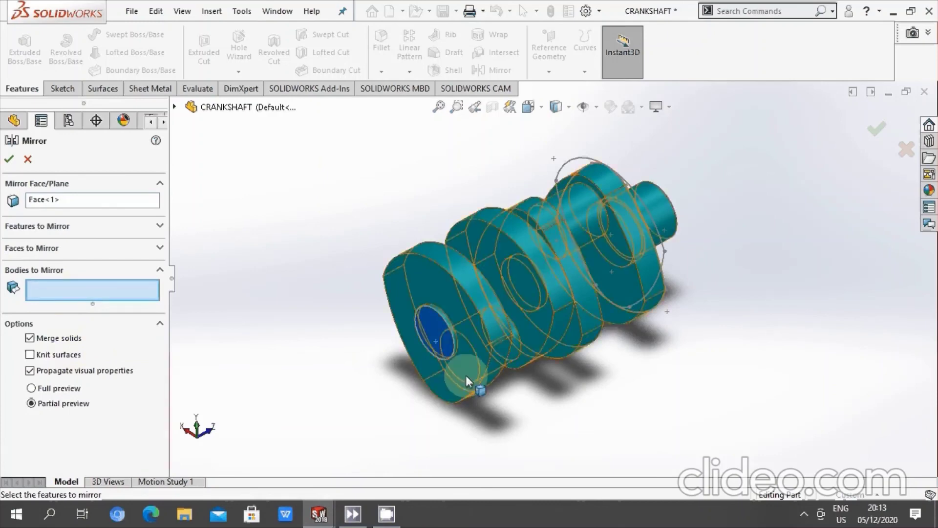
pyautogui.click(476, 366)
pyautogui.moveTo(445, 339); pyautogui.dragTo(479, 377, button='middle')
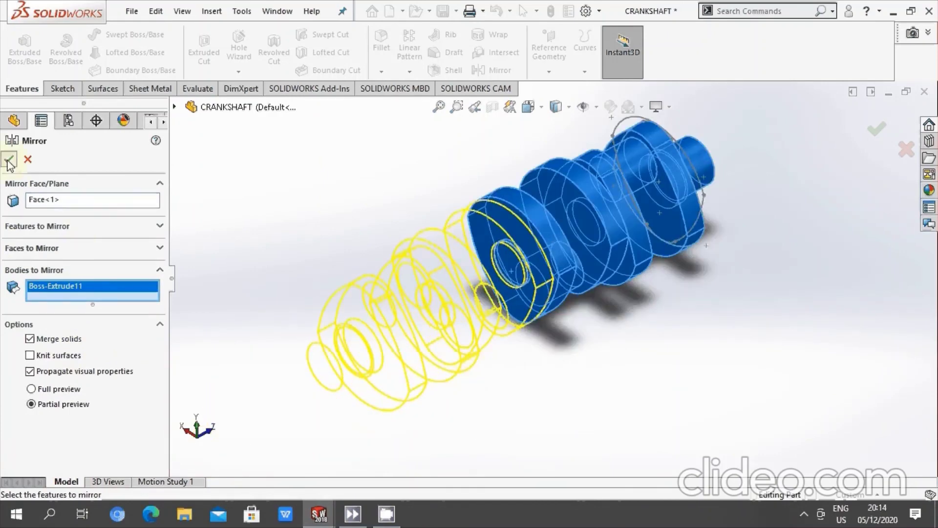
pyautogui.click(9, 159)
# Step: Fit the full-length crankshaft in view, save it, and stop the screen recording
pyautogui.scroll(2, 597, 195)
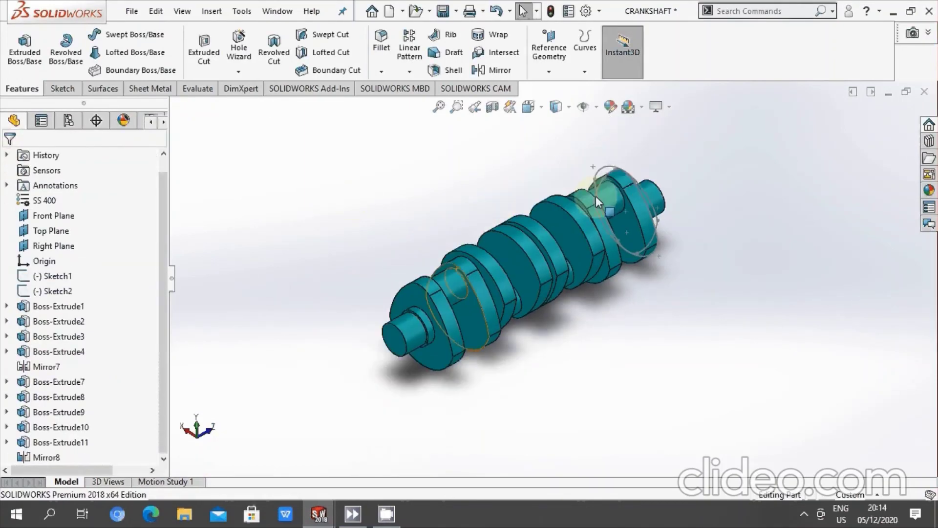
pyautogui.scroll(-2, 457, 264)
pyautogui.scroll(2, 515, 338)
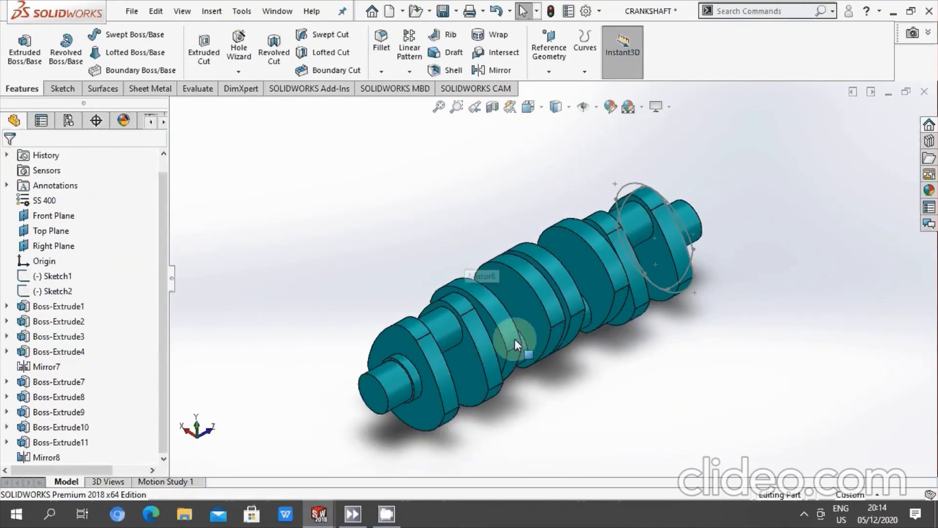
pyautogui.click(438, 106)
pyautogui.click(443, 10)
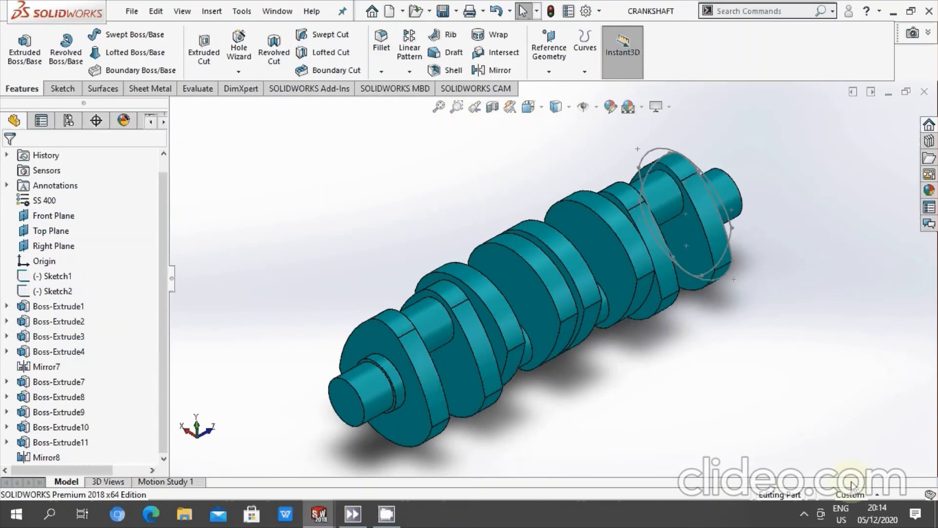
pyautogui.click(804, 514)
pyautogui.rightClick(797, 489)
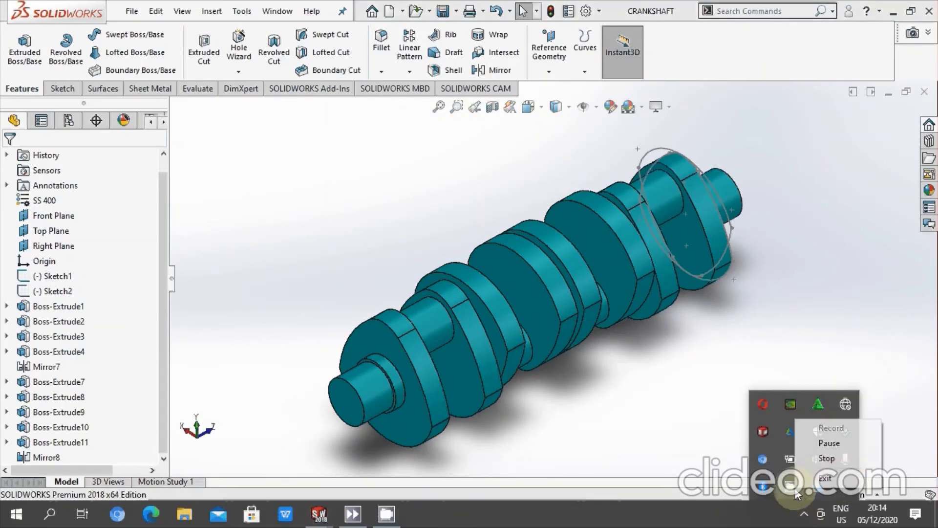
pyautogui.click(826, 458)
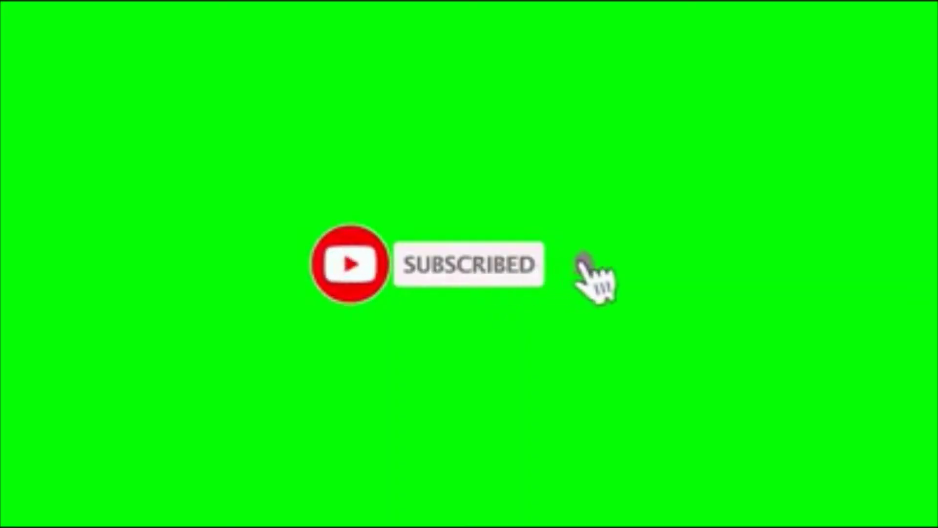